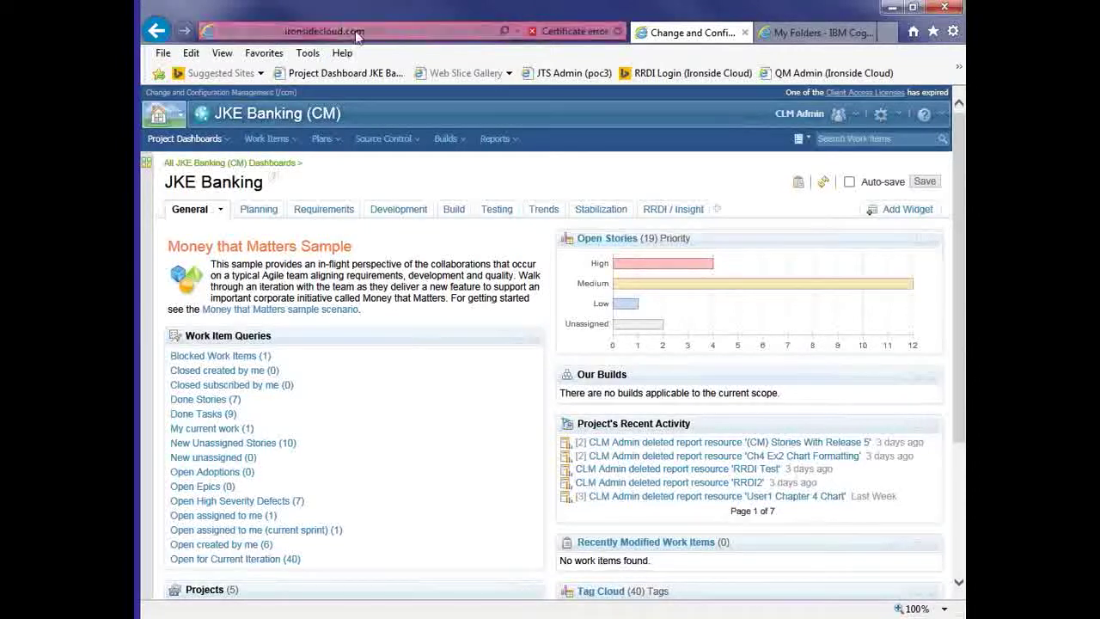
# Step: Try to open the Welcome to Reports page of the JKE Banking (CM) project
pyautogui.click(496, 138)
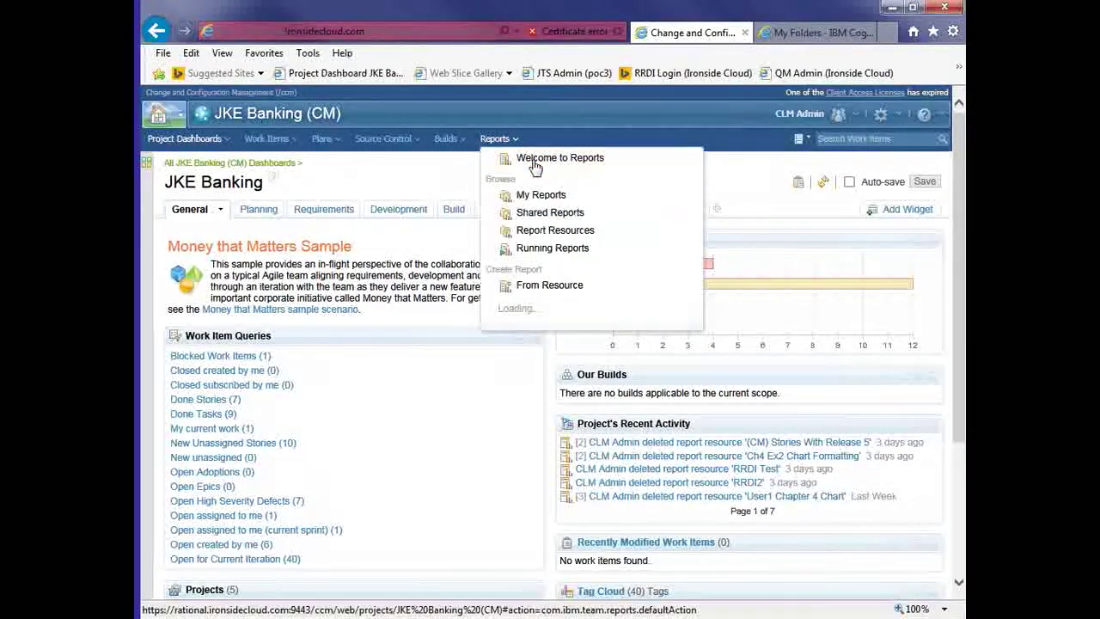
pyautogui.click(531, 160)
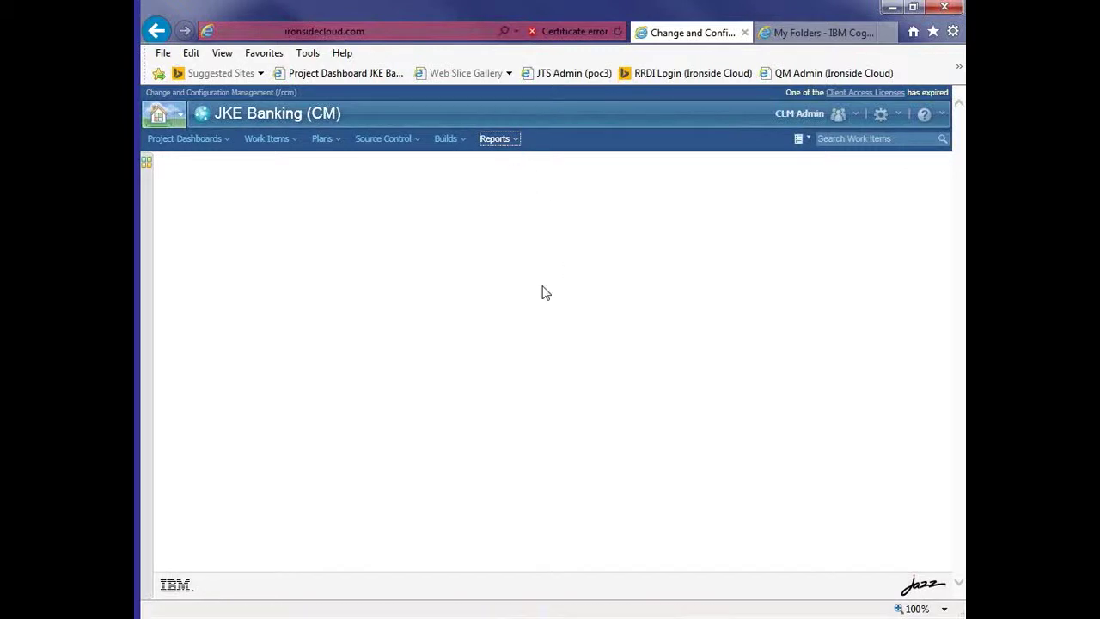
pyautogui.click(515, 139)
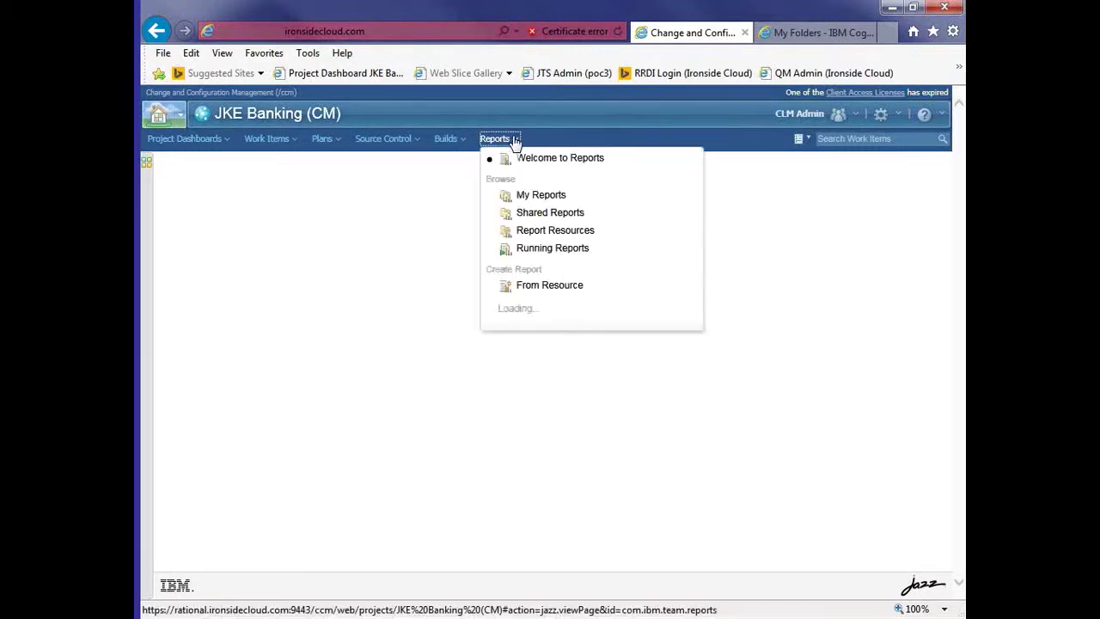
pyautogui.click(524, 156)
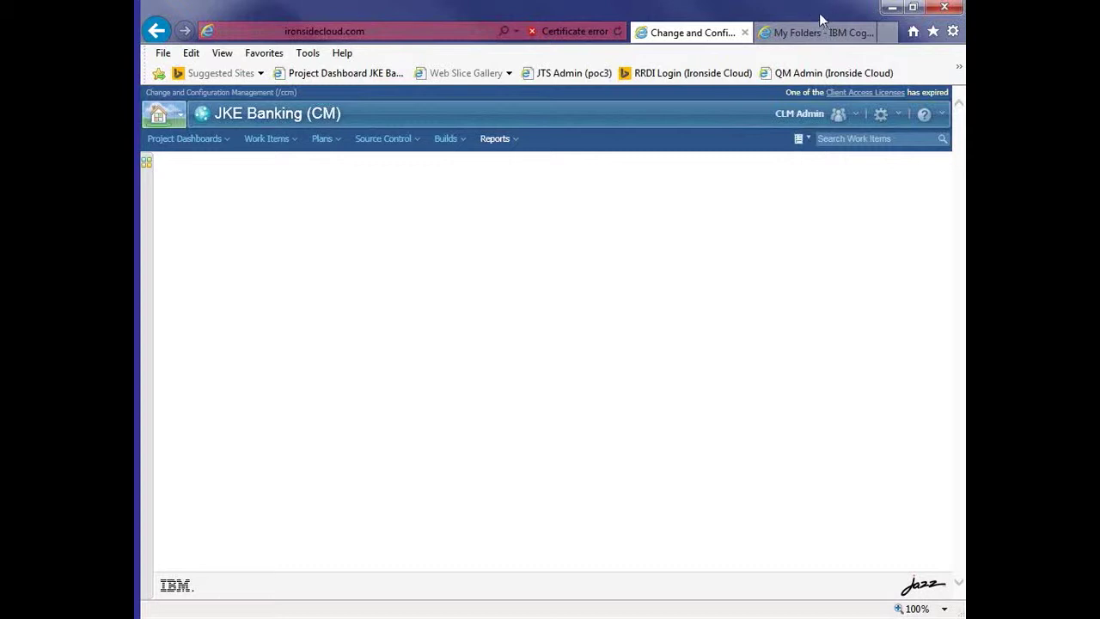
pyautogui.press('super+Down')
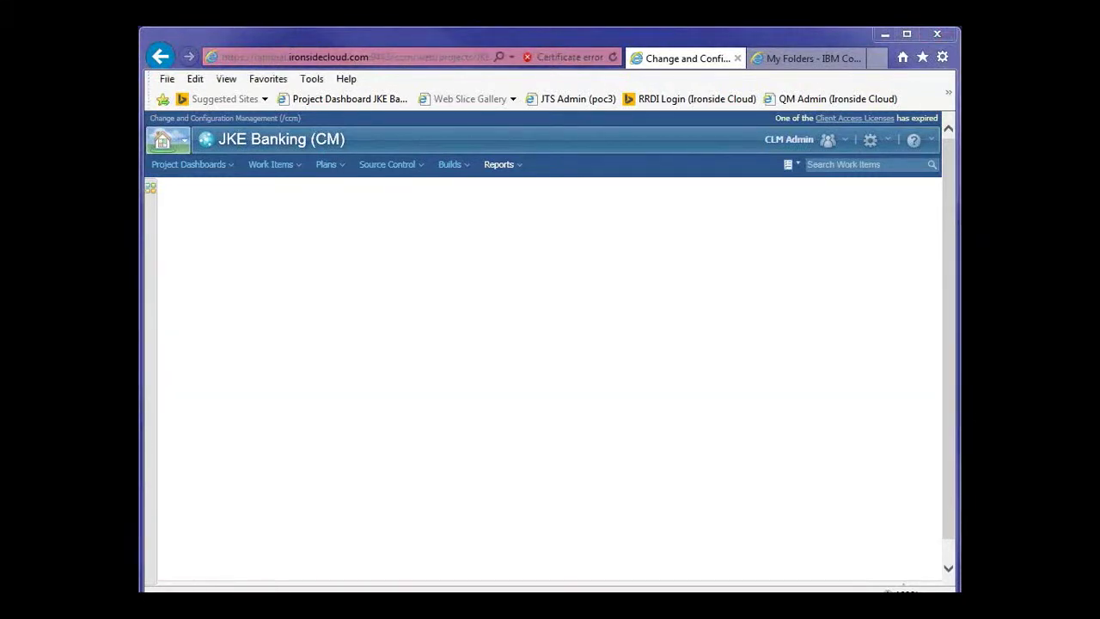
pyautogui.doubleClick(576, 29)
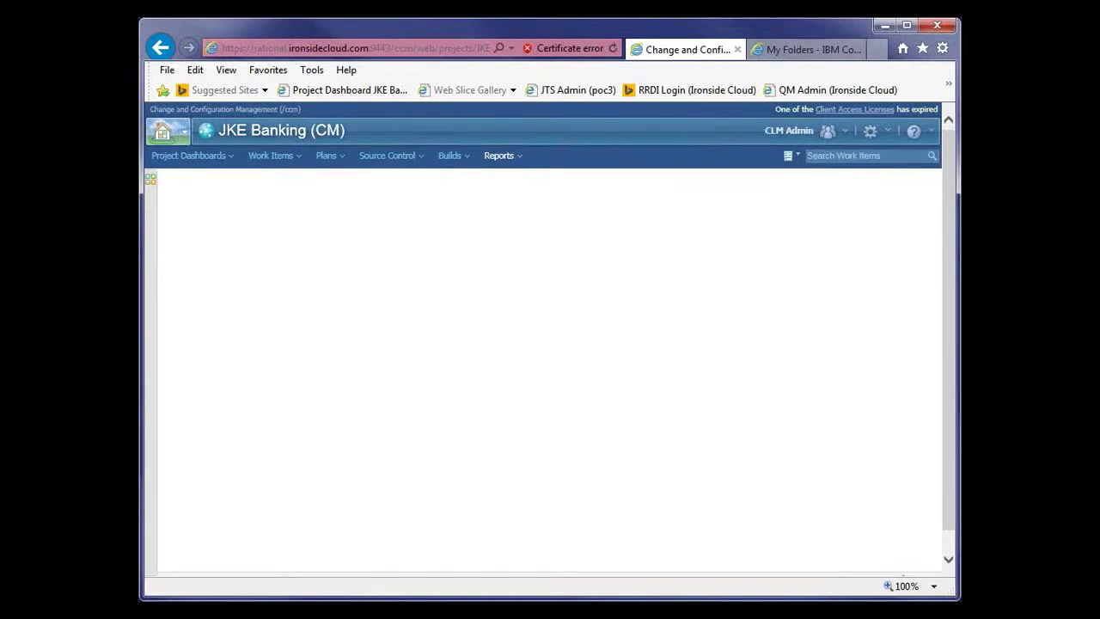
pyautogui.click(249, 44)
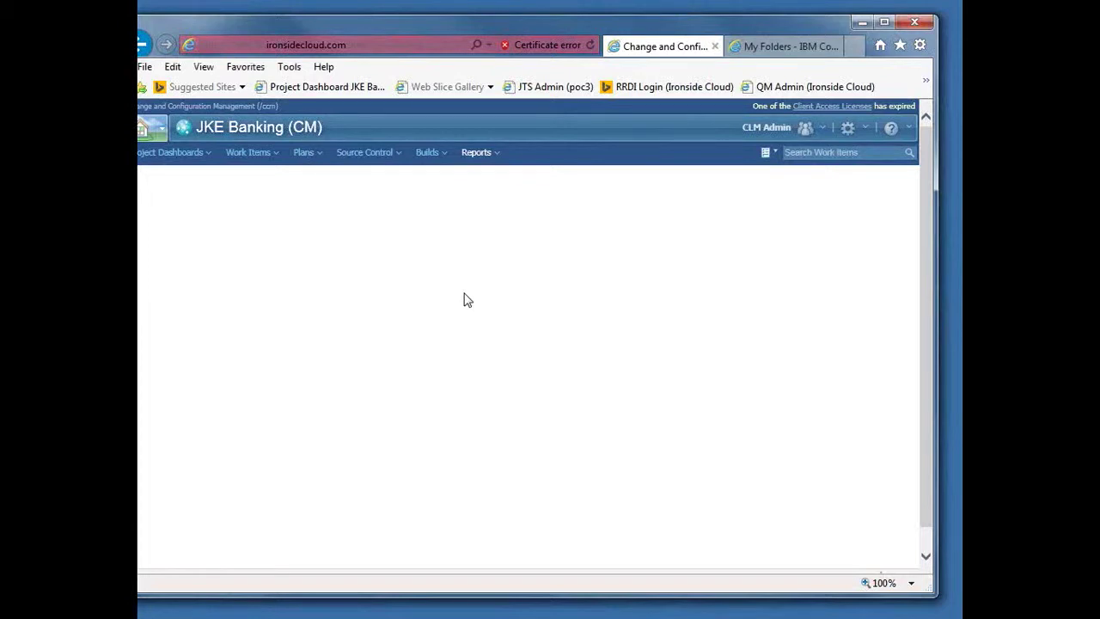
# Step: Browse the project's My Reports list, and look through the reports and folders under Shared Reports
pyautogui.click(478, 155)
pyautogui.click(525, 212)
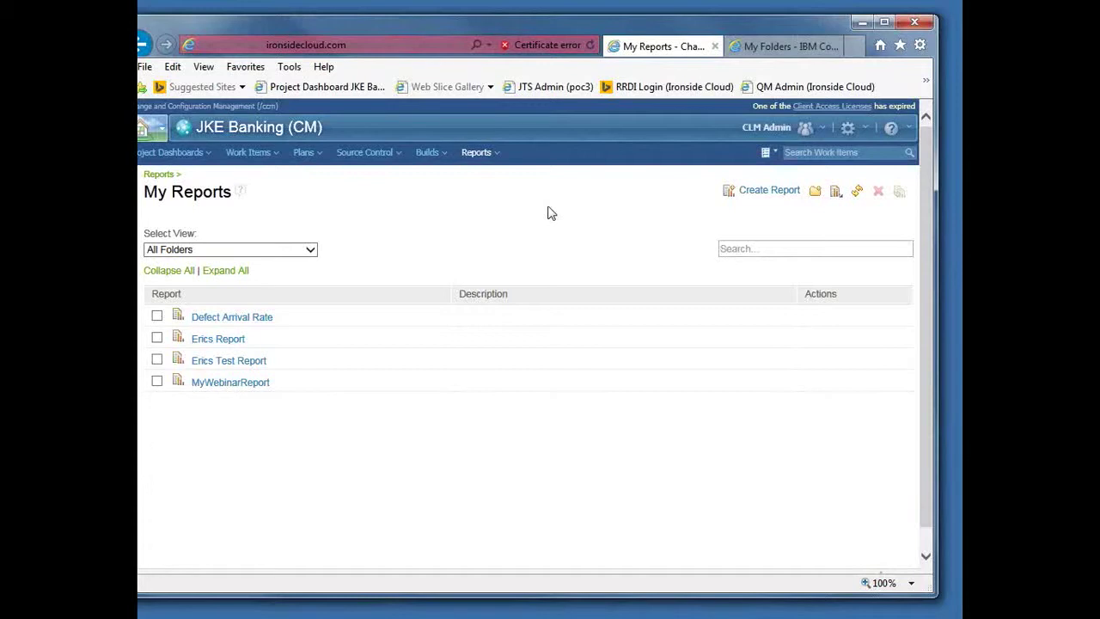
pyautogui.click(499, 152)
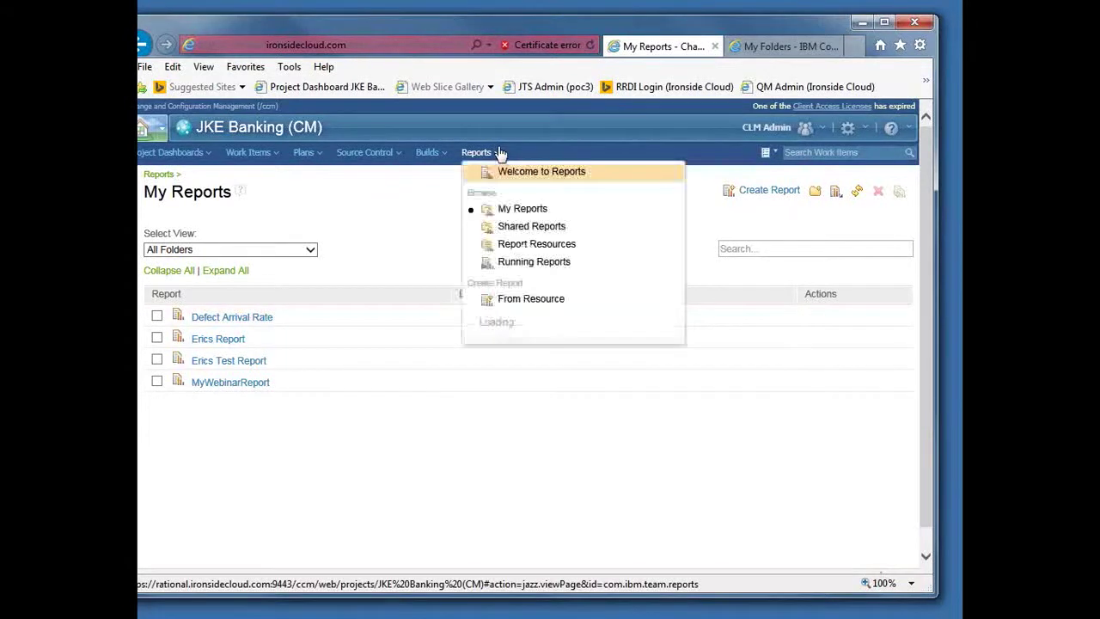
pyautogui.click(517, 228)
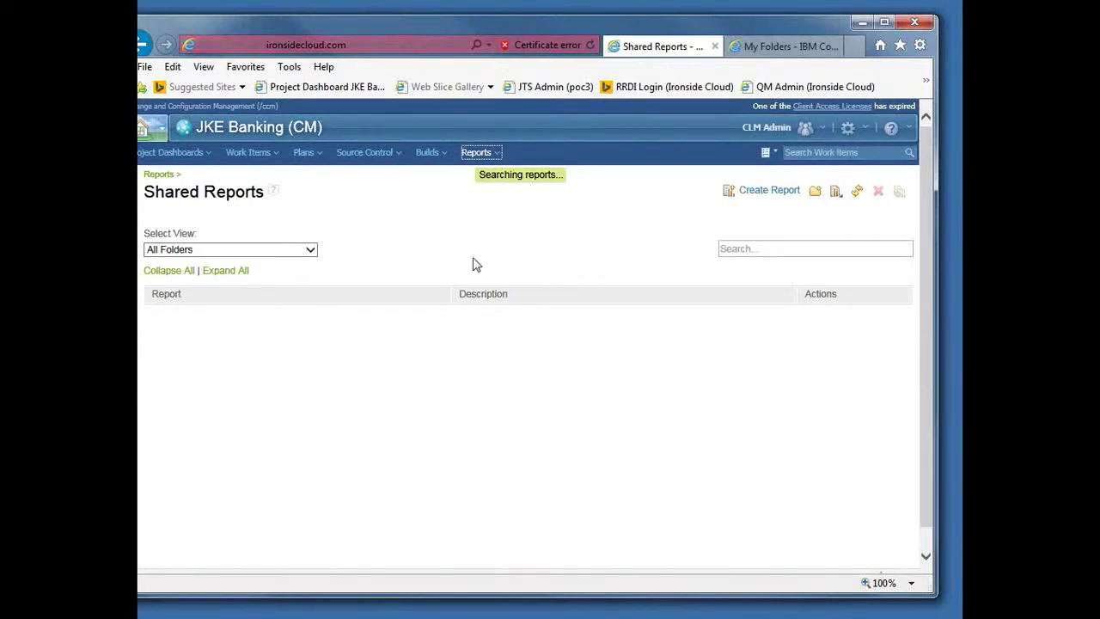
pyautogui.scroll(-1, 549, 467)
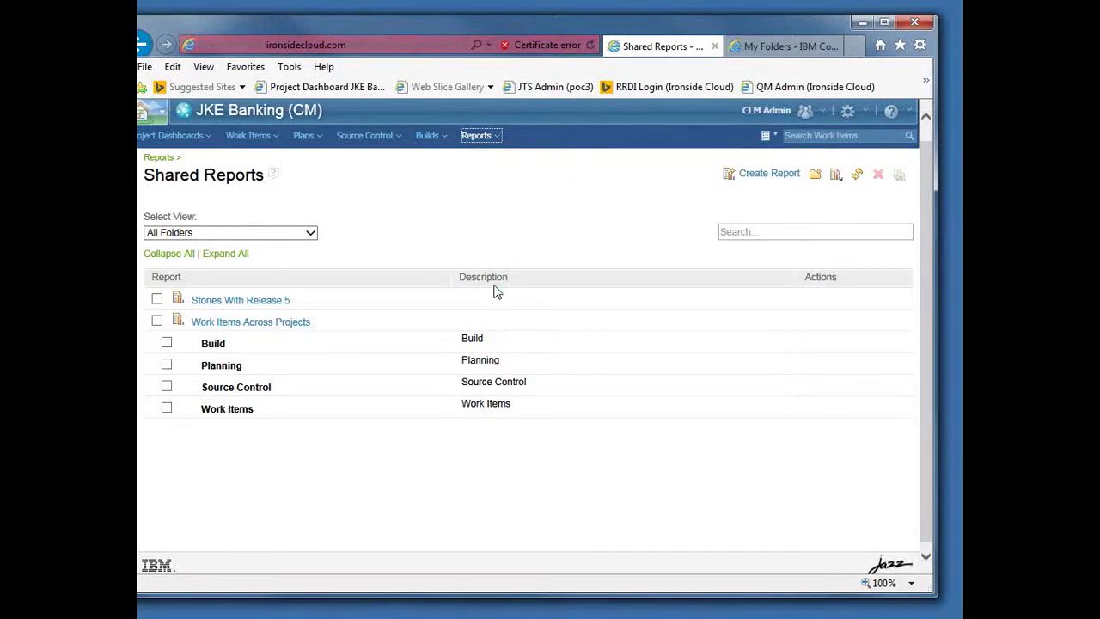
pyautogui.scroll(1, 405, 302)
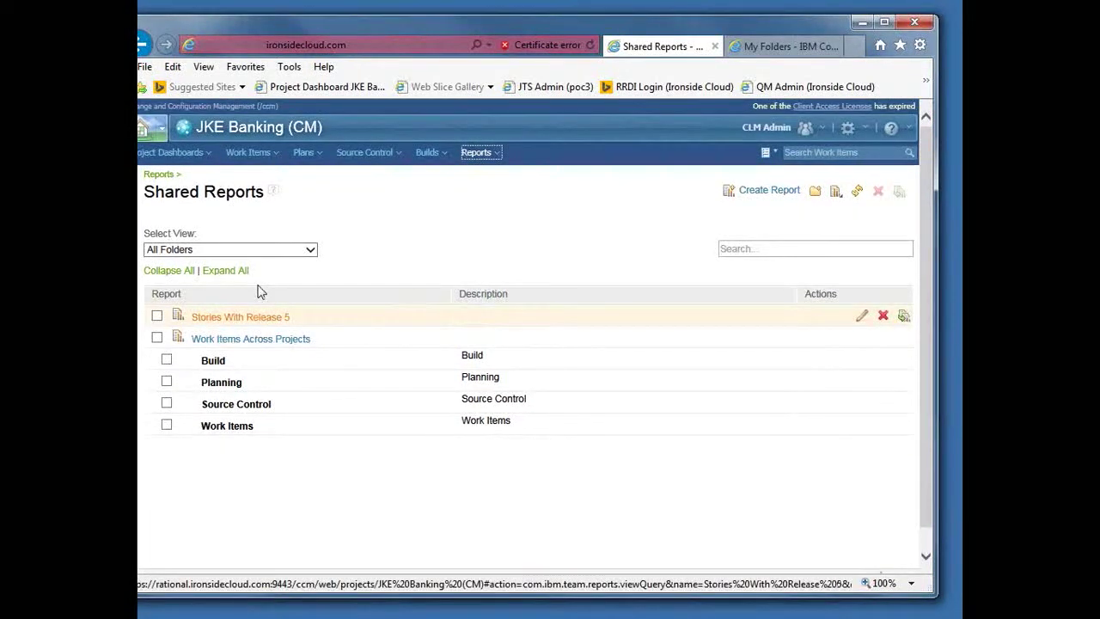
pyautogui.scroll(-1, 249, 344)
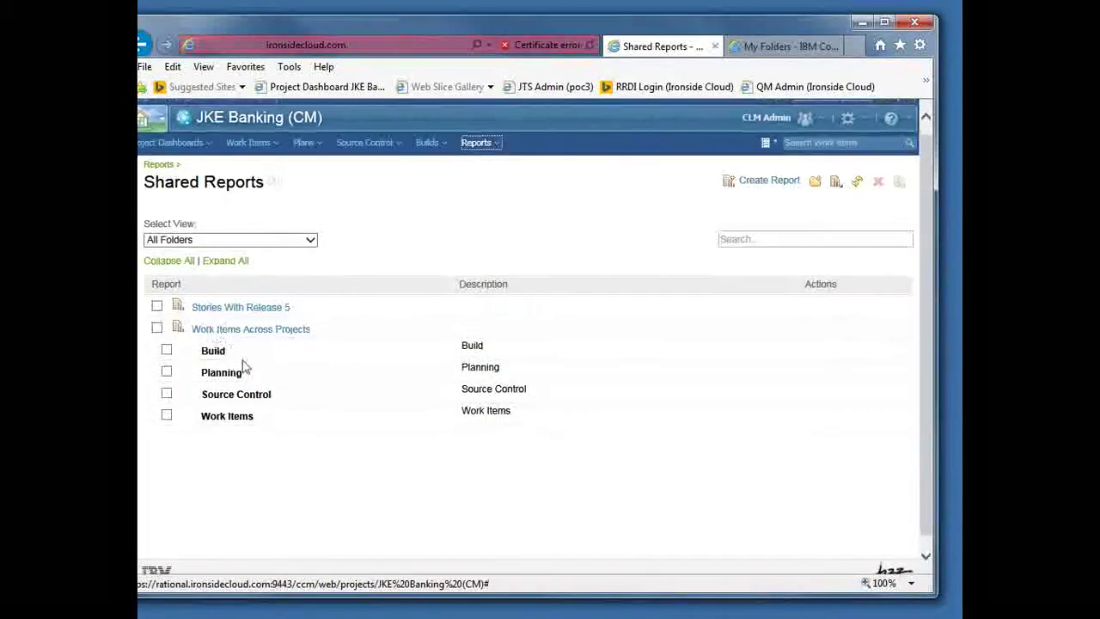
pyautogui.scroll(-1, 217, 292)
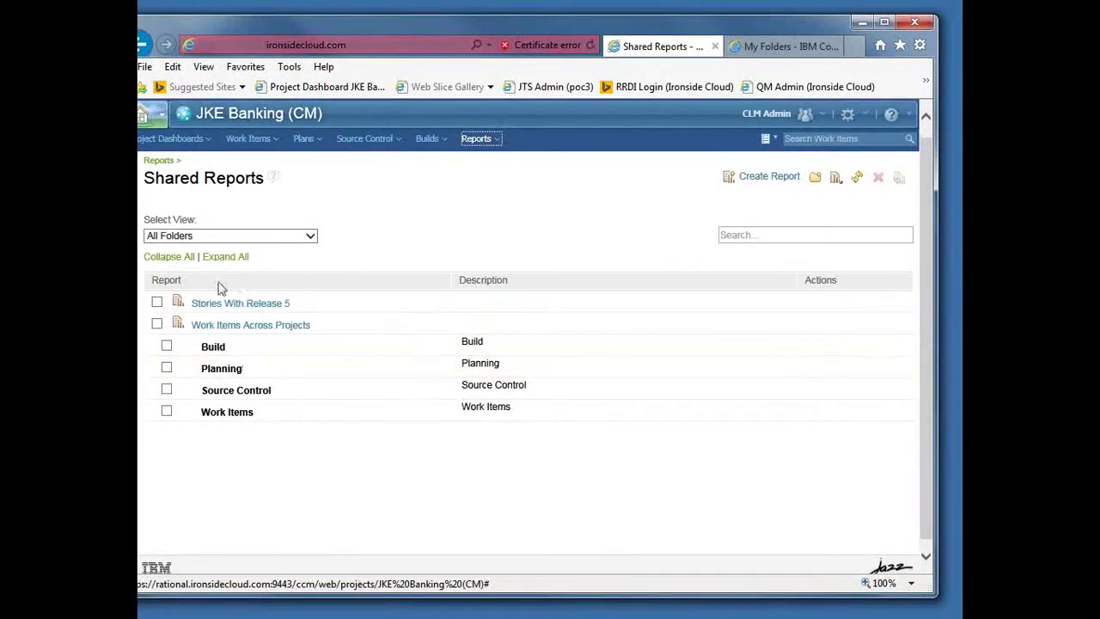
pyautogui.scroll(2, 234, 337)
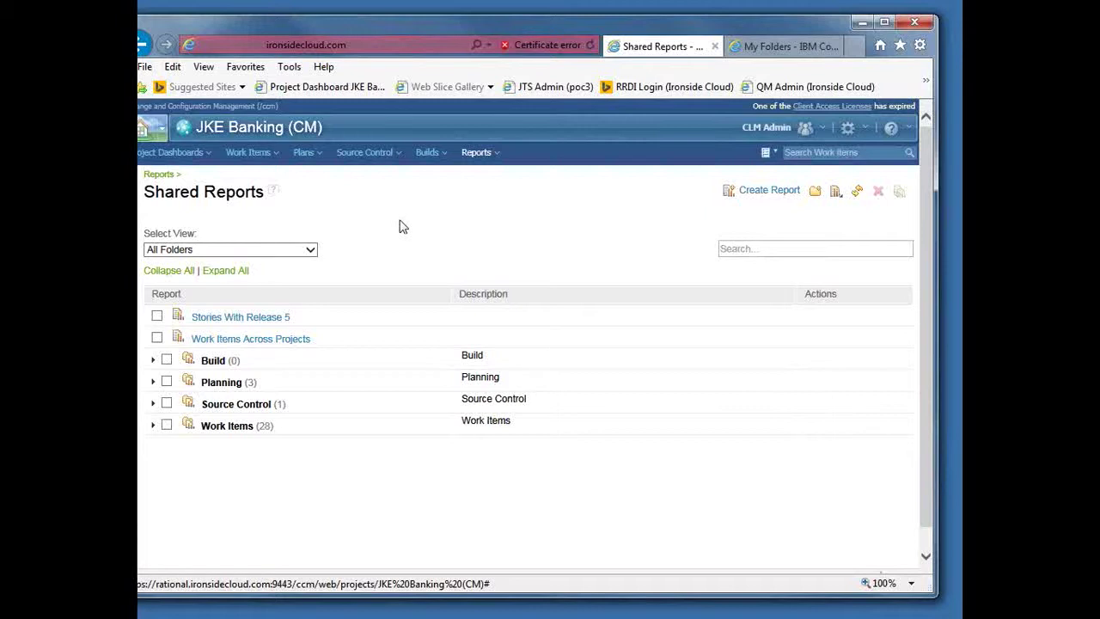
pyautogui.scroll(-1, 400, 226)
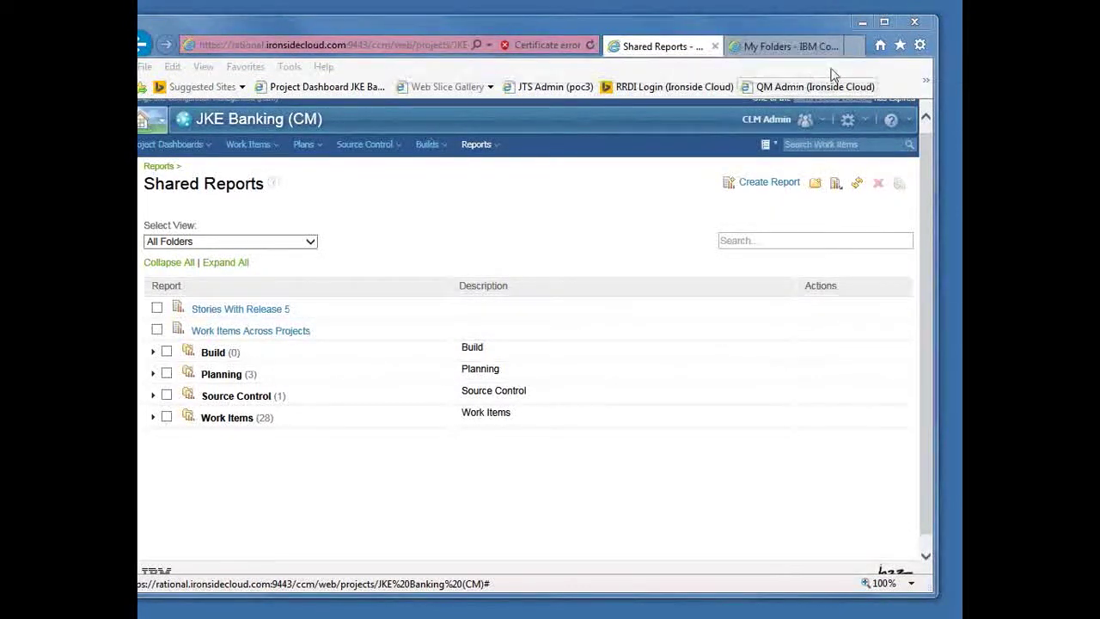
# Step: Switch to Rational Insight in a maximized window and run the Requirements with Test Cases report from the 2015 CLM Reporting Series folder
pyautogui.click(797, 51)
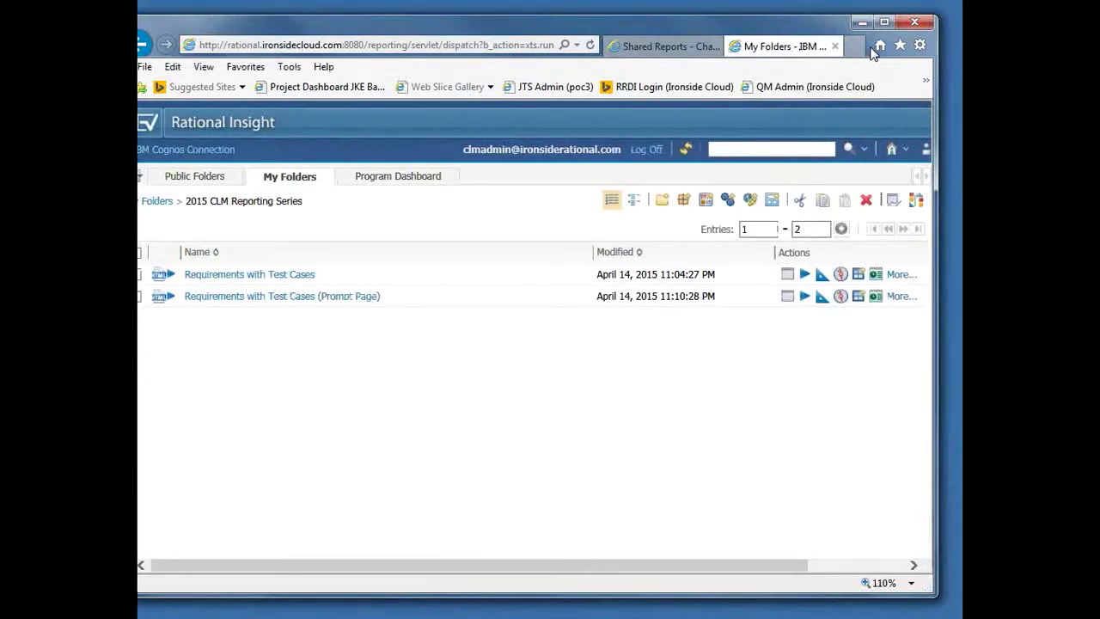
pyautogui.click(884, 22)
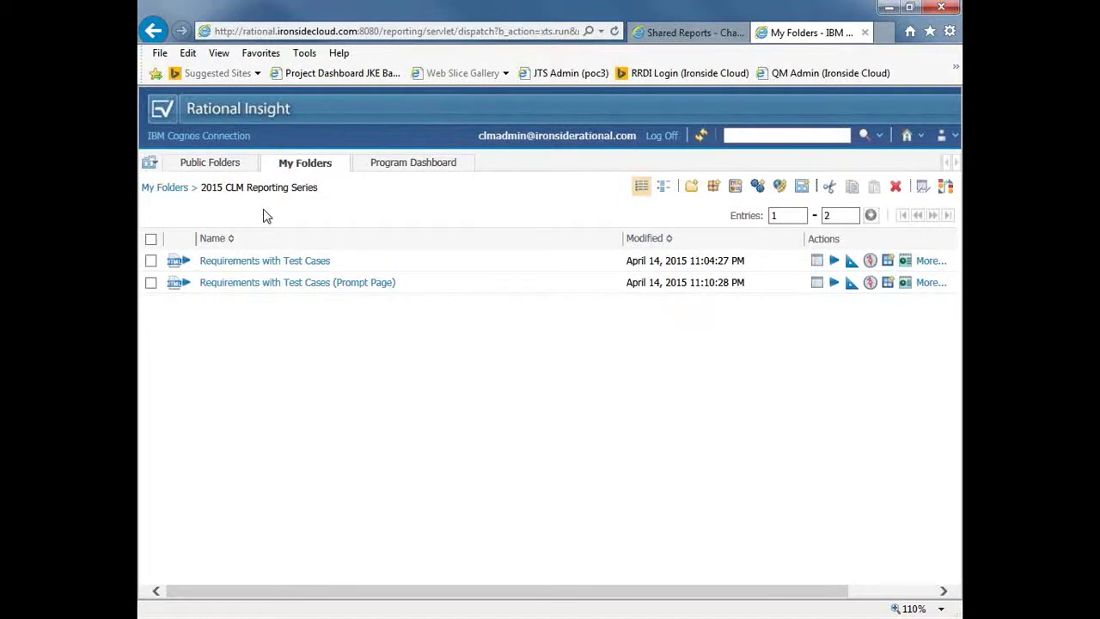
pyautogui.rightClick(300, 260)
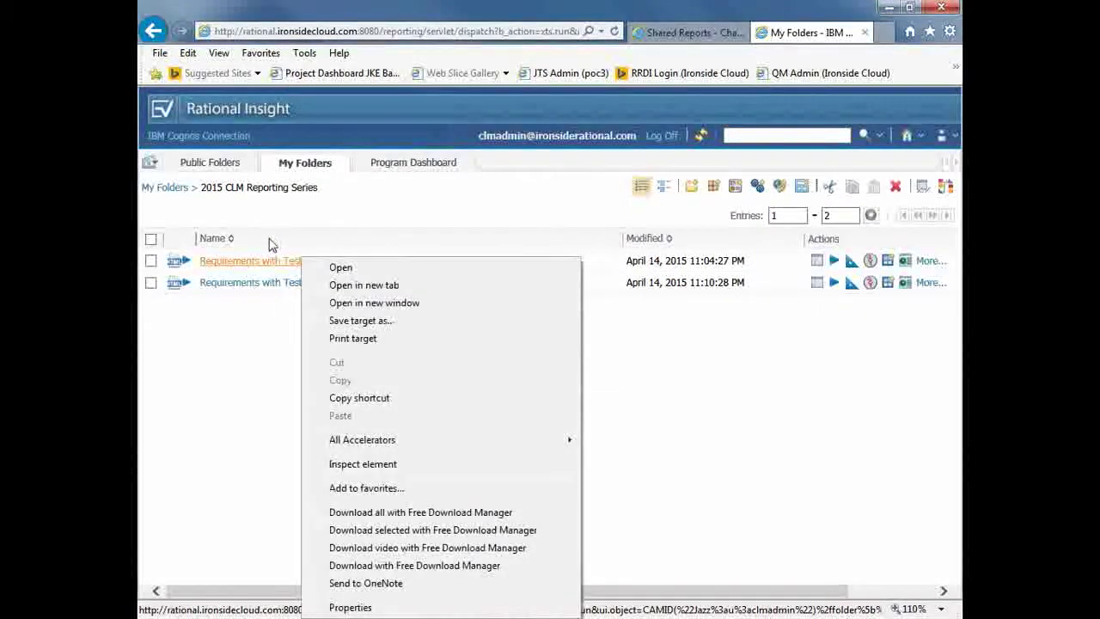
pyautogui.click(289, 262)
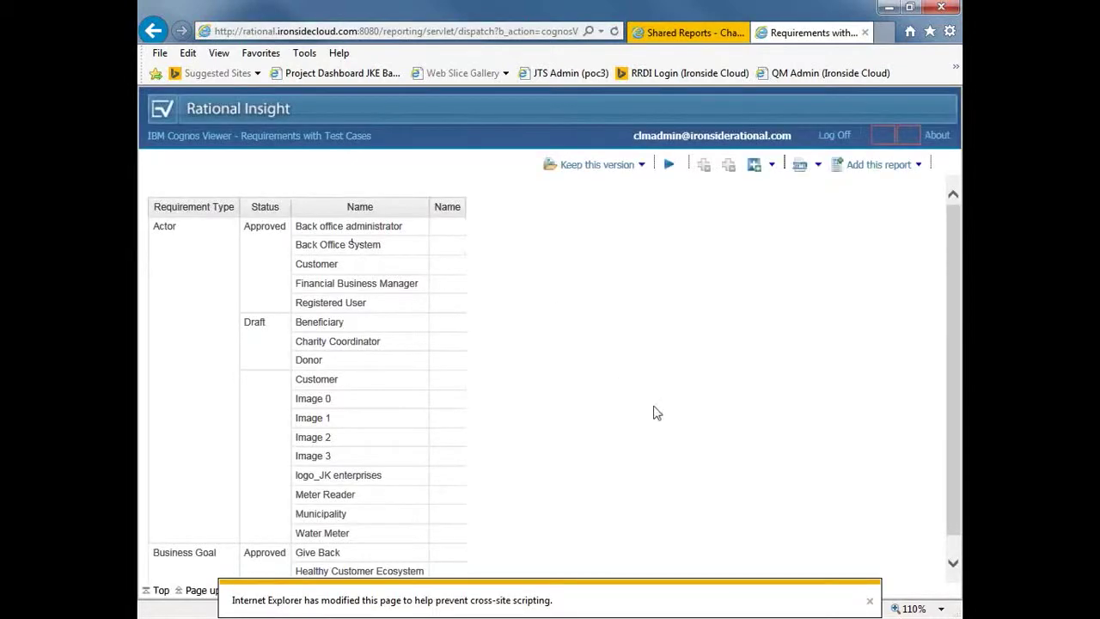
pyautogui.click(870, 601)
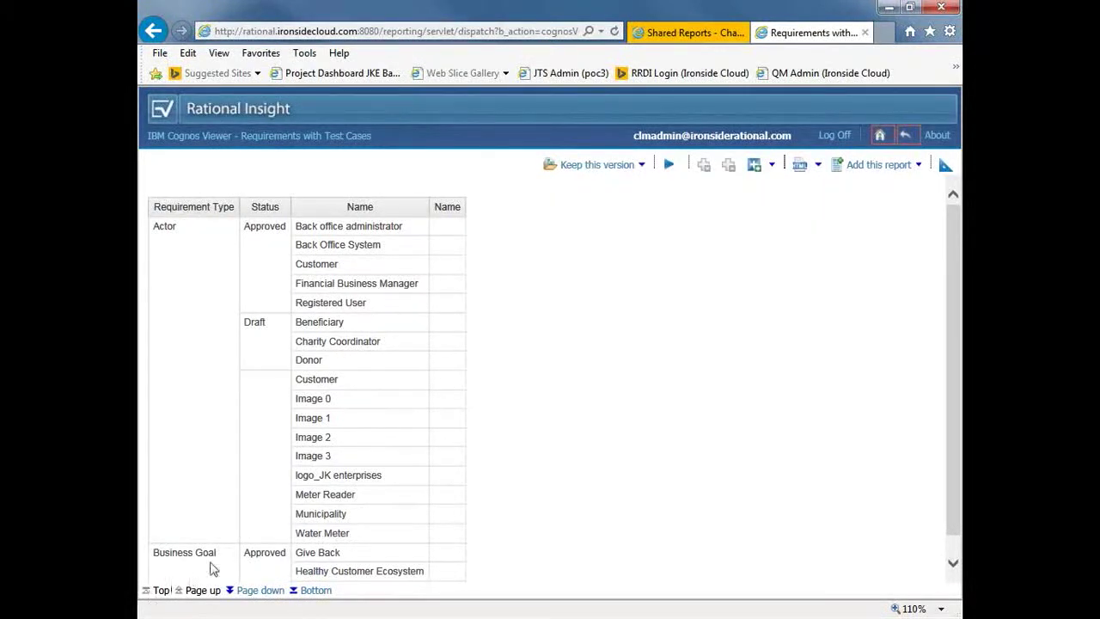
# Step: Examine the approved Business Process Diagram requirements on the report's second page and return to the report folder
pyautogui.click(257, 589)
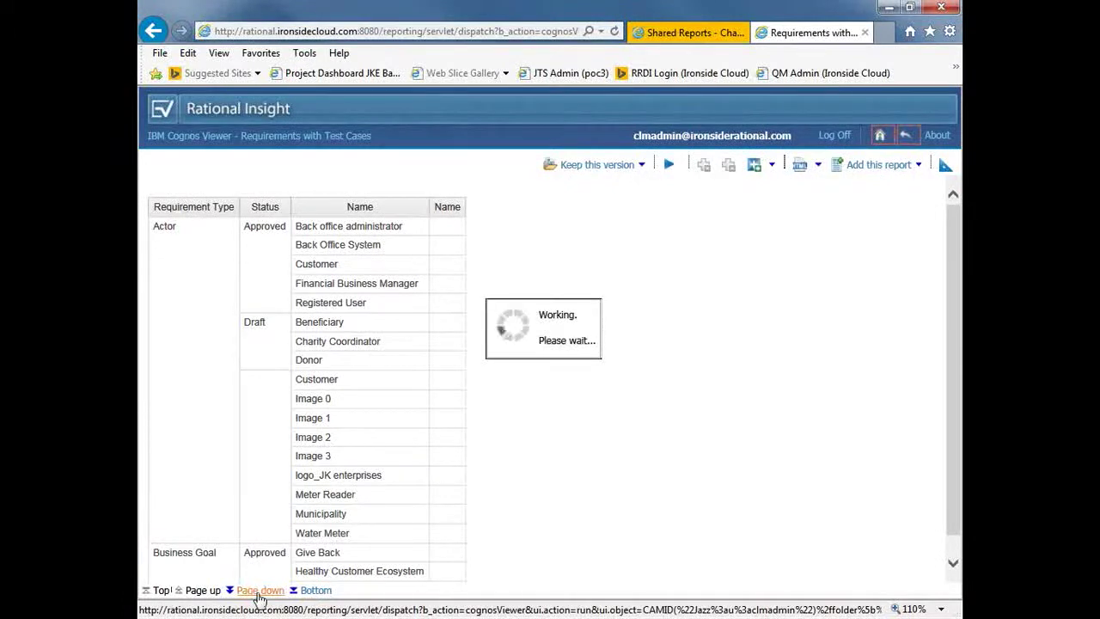
pyautogui.scroll(-1, 229, 565)
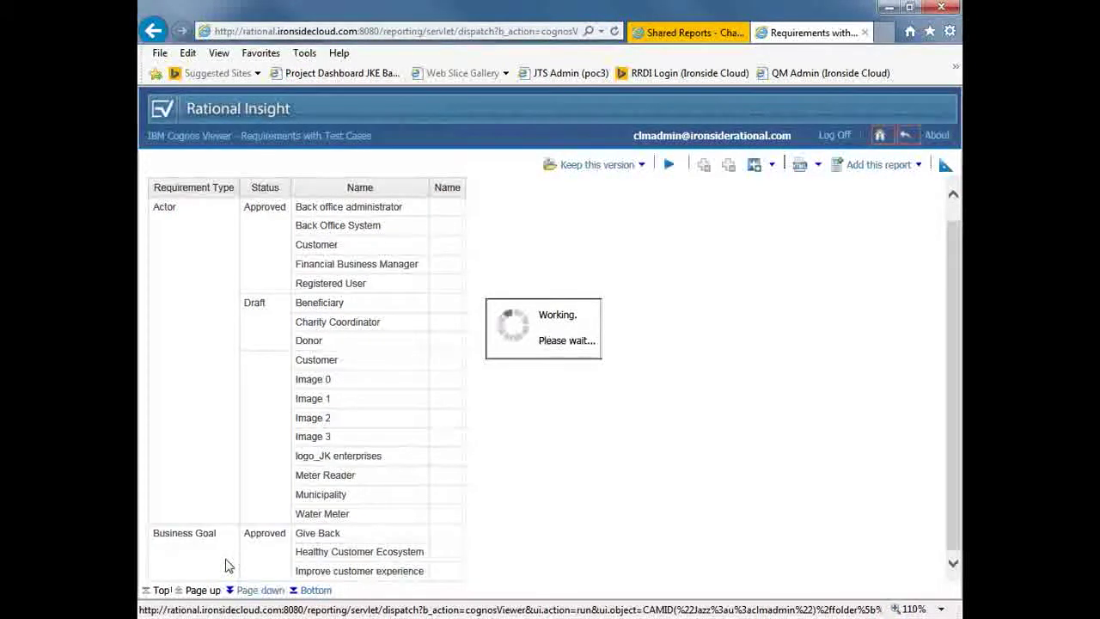
pyautogui.scroll(-1, 241, 546)
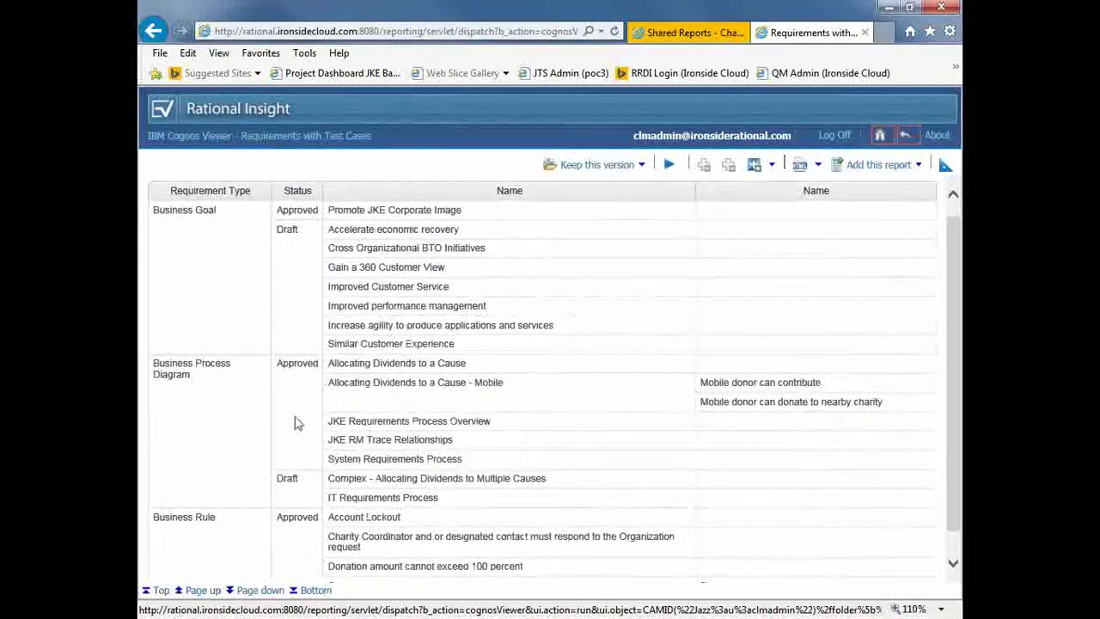
pyautogui.click(313, 398)
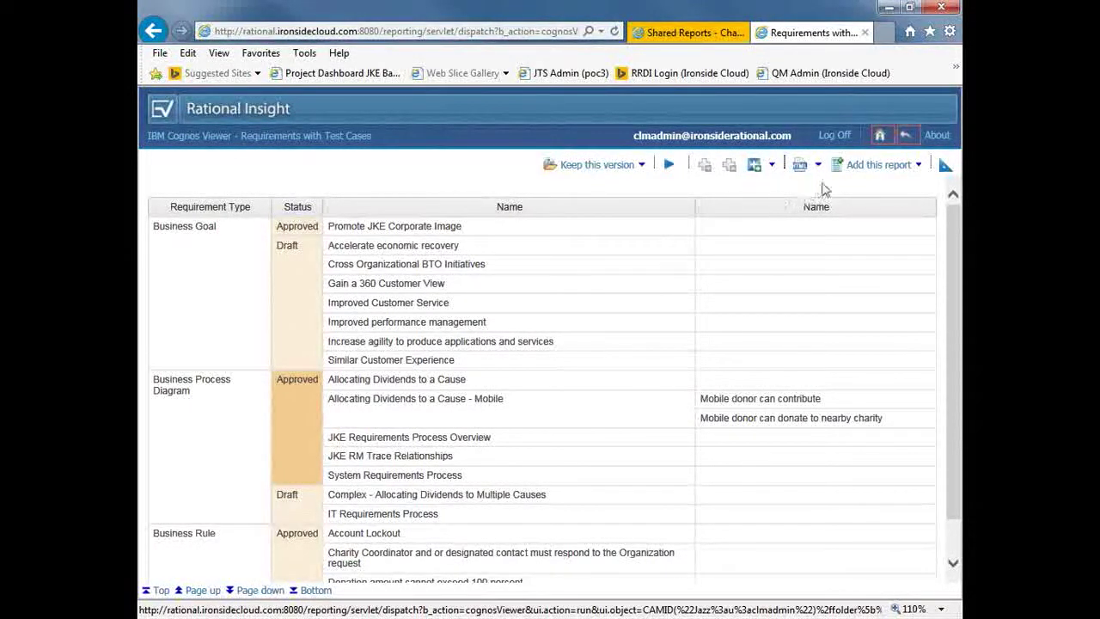
pyautogui.click(905, 138)
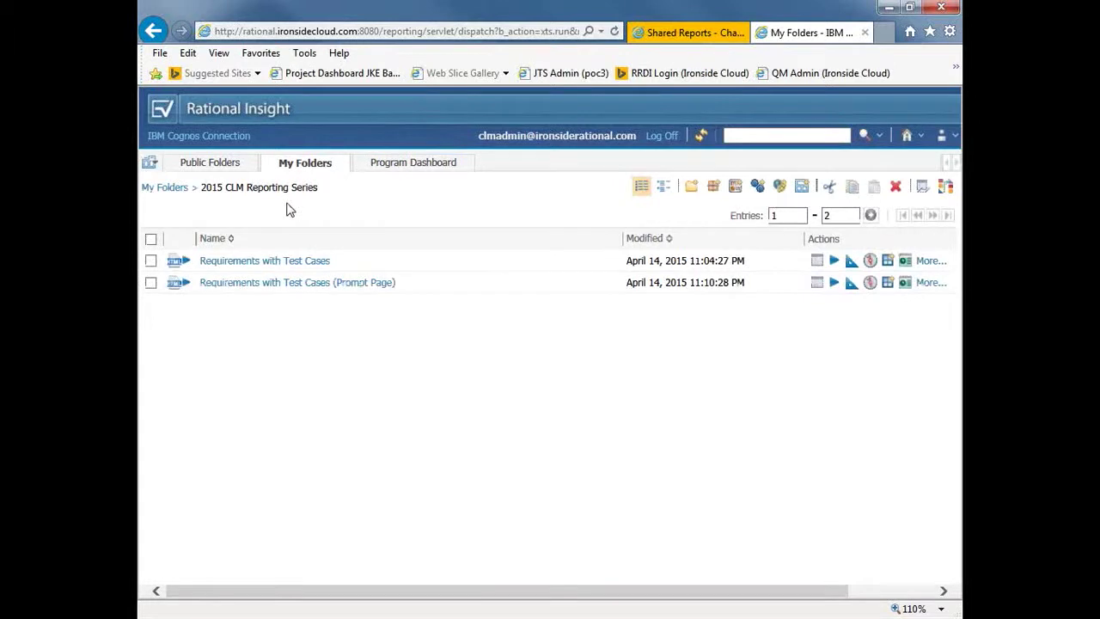
# Step: Run the Requirements with Test Cases (Prompt Page) report for the requirement type Business Process Diagram
pyautogui.click(244, 286)
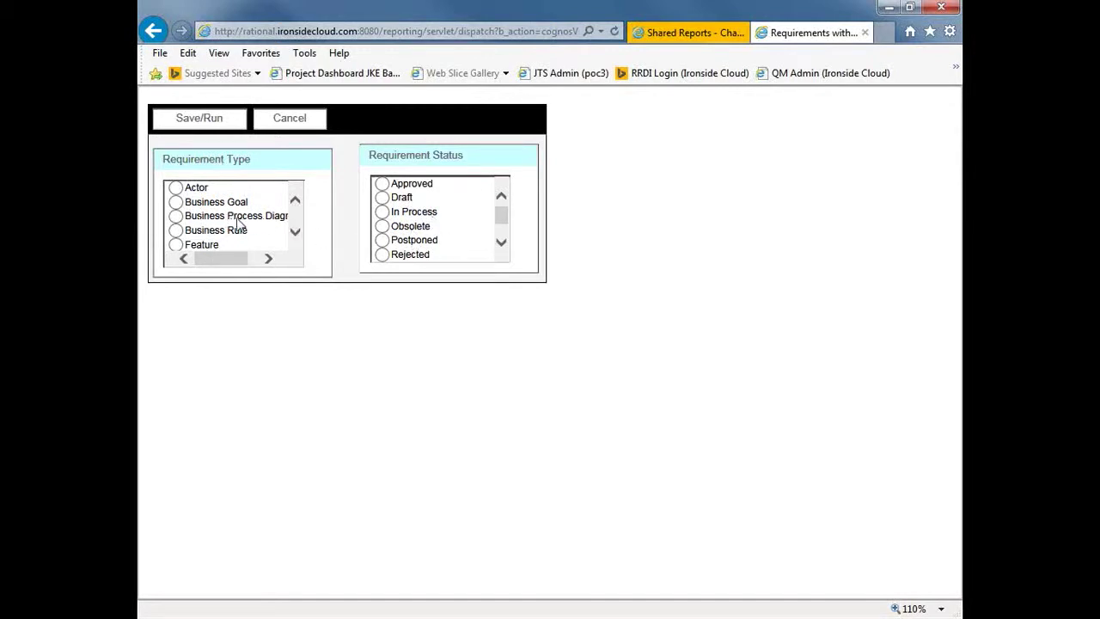
pyautogui.click(176, 217)
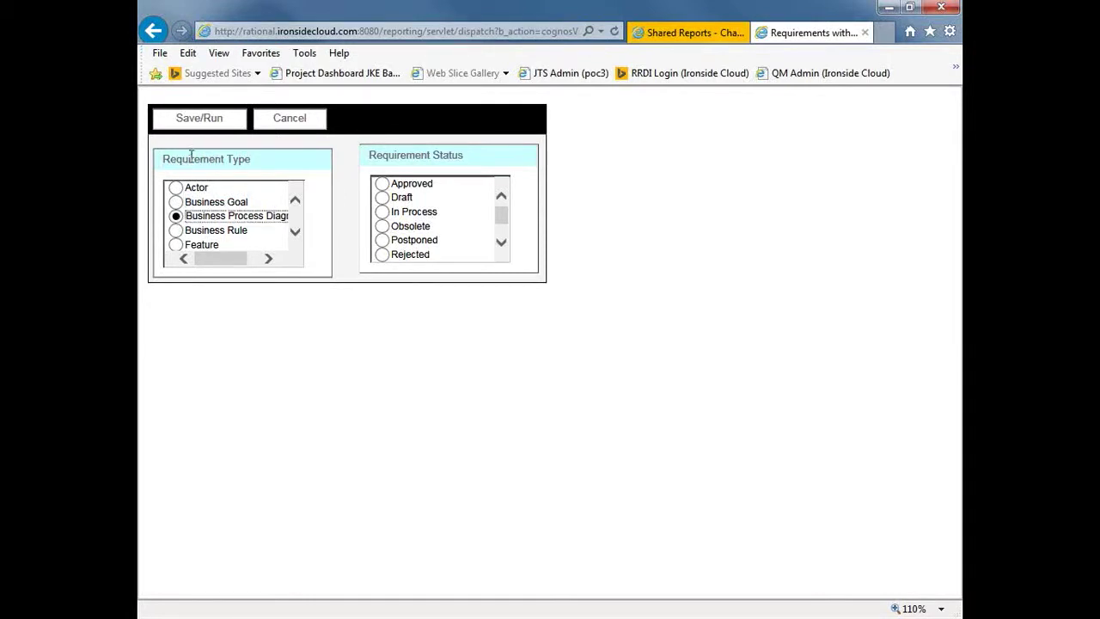
pyautogui.click(199, 121)
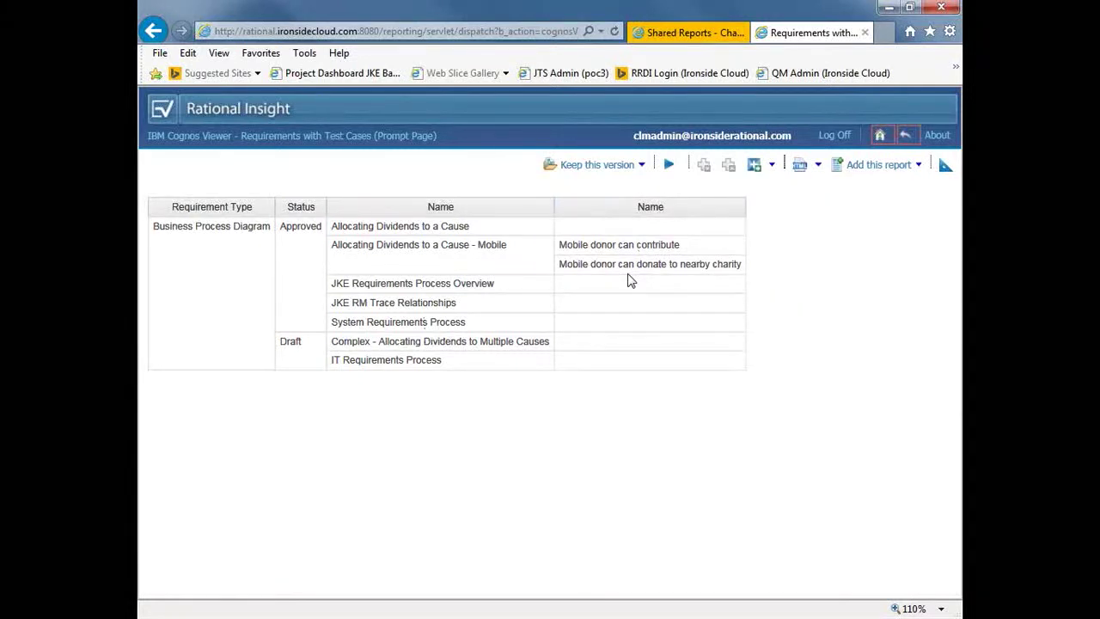
# Step: Open the prompt-page report for editing in Report Studio, allowing the webpage to access the clipboard
pyautogui.click(945, 172)
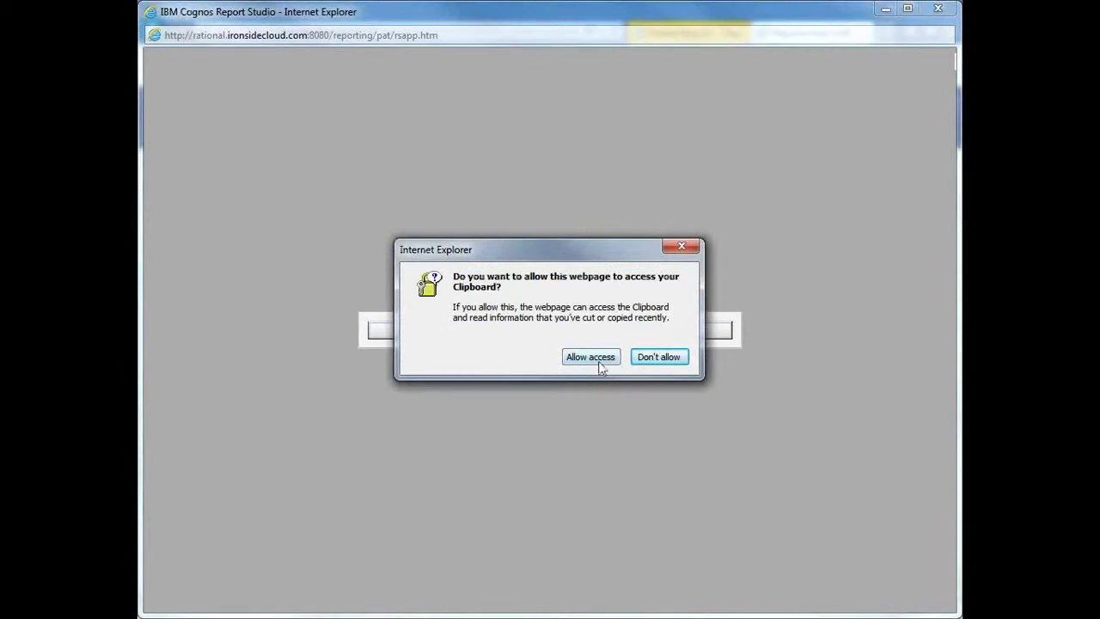
pyautogui.click(599, 359)
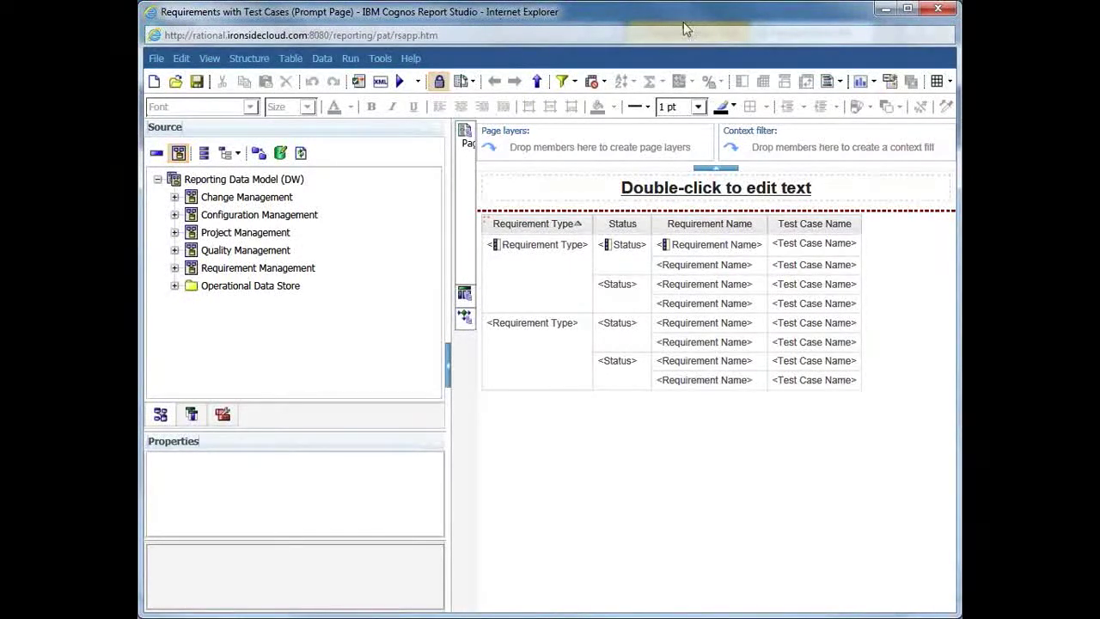
# Step: Go to the query behind the Requirement Type list column and widen the work area to show its detail filters
pyautogui.click(556, 378)
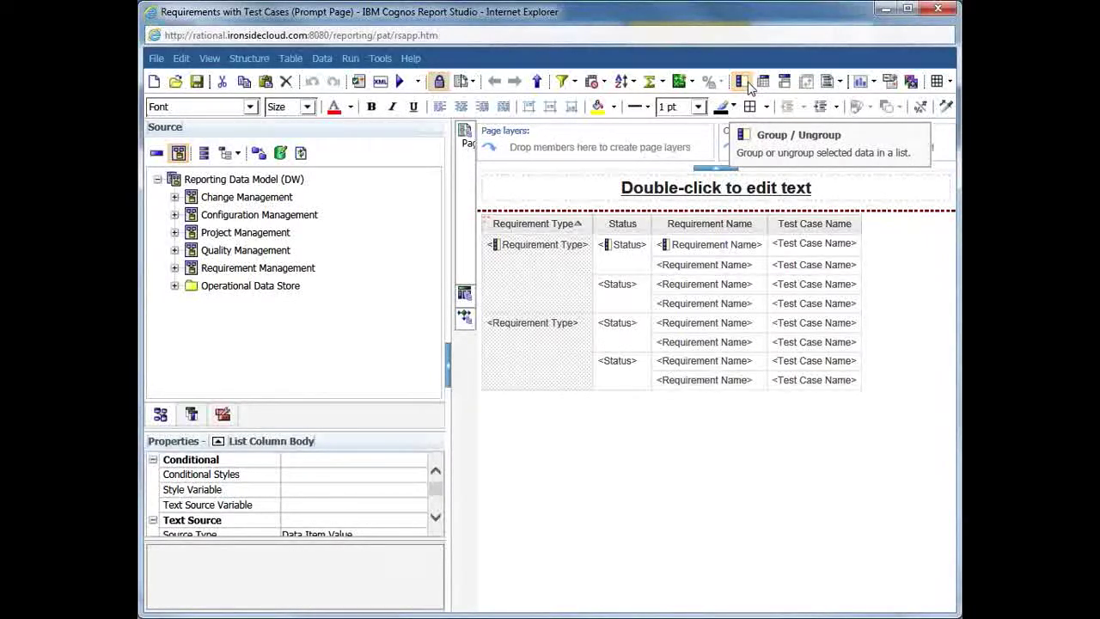
pyautogui.rightClick(550, 291)
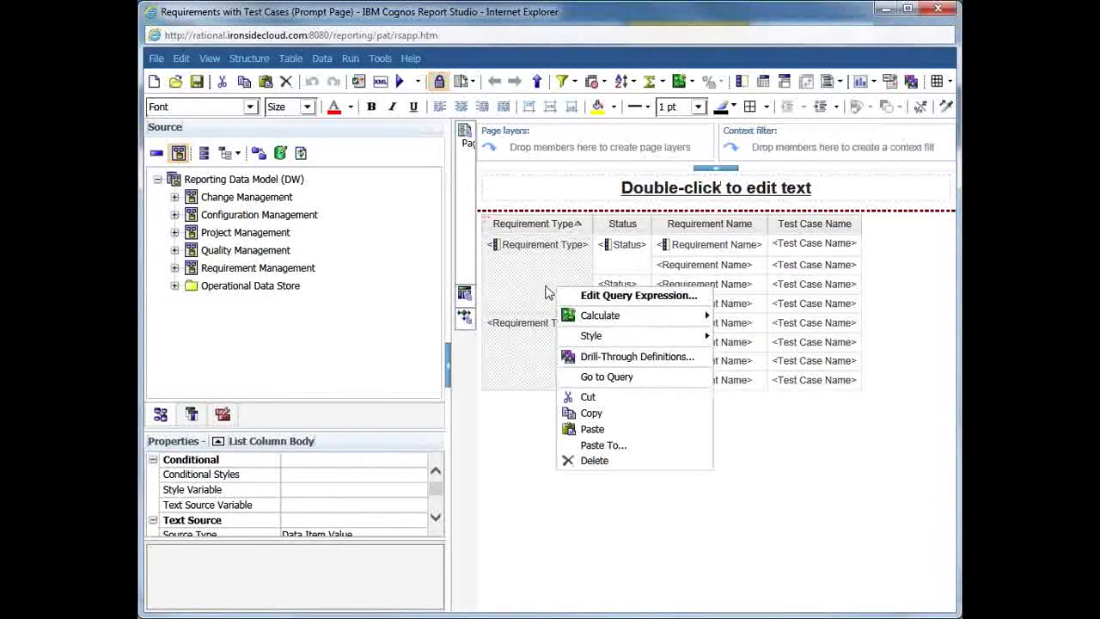
pyautogui.click(611, 378)
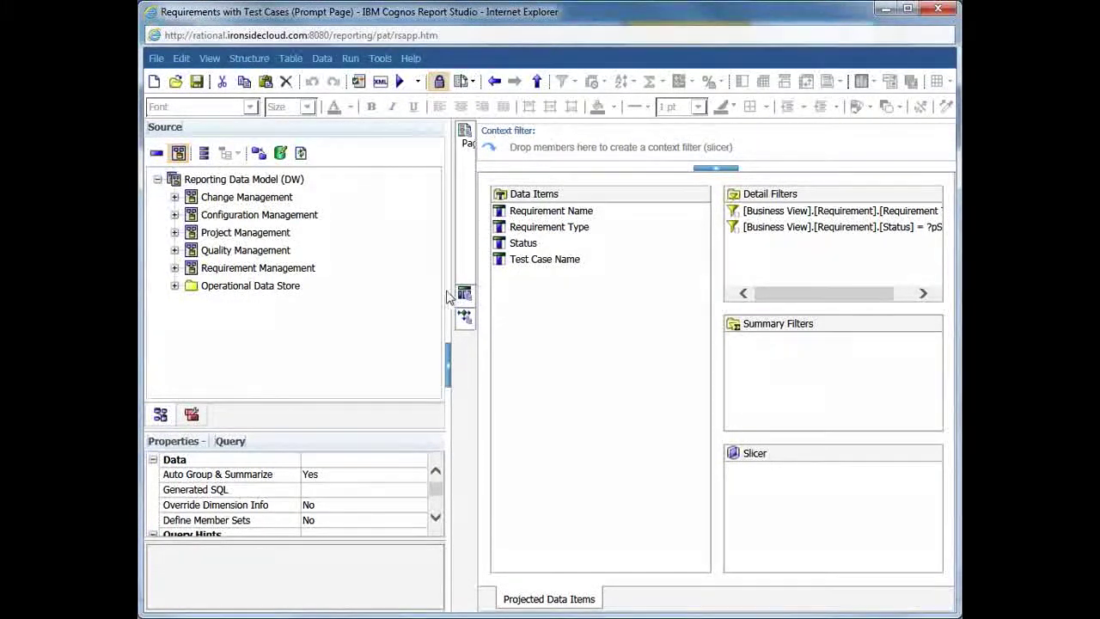
pyautogui.moveTo(446, 291); pyautogui.dragTo(297, 301)
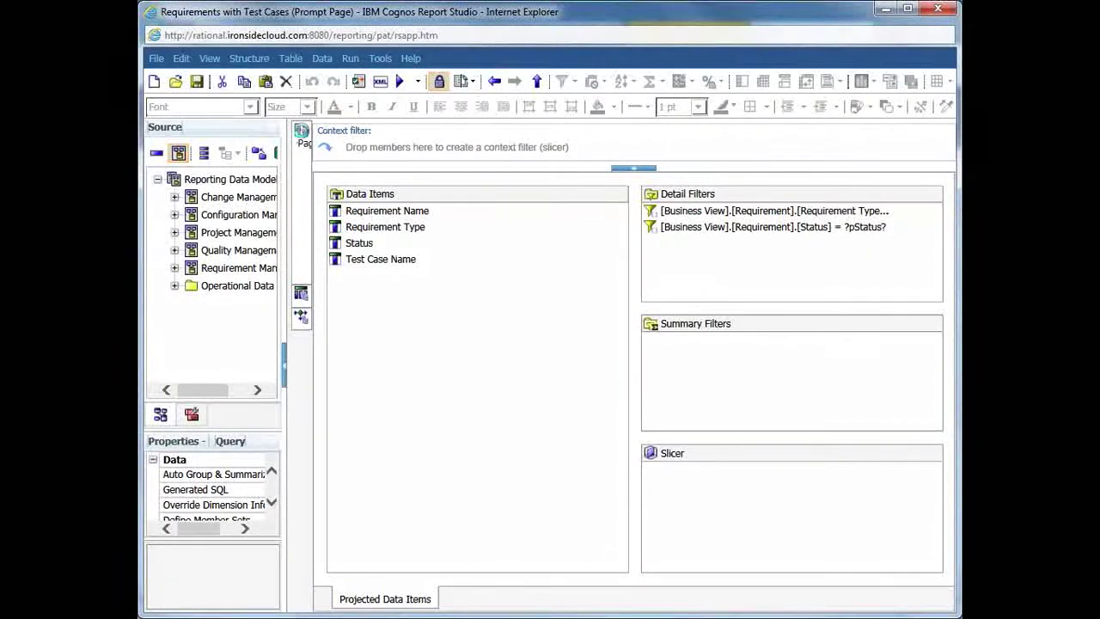
# Step: Open the report's prompt page in Report Studio and select the Requirement Type value prompt
pyautogui.moveTo(303, 138)
pyautogui.click(400, 207)
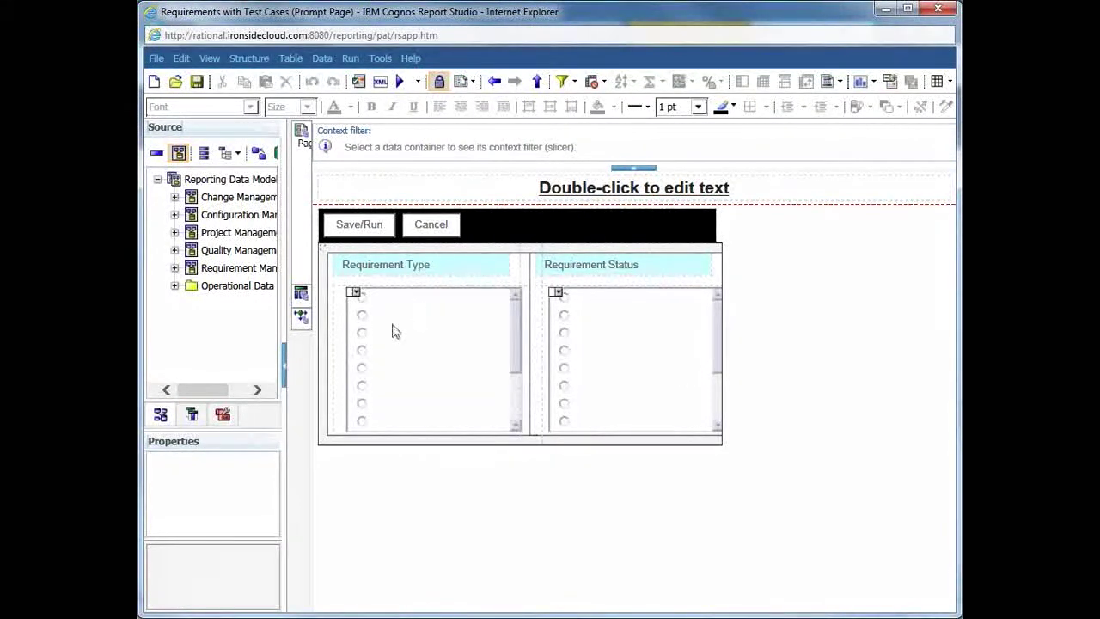
pyautogui.click(457, 322)
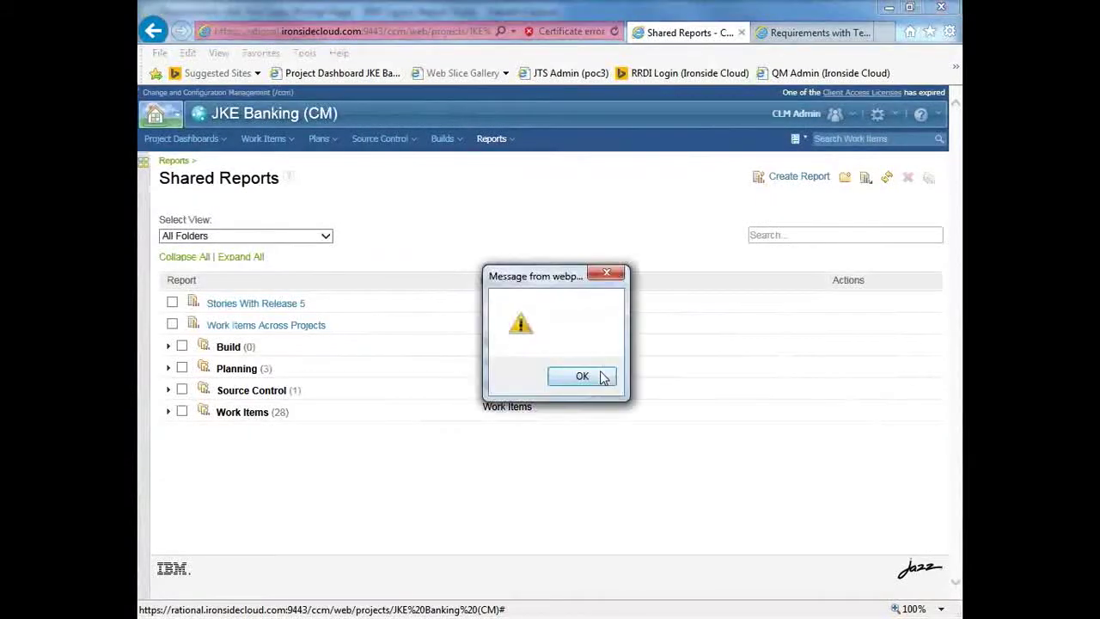
# Step: Dismiss the webpage messages and open the report resources of the JKE Banking (CM) project
pyautogui.click(601, 376)
pyautogui.click(571, 377)
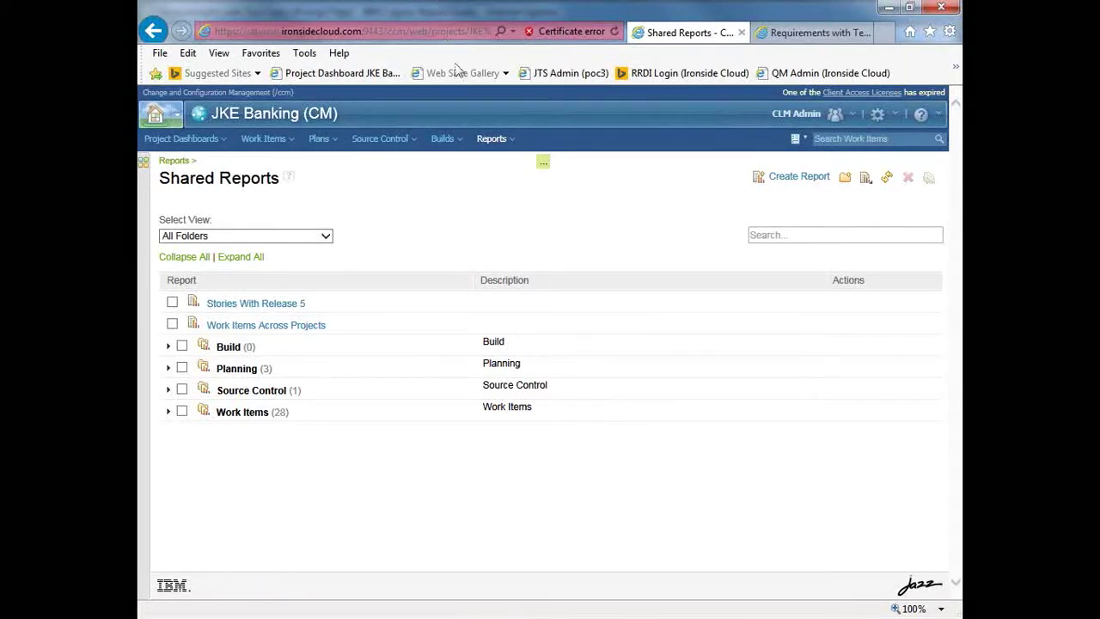
pyautogui.click(509, 144)
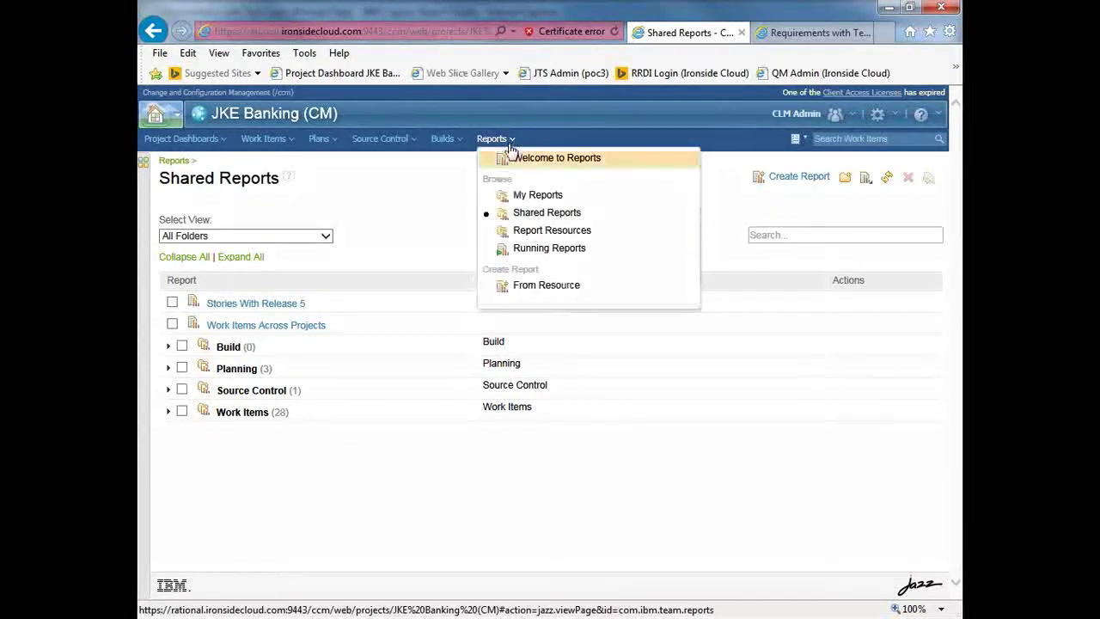
pyautogui.click(554, 231)
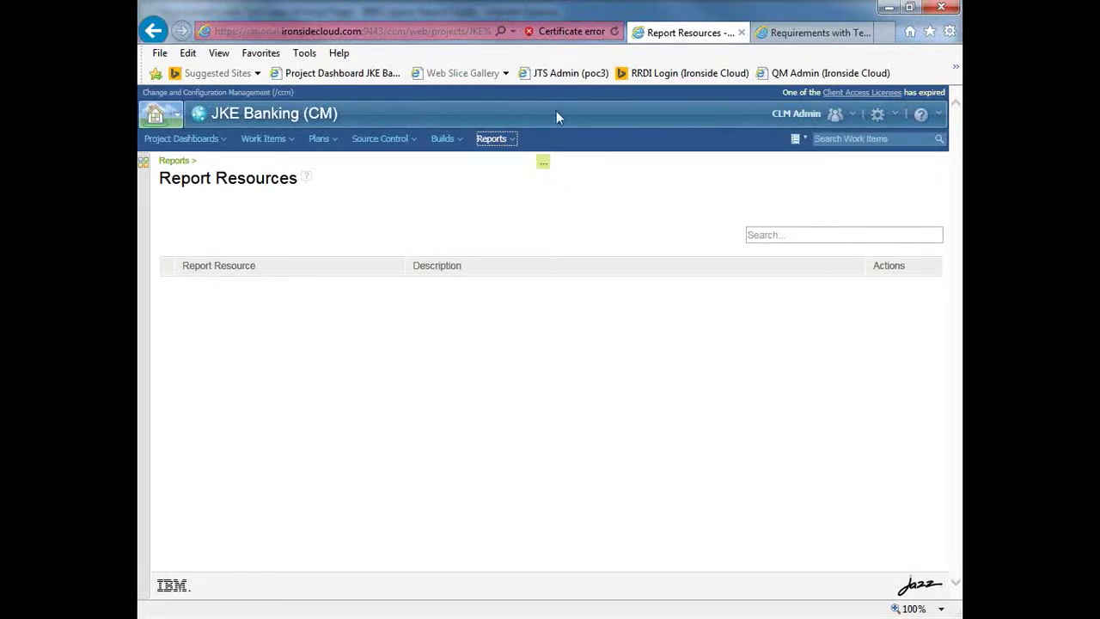
# Step: Close the prompt-page report viewer, the Report Resources page and the Report Studio window
pyautogui.click(816, 34)
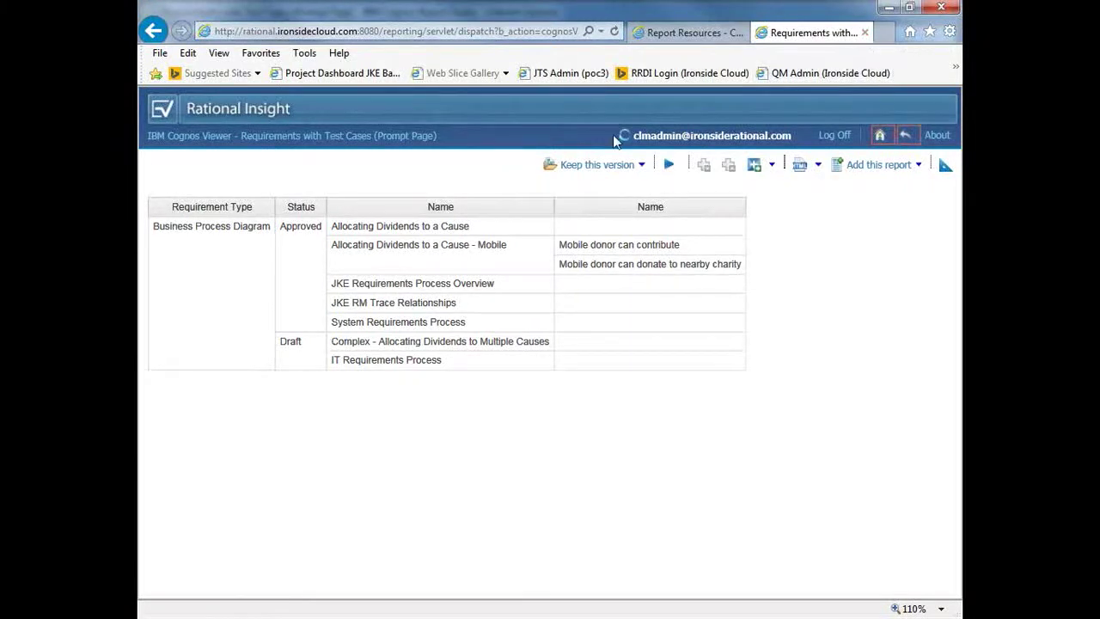
pyautogui.hotkey('ctrl', 'w')
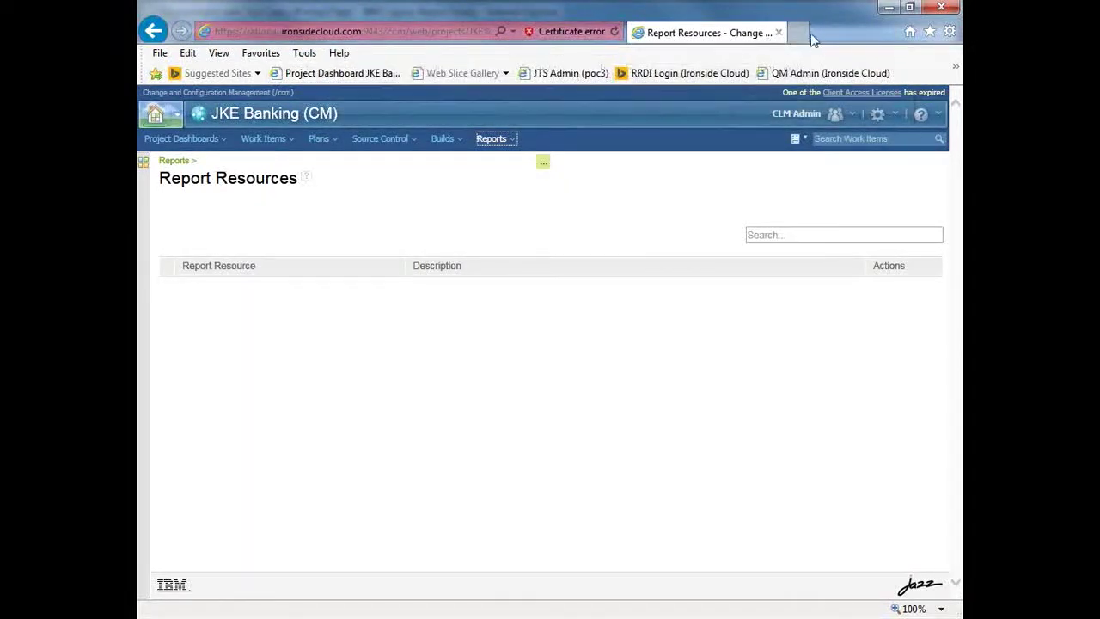
pyautogui.click(779, 33)
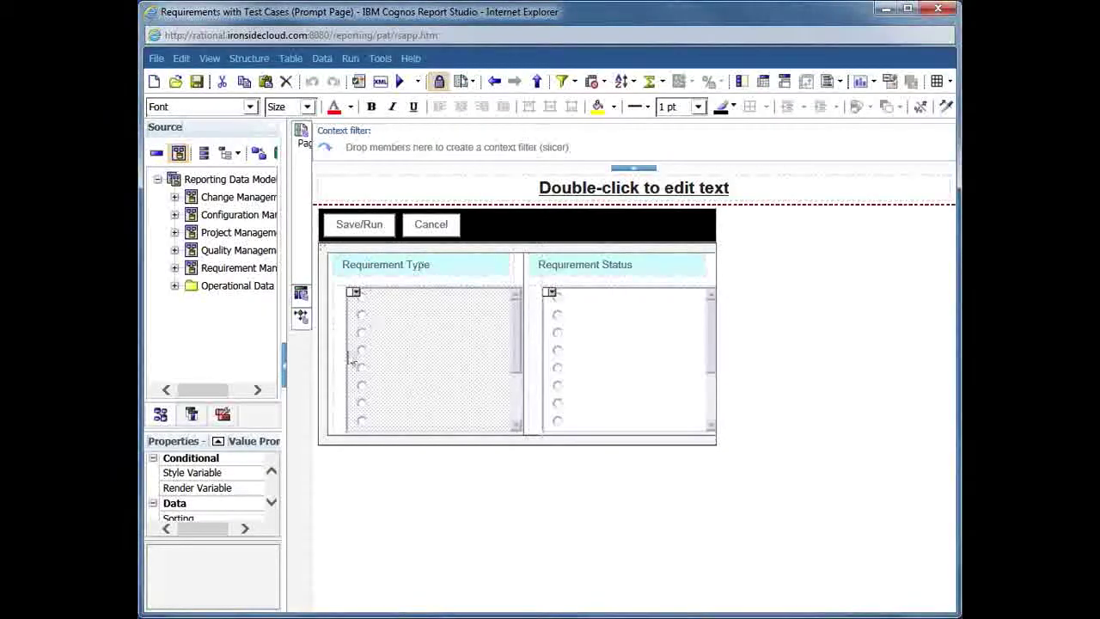
pyautogui.click(939, 9)
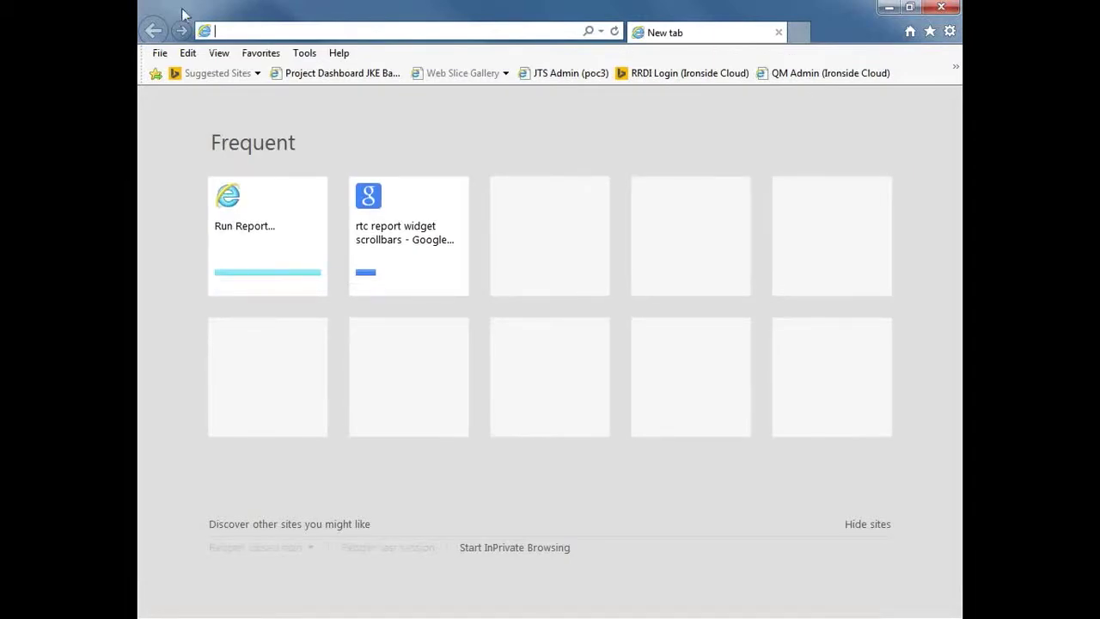
# Step: Load the bookmarked project dashboard and open the RRDI login page in a second tab, continuing past the certificate warning
pyautogui.click(345, 77)
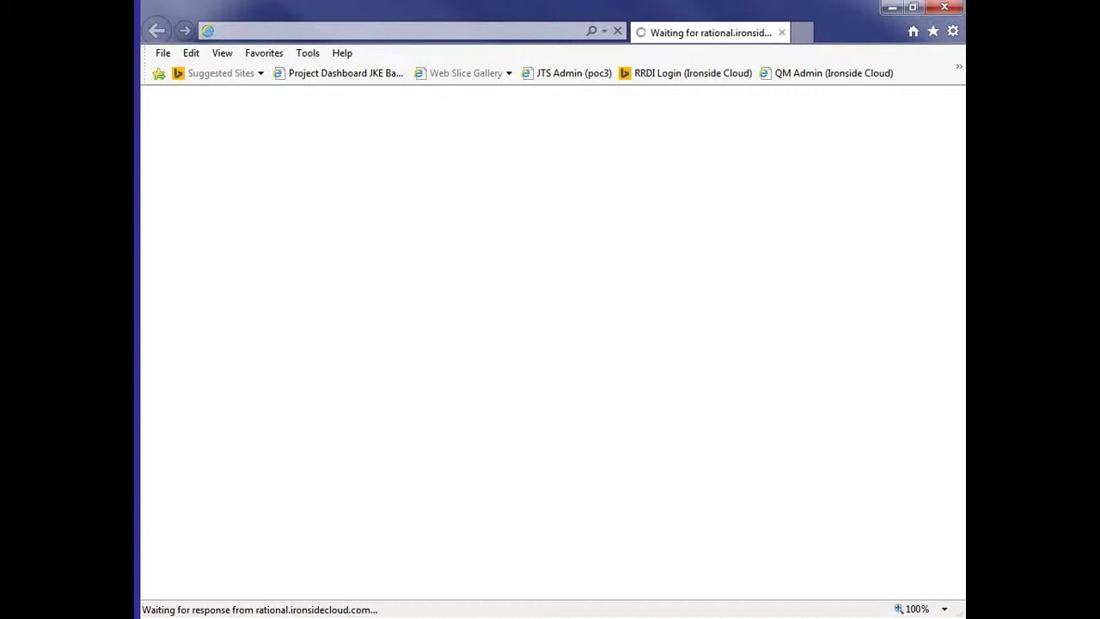
pyautogui.click(800, 32)
pyautogui.click(692, 75)
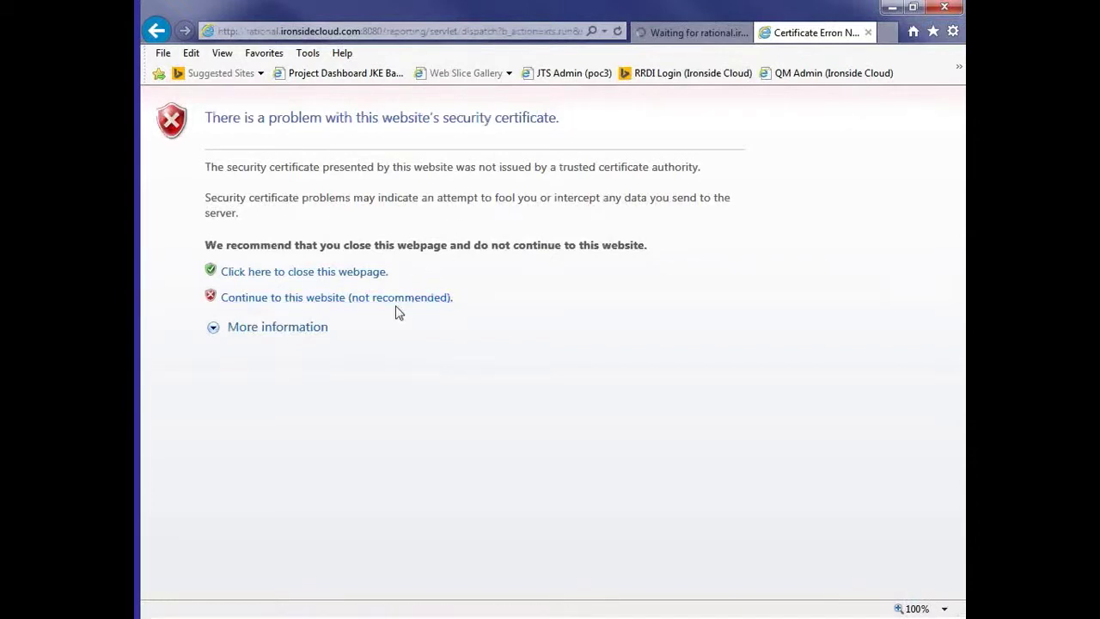
pyautogui.click(404, 308)
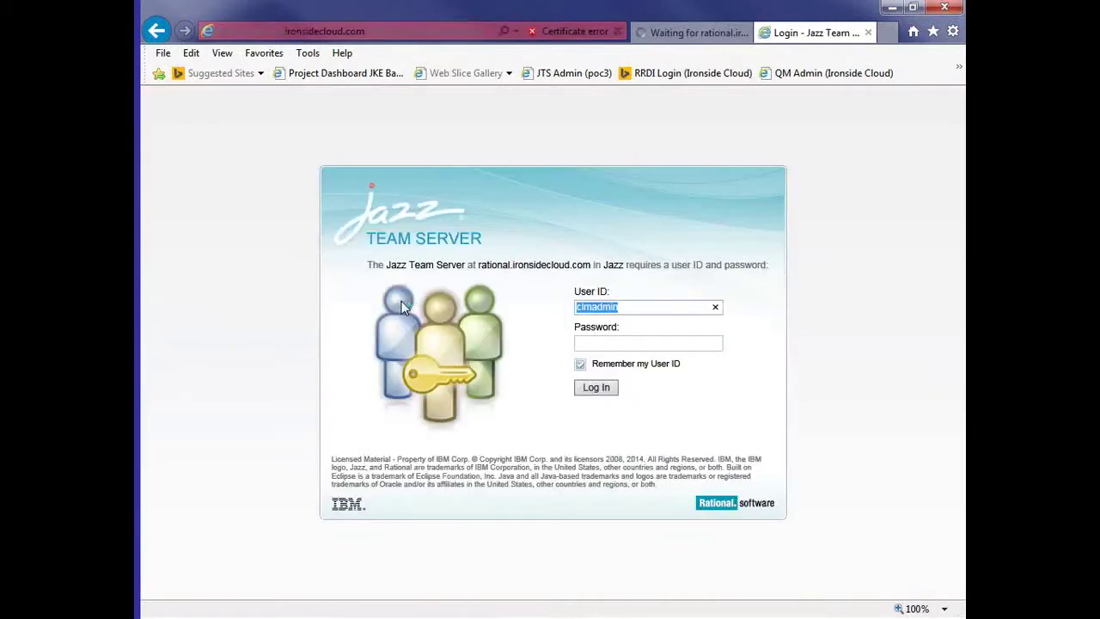
# Step: Log in to the Jazz Team Server with the account password and let the browser store it
pyautogui.click(647, 341)
pyautogui.write('****')
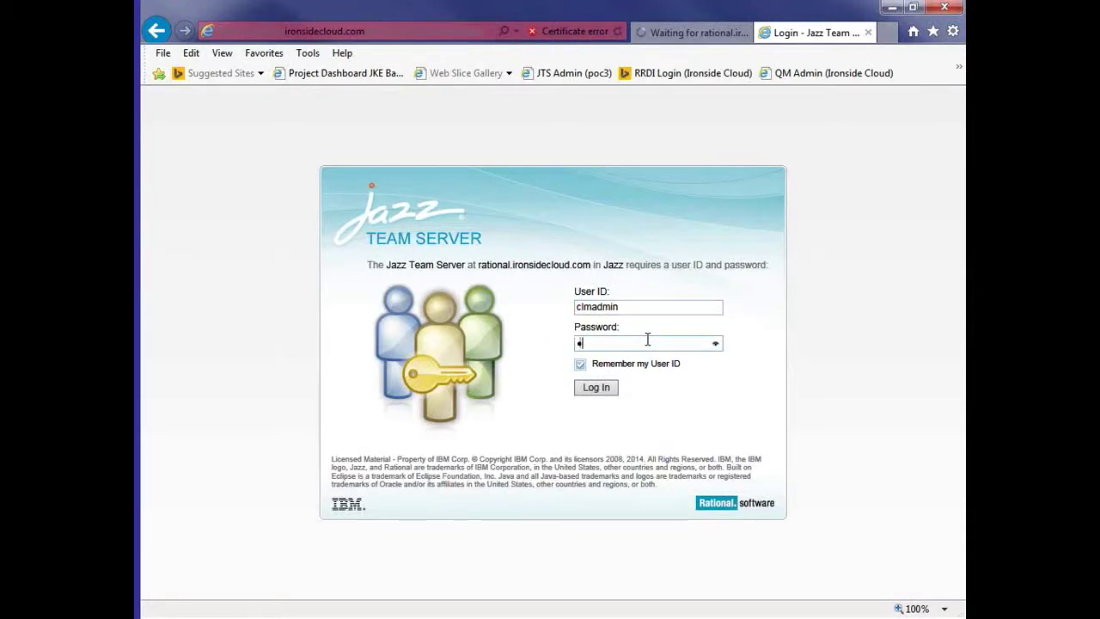
pyautogui.write('*****')
pyautogui.press('Return')
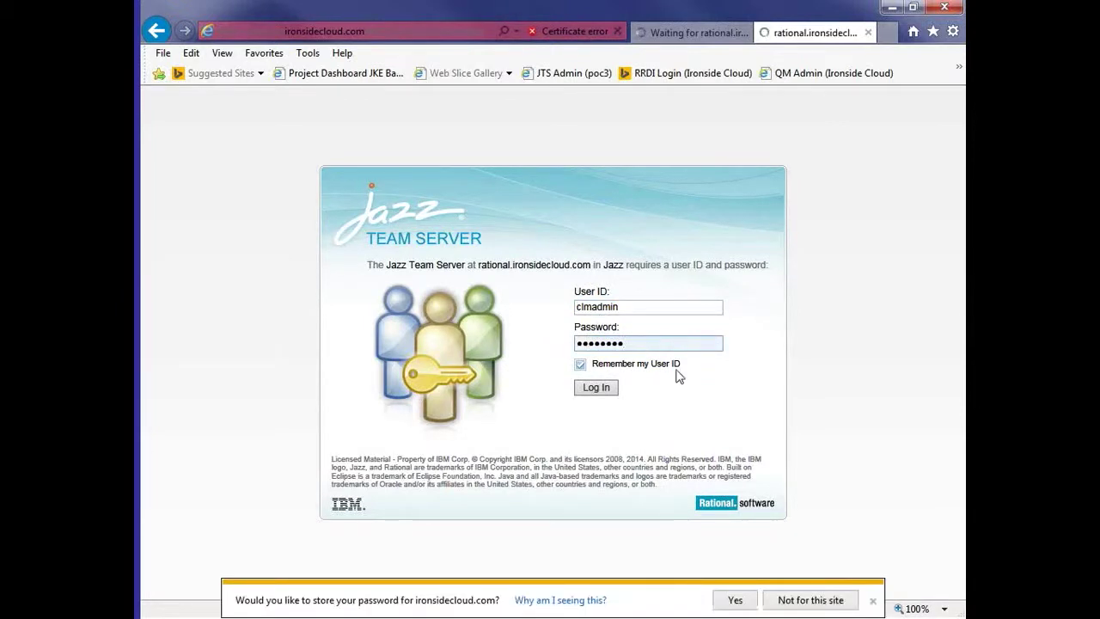
pyautogui.click(737, 599)
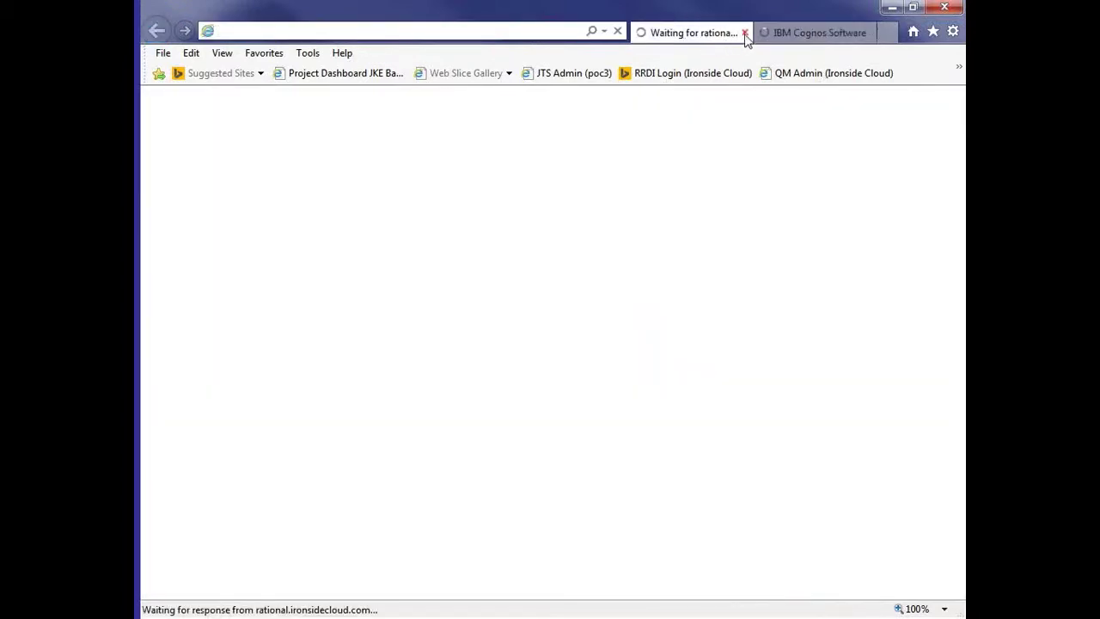
# Step: Close the stalled tab and open the JKE Banking project dashboard in a new one, continuing past the certificate warning
pyautogui.click(766, 34)
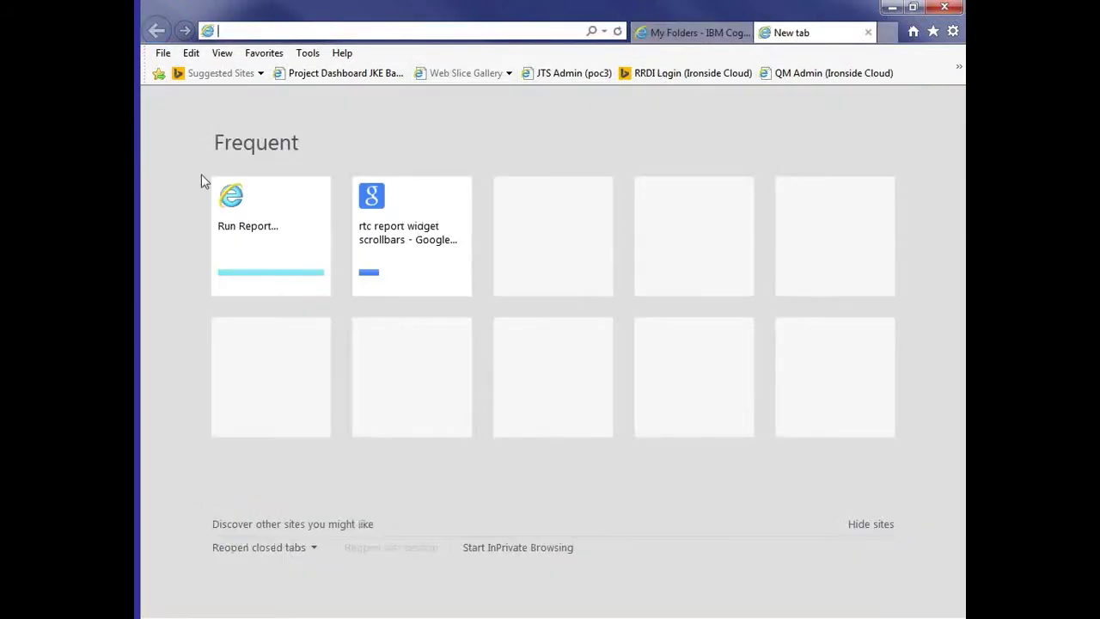
pyautogui.click(349, 75)
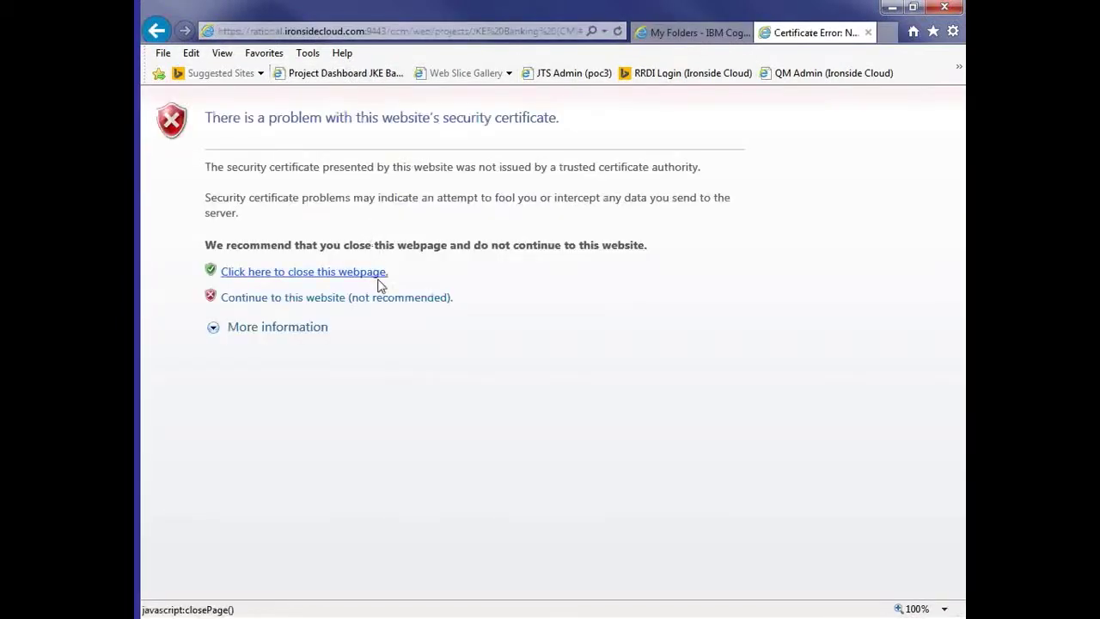
pyautogui.click(384, 299)
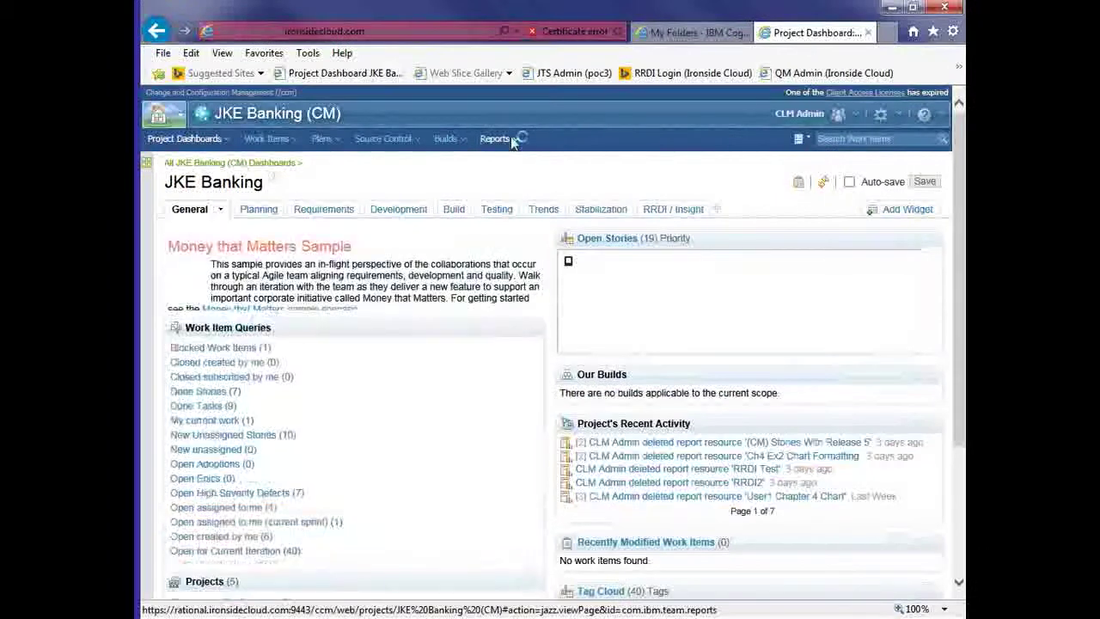
# Step: Open the report resources of JKE Banking (CM) and start a new custom report resource
pyautogui.click(515, 140)
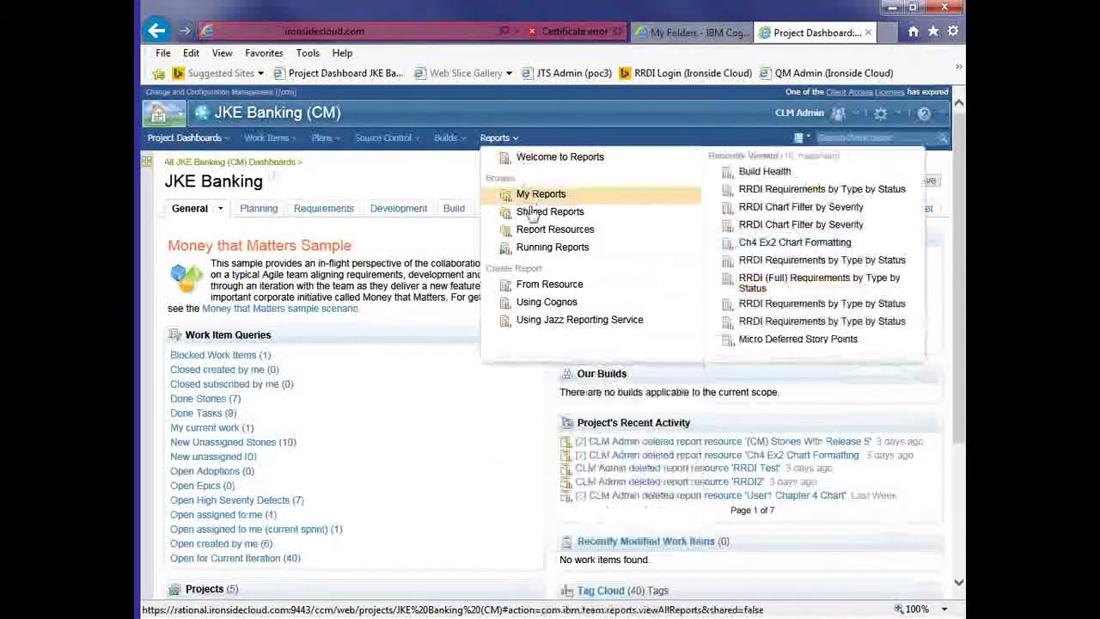
pyautogui.click(550, 219)
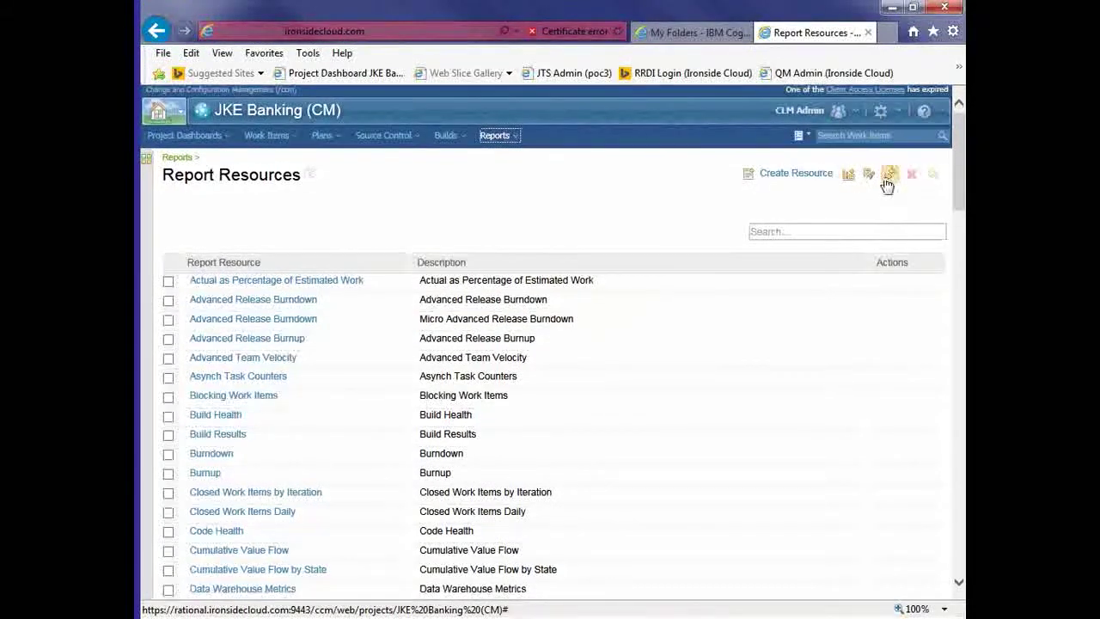
pyautogui.scroll(-1, 833, 181)
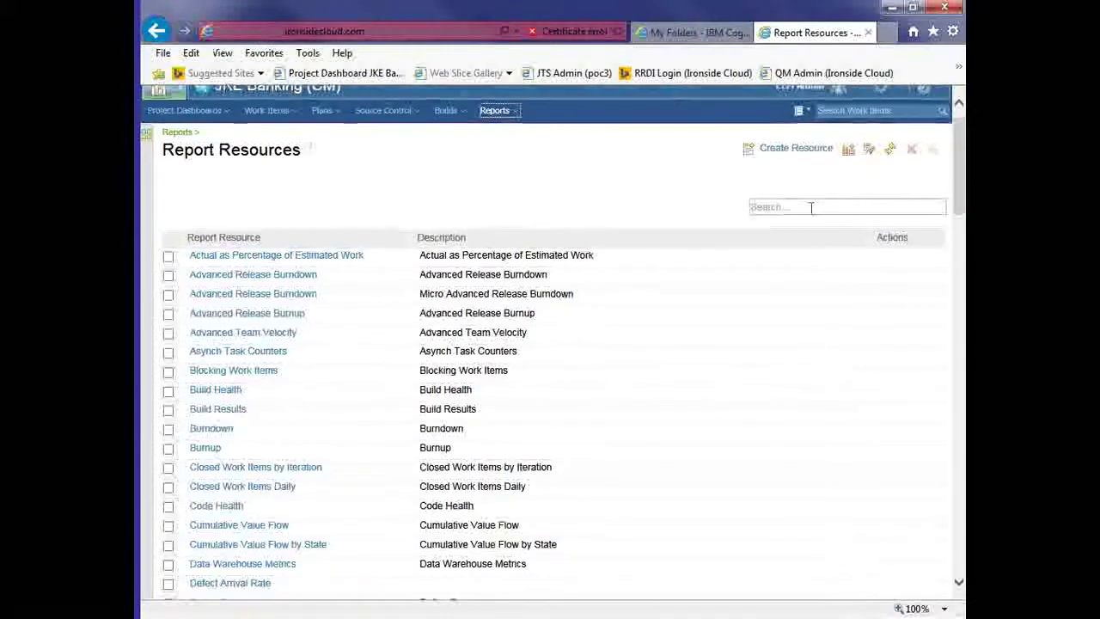
pyautogui.click(849, 143)
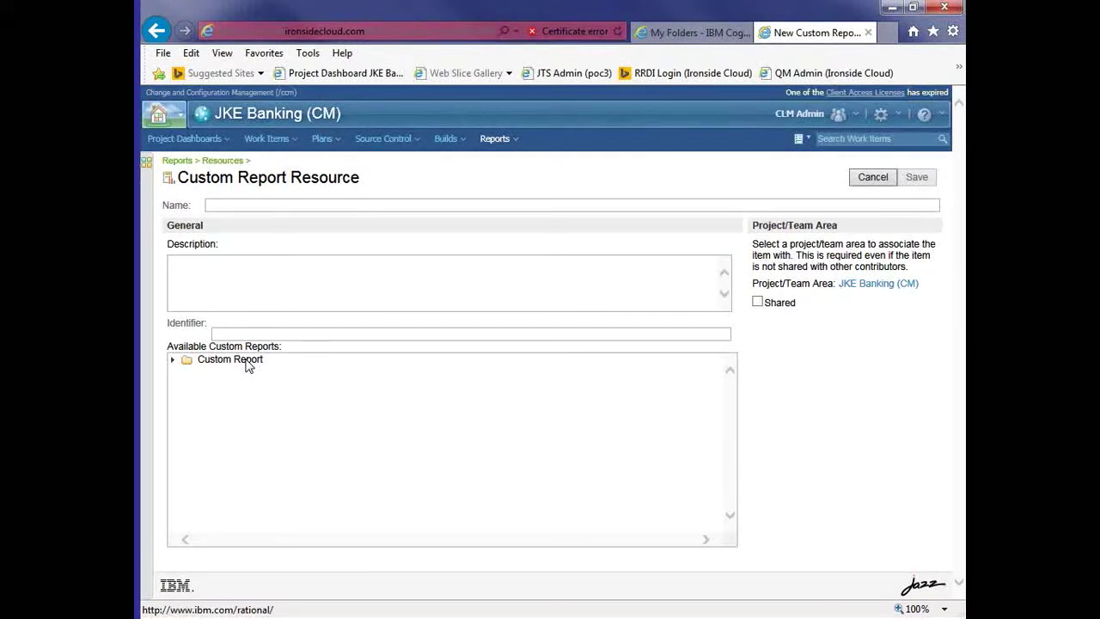
# Step: Select the Requirements with Test Cases report from My Folders, 2015 CLM Reporting Series, as the custom report
pyautogui.doubleClick(248, 361)
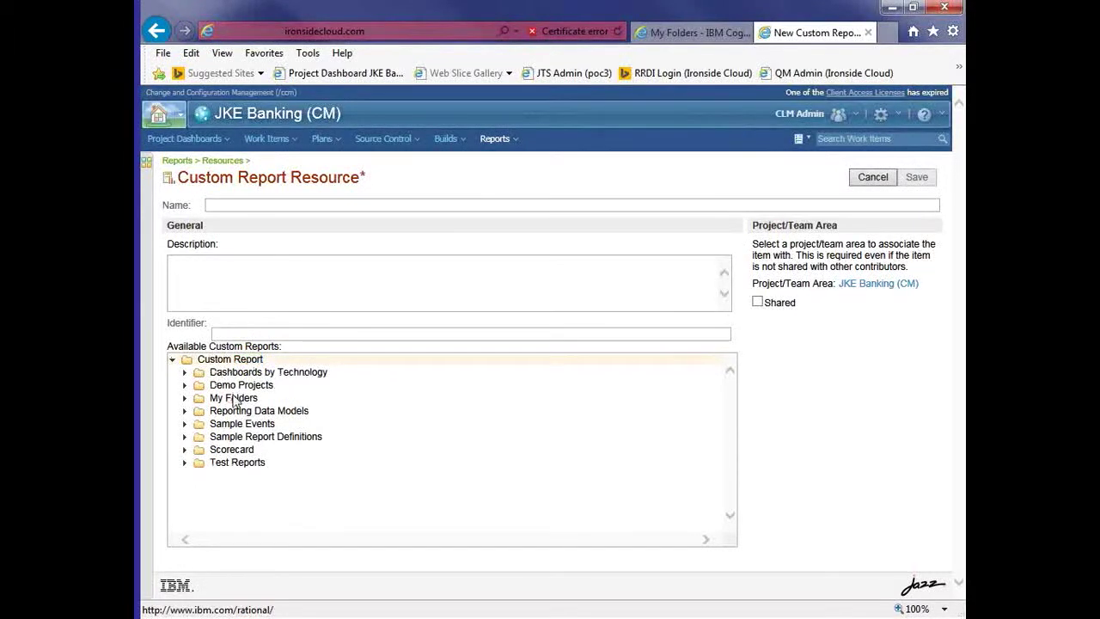
pyautogui.doubleClick(236, 398)
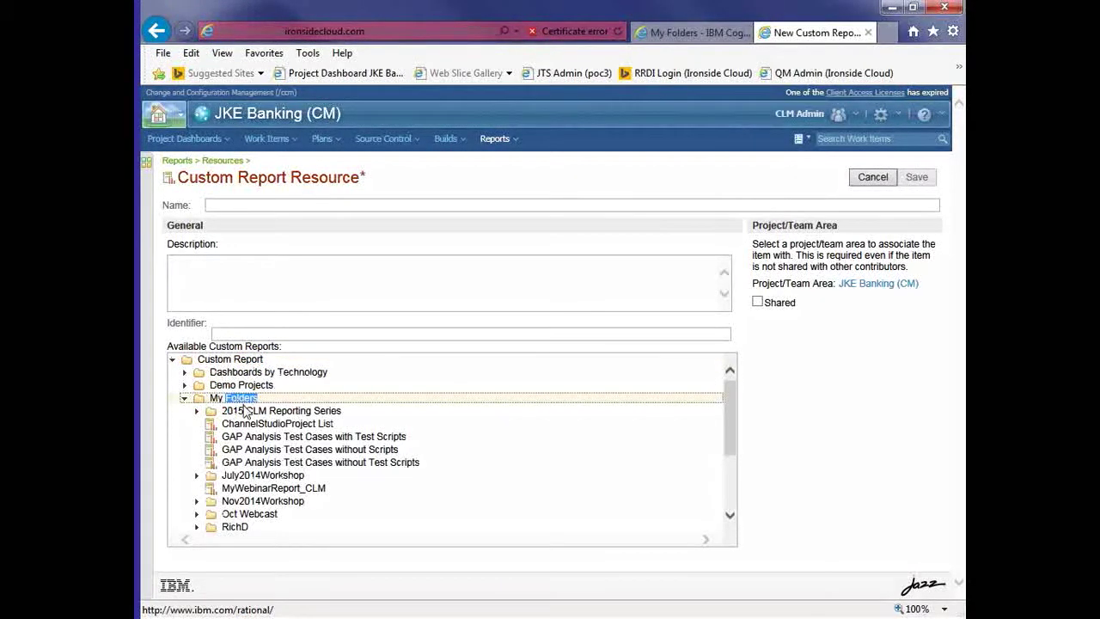
pyautogui.doubleClick(256, 412)
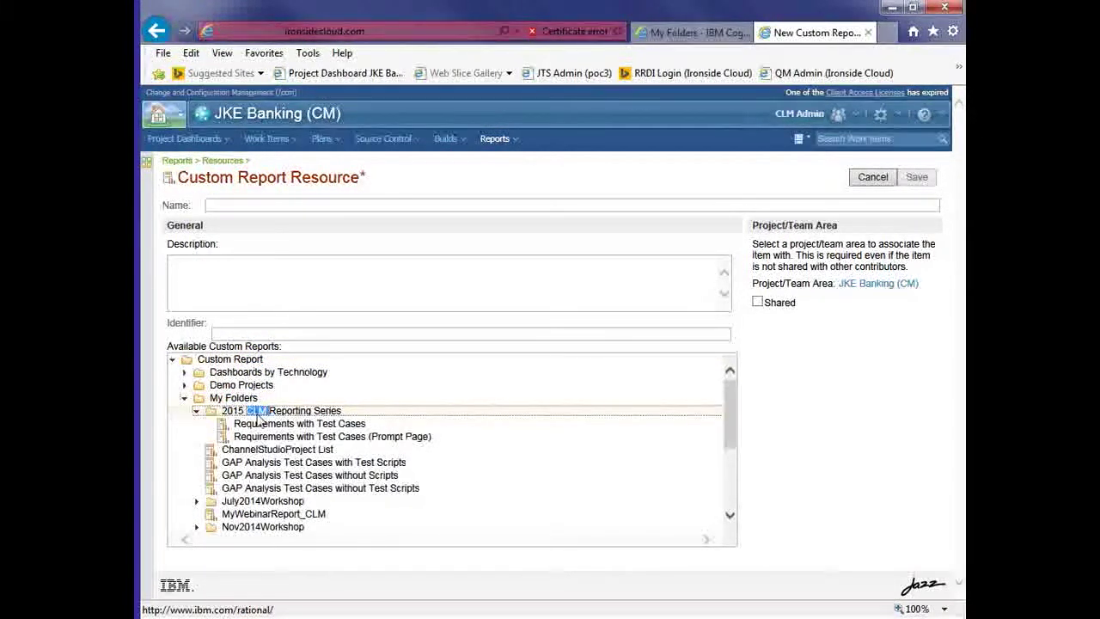
pyautogui.scroll(-1, 318, 494)
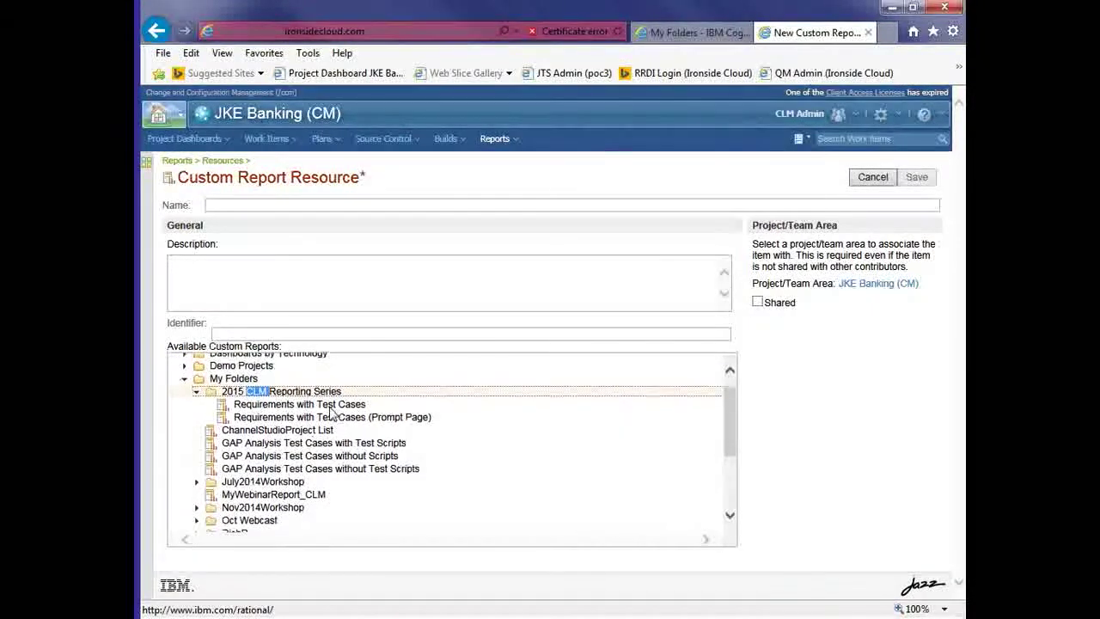
pyautogui.scroll(1, 331, 412)
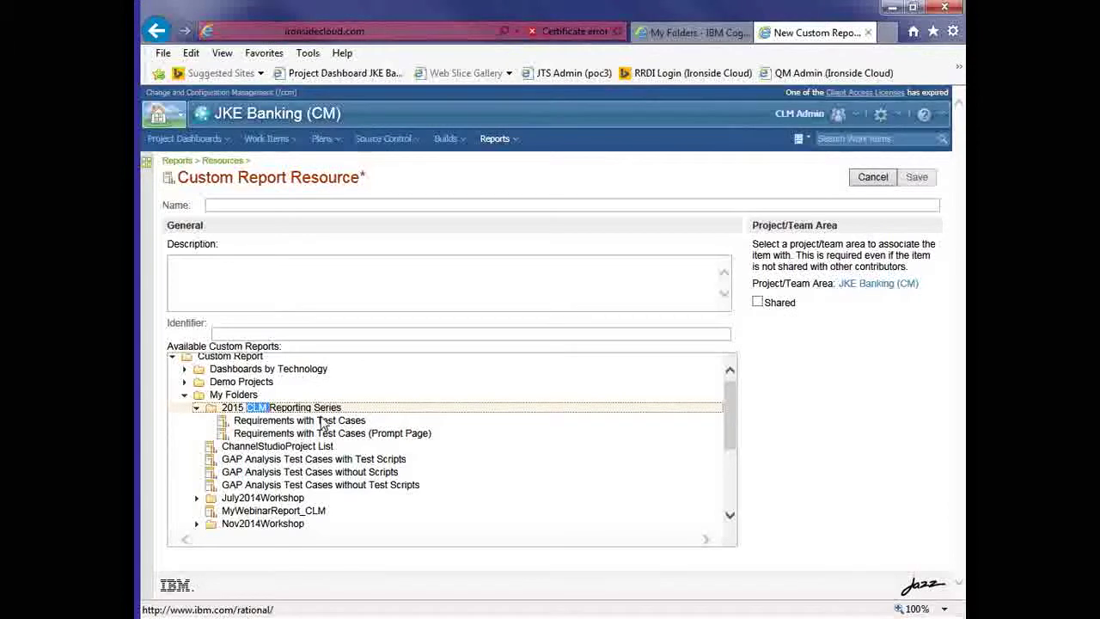
pyautogui.click(322, 421)
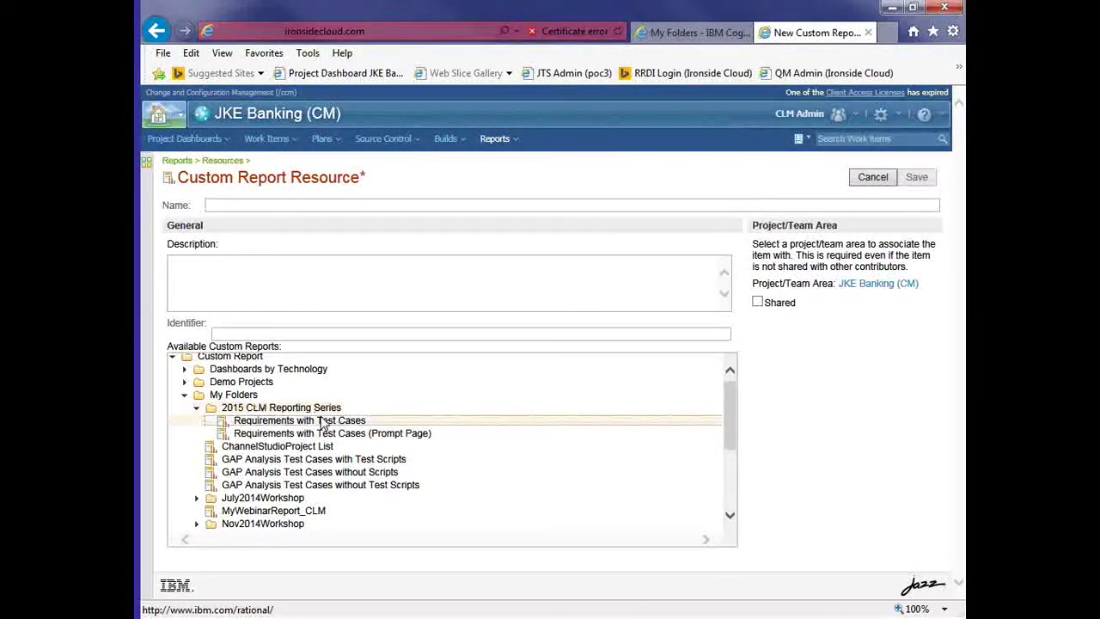
# Step: Name the custom report resource "Insight Requirements with Test Cases"
pyautogui.click(266, 201)
pyautogui.write('Re')
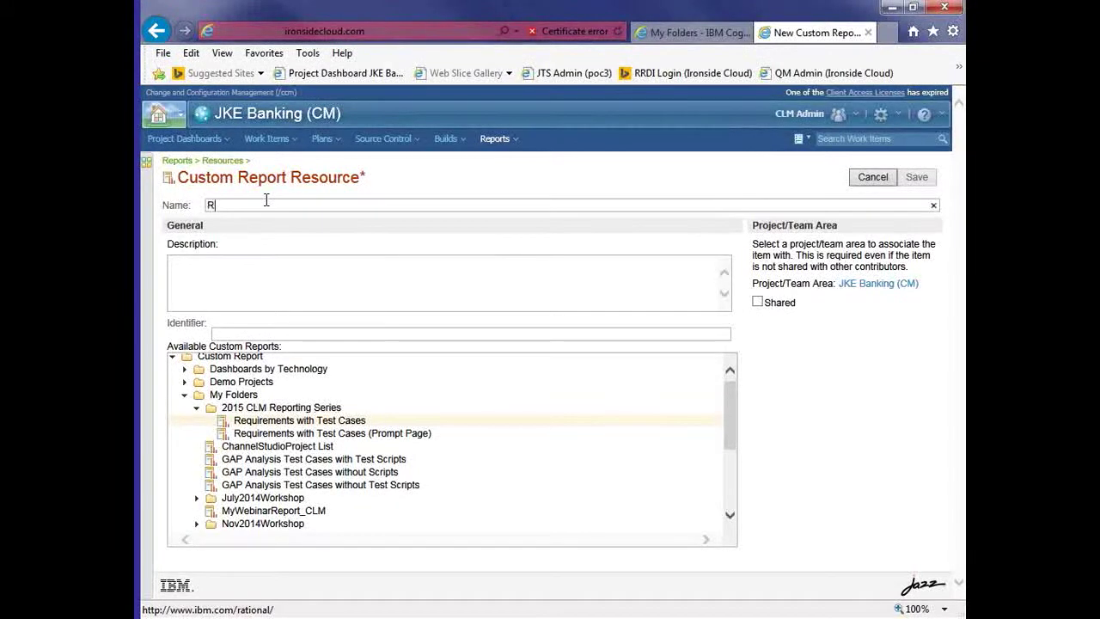
pyautogui.press('BackSpace')
pyautogui.press('BackSpace')
pyautogui.write('Insight')
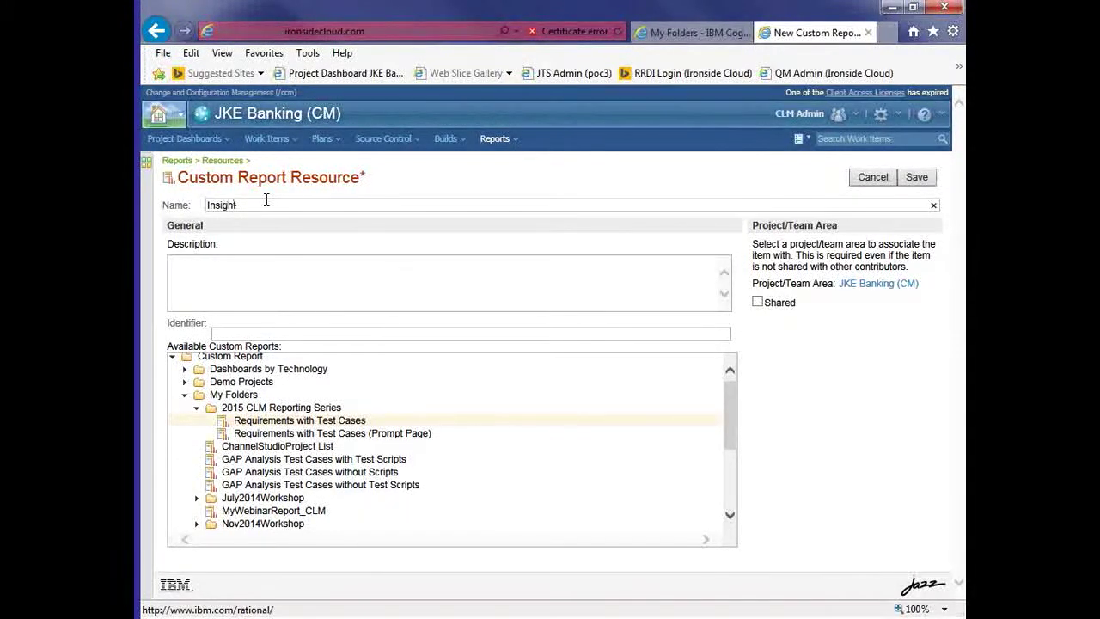
pyautogui.write(' Requirements with Test Cases')
# Step: Copy the resource name into the identifier as "Insight Requirements with Test Cases" and save the custom report resource
pyautogui.hotkey('shift', 'Left')
pyautogui.hotkey('shift', 'Left')
pyautogui.hotkey('shift', 'Left')
pyautogui.hotkey('shift', 'Left')
pyautogui.hotkey('shift', 'Left')
pyautogui.hotkey('shift', 'Left')
pyautogui.hotkey('shift', 'Left')
pyautogui.hotkey('shift', 'Left')
pyautogui.hotkey('shift', 'Left')
pyautogui.hotkey('shift', 'Left')
pyautogui.hotkey('shift', 'Left')
pyautogui.hotkey('shift', 'Left')
pyautogui.hotkey('shift', 'Left')
pyautogui.hotkey('shift', 'Left')
pyautogui.hotkey('shift', 'Left')
pyautogui.hotkey('shift', 'Left')
pyautogui.hotkey('shift', 'Left')
pyautogui.hotkey('shift', 'Left')
pyautogui.hotkey('shift', 'Left')
pyautogui.hotkey('shift', 'Left')
pyautogui.hotkey('ctrl', 'c')
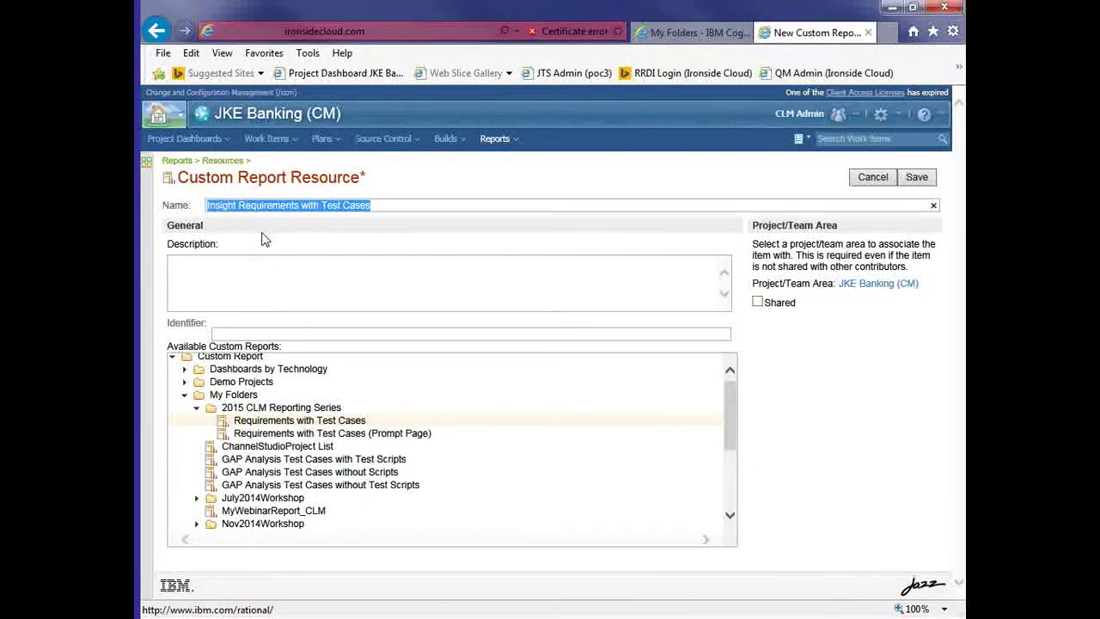
pyautogui.click(311, 332)
pyautogui.hotkey('ctrl', 'v')
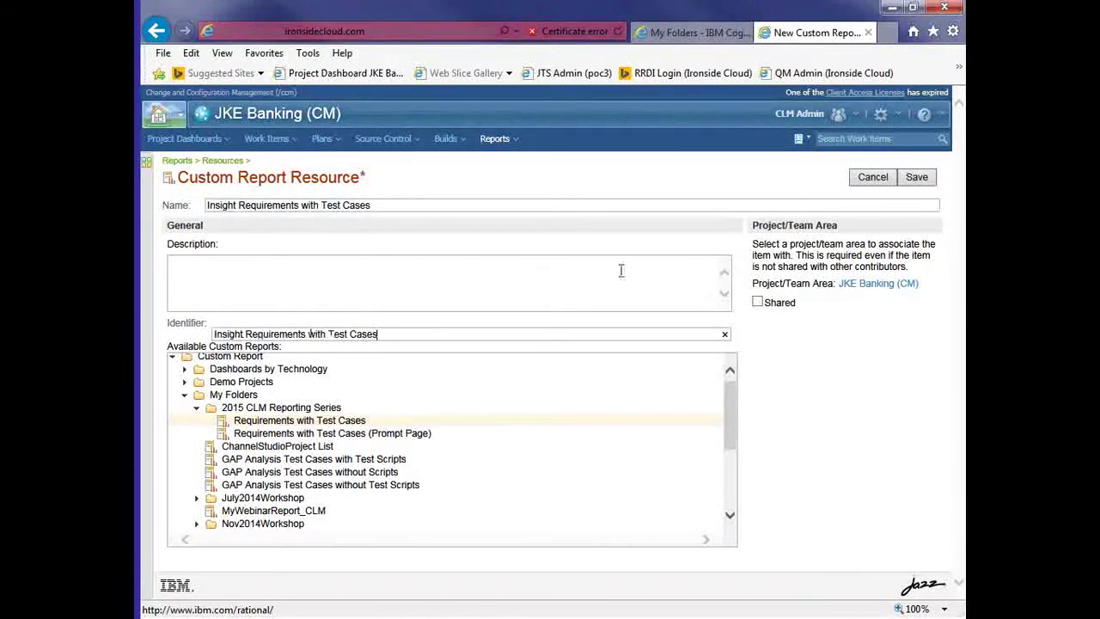
pyautogui.click(916, 177)
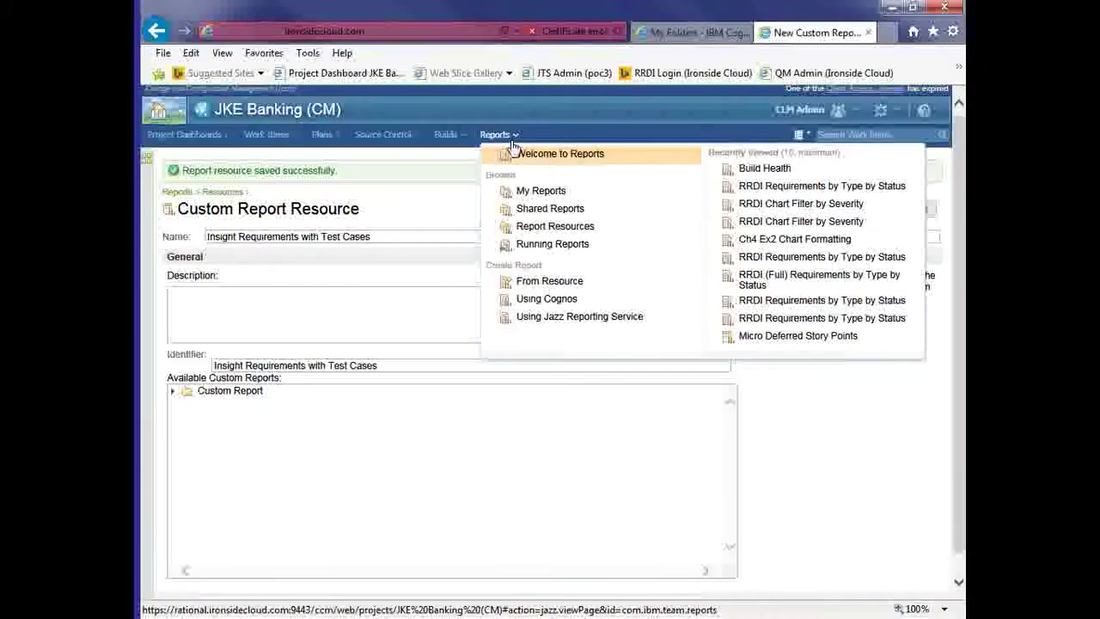
# Step: Start a new report from My Reports and base it on the Insight Requirements with Test Cases resource
pyautogui.click(530, 189)
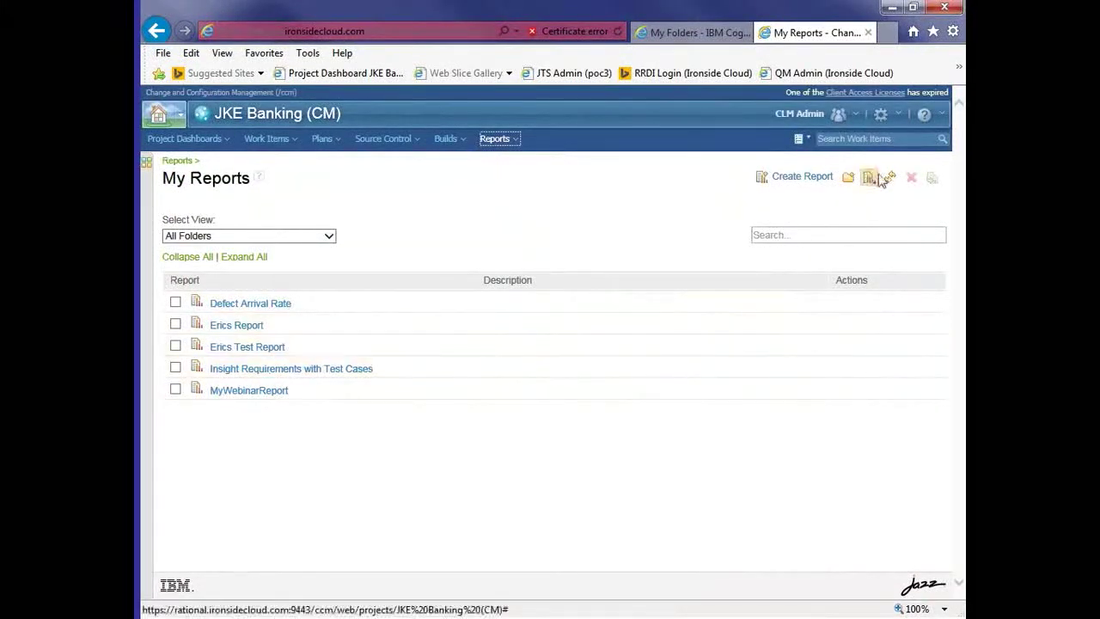
pyautogui.click(821, 180)
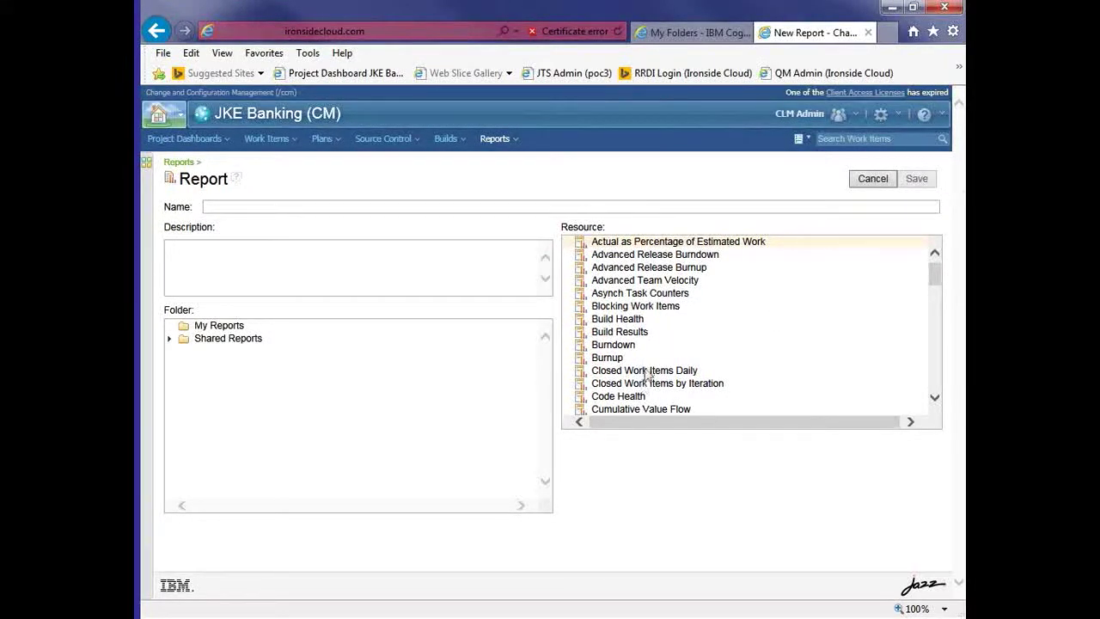
pyautogui.scroll(-5, 650, 375)
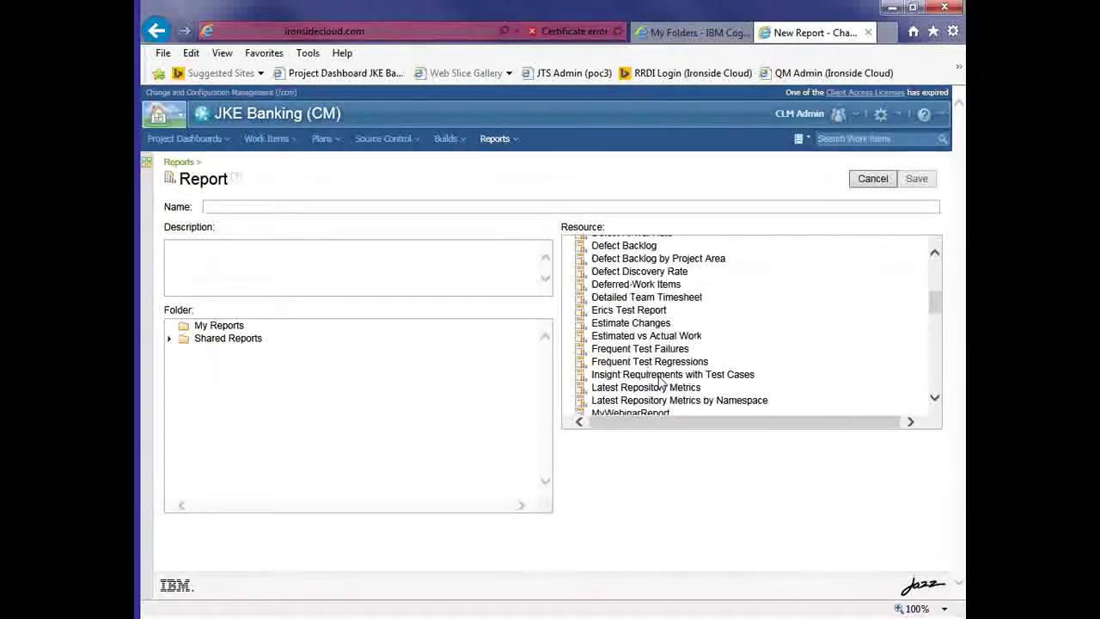
pyautogui.click(662, 375)
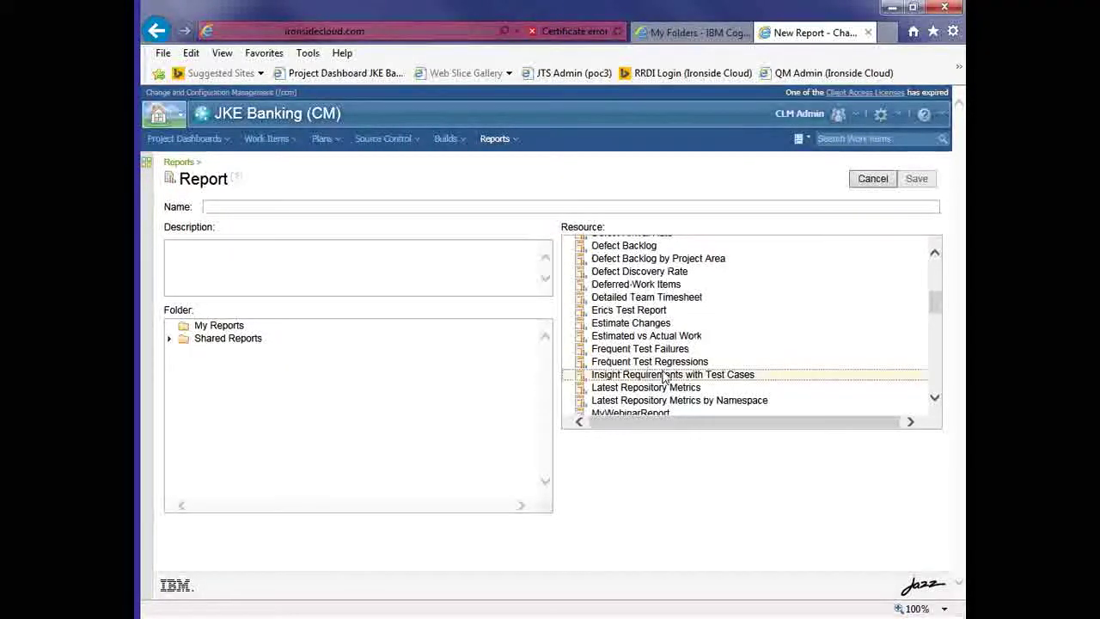
# Step: Name the report "Insight Requirements with Test Cases" and choose My Reports as its folder
pyautogui.click(221, 208)
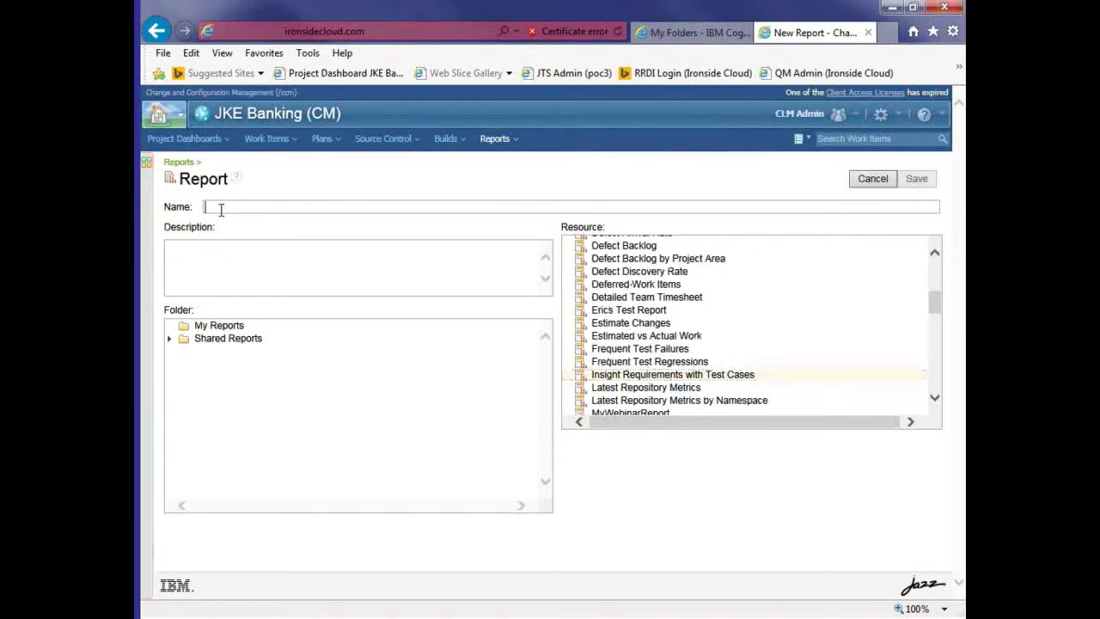
pyautogui.hotkey('ctrl', 'v')
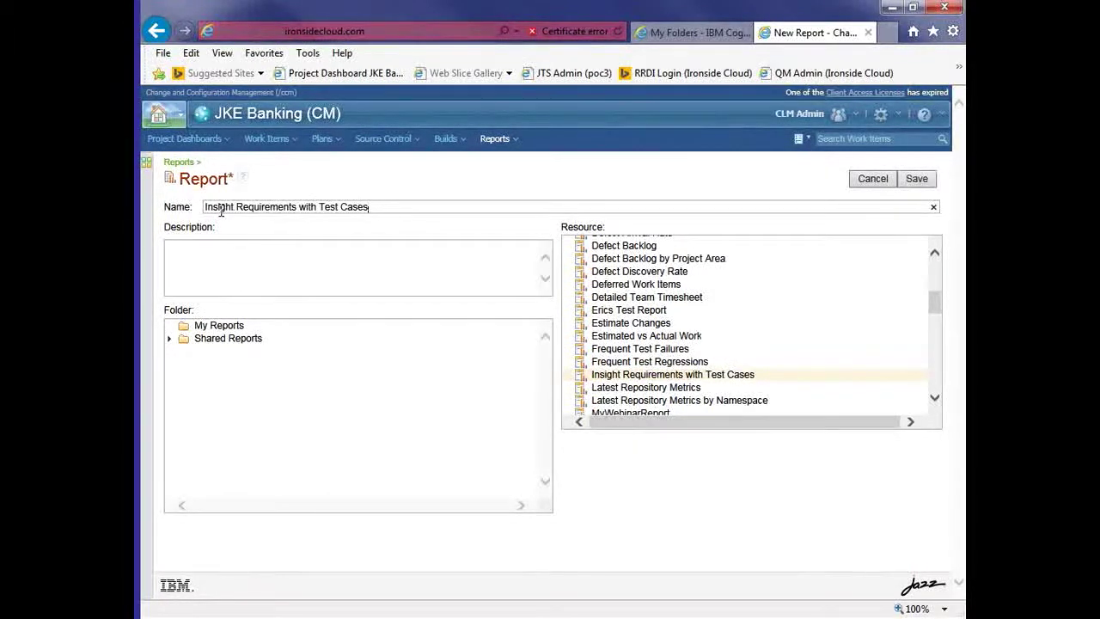
pyautogui.click(229, 327)
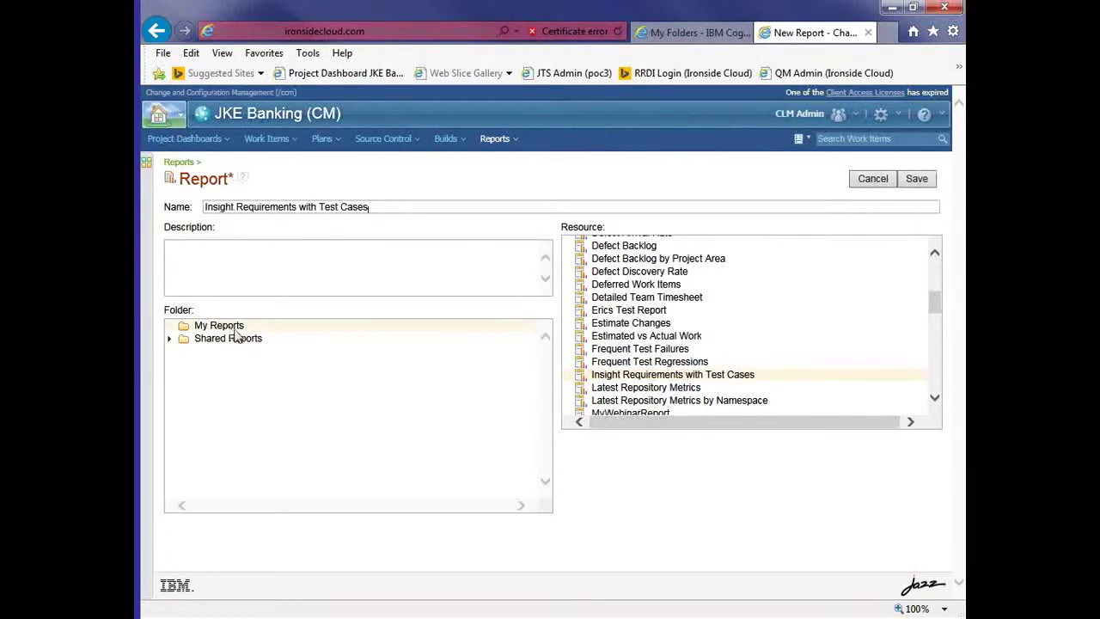
# Step: Save the new report and run it, dismissing the browser's cross-site scripting notice
pyautogui.click(918, 179)
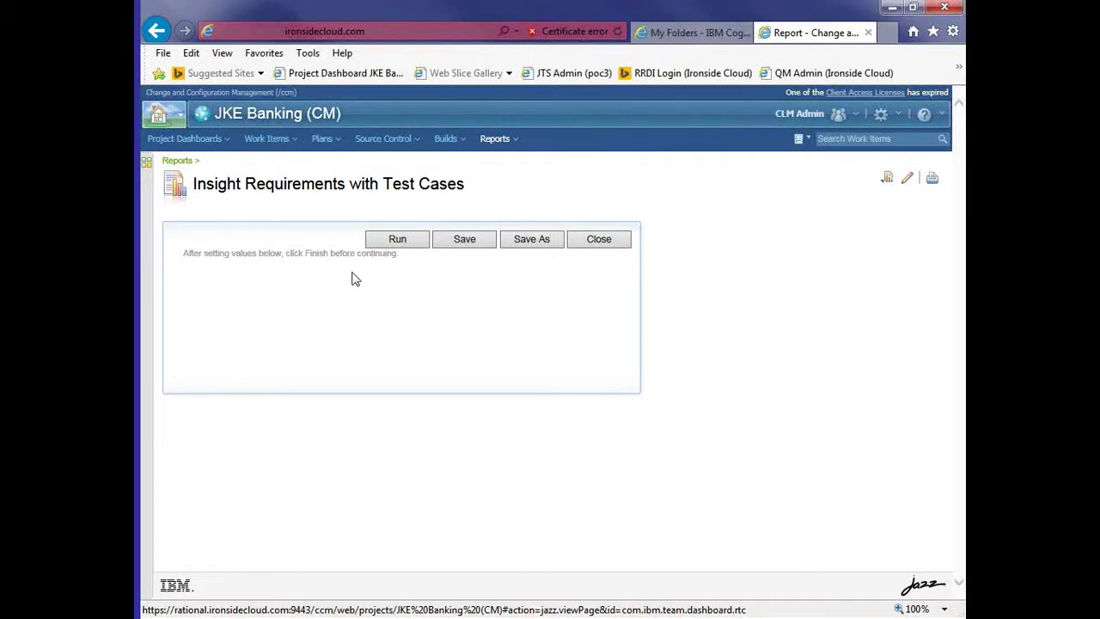
pyautogui.click(396, 240)
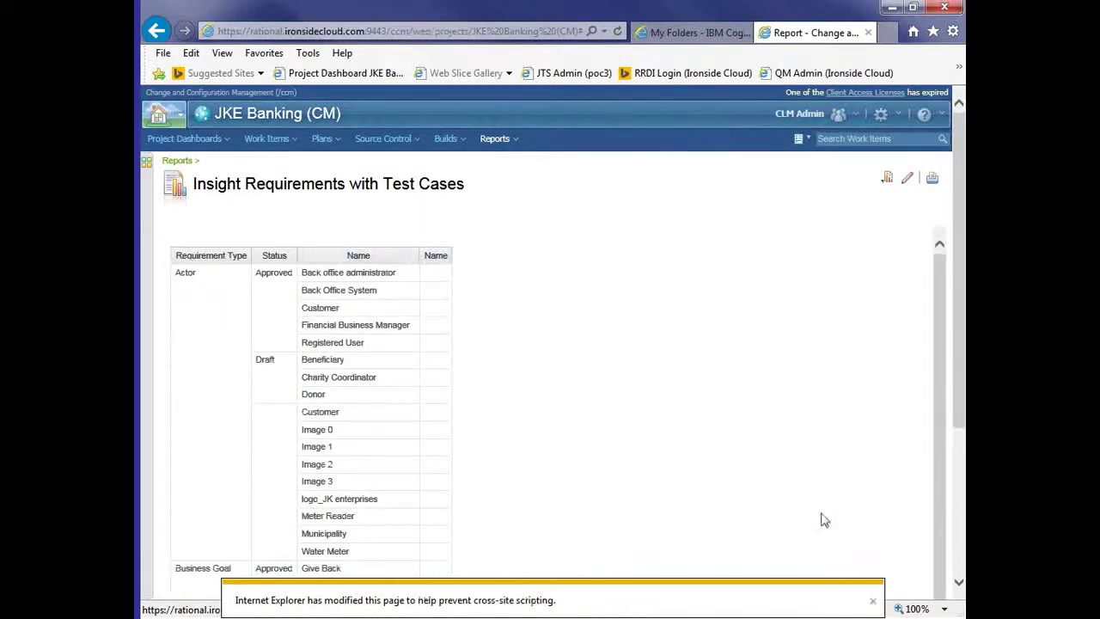
pyautogui.click(872, 600)
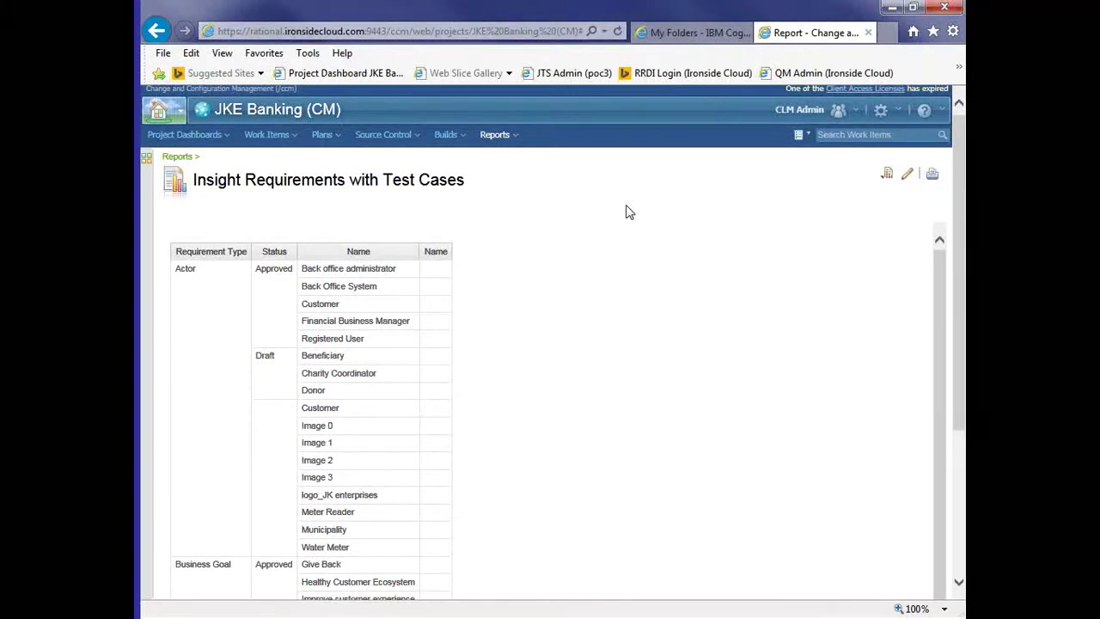
# Step: Return to the project's report resources and start another custom report resource
pyautogui.click(516, 137)
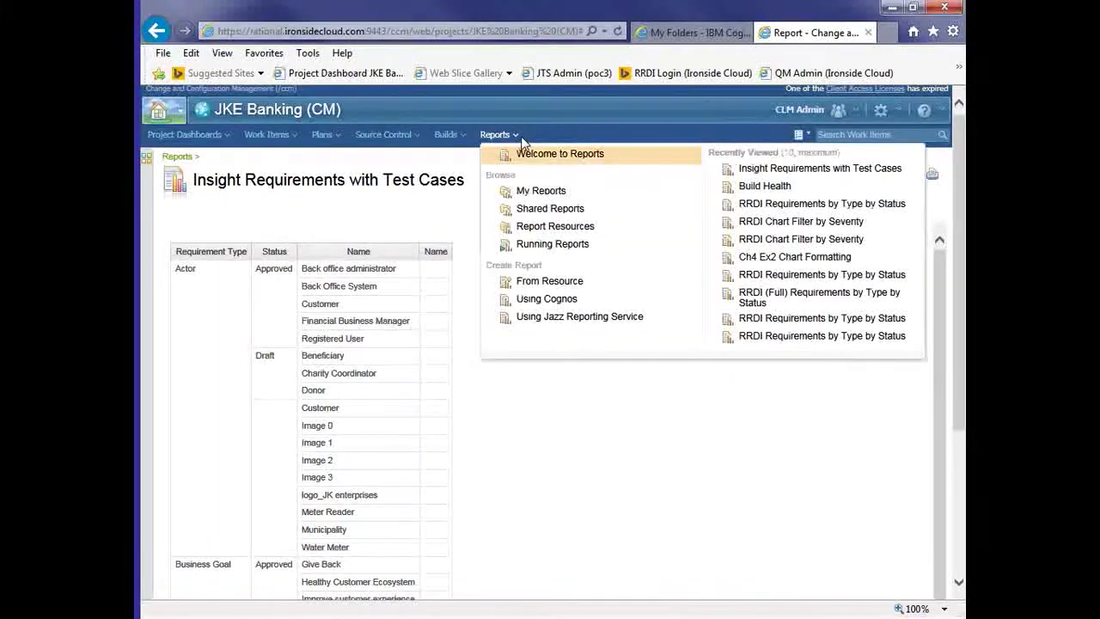
pyautogui.click(542, 227)
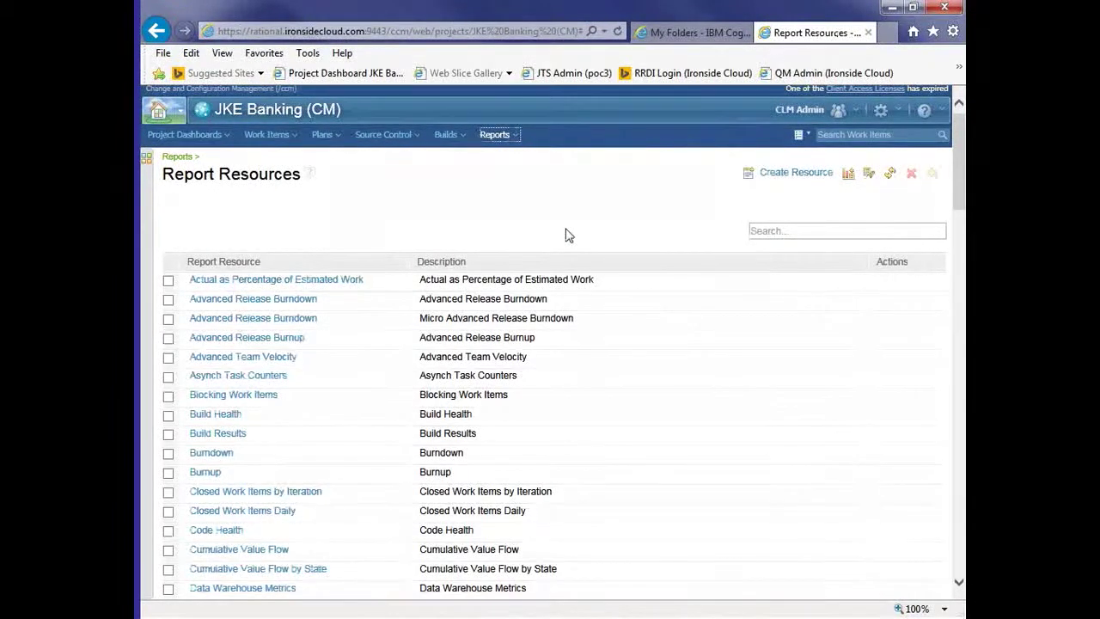
pyautogui.click(850, 174)
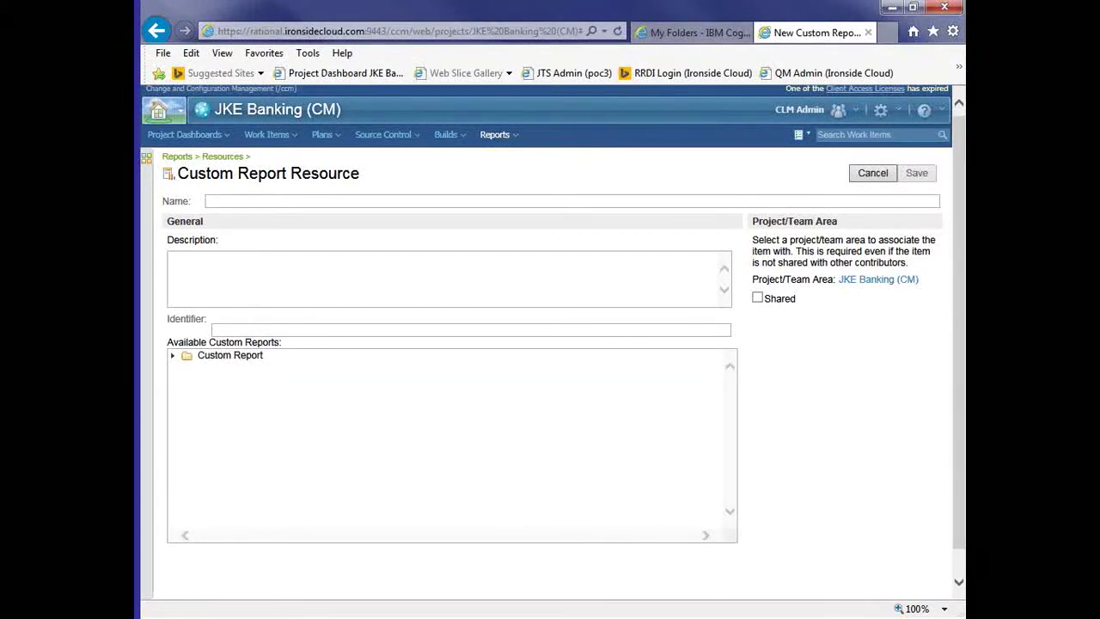
# Step: Select the Requirements with Test Cases (Prompt Page) report from My Folders, 2015 CLM Reporting Series, as the custom report
pyautogui.doubleClick(244, 362)
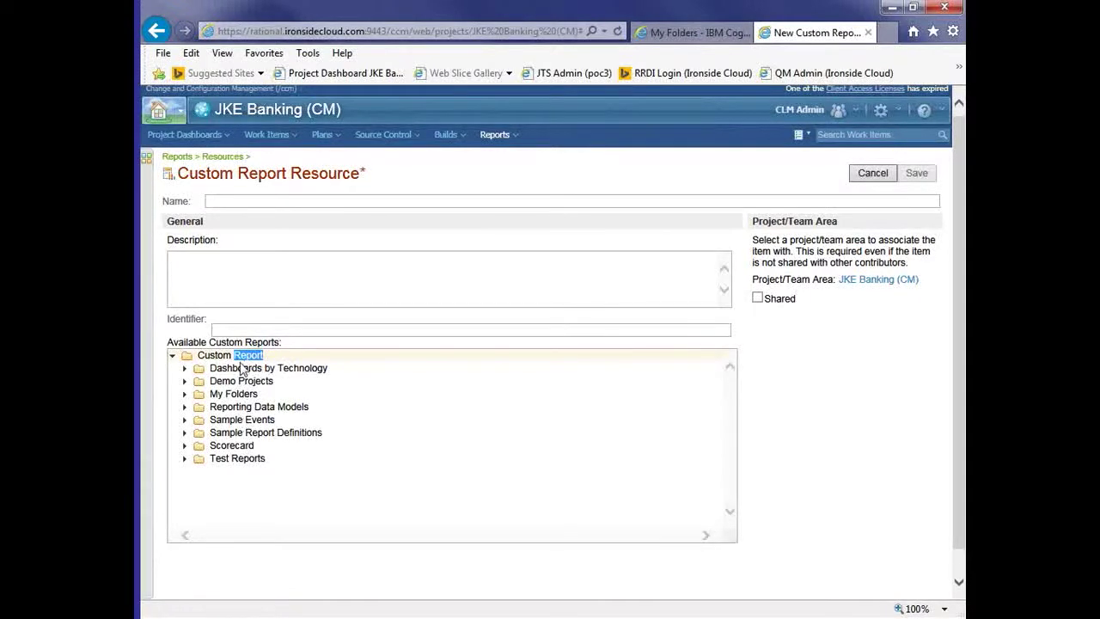
pyautogui.doubleClick(243, 394)
pyautogui.doubleClick(256, 407)
pyautogui.click(267, 433)
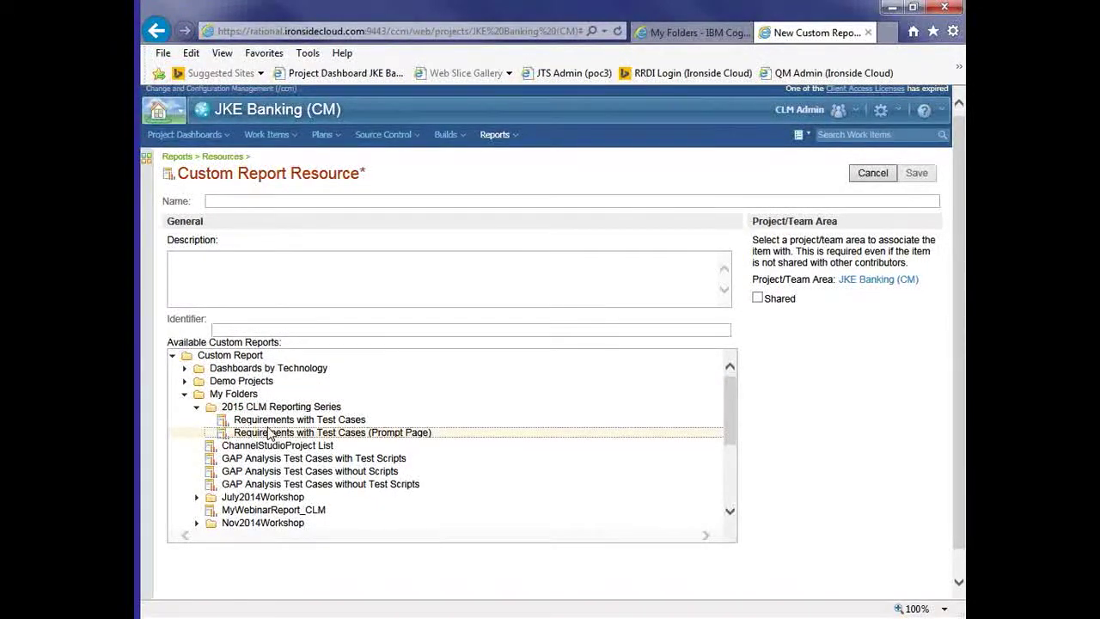
# Step: Name the custom report resource "Insight (Micro) requirements with Test Cases"
pyautogui.click(255, 202)
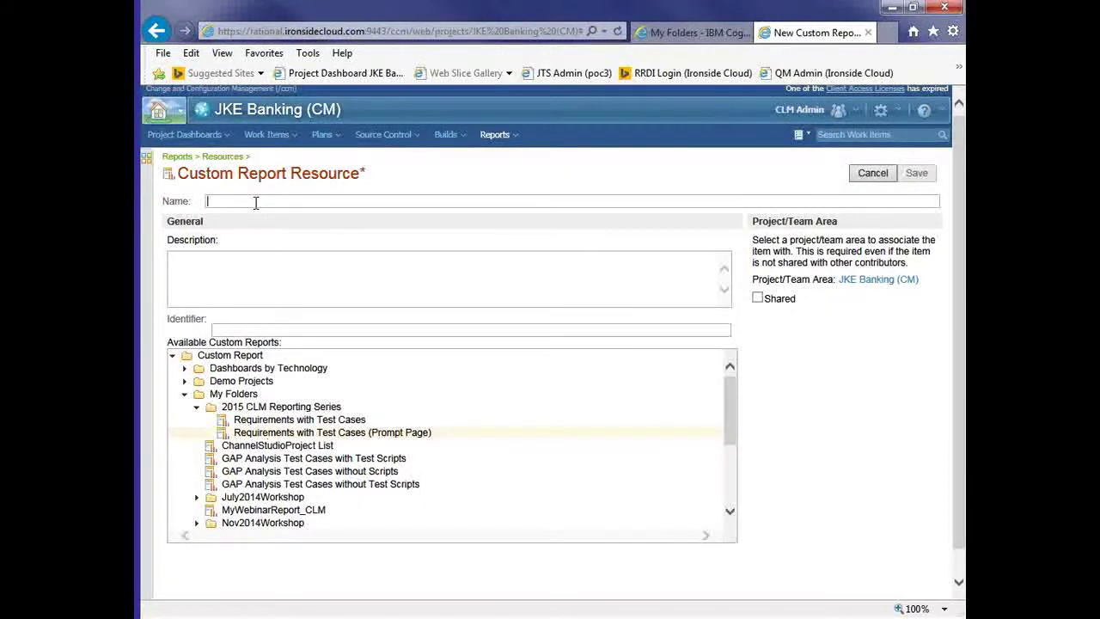
pyautogui.write('Insight requirem')
pyautogui.write('ent')
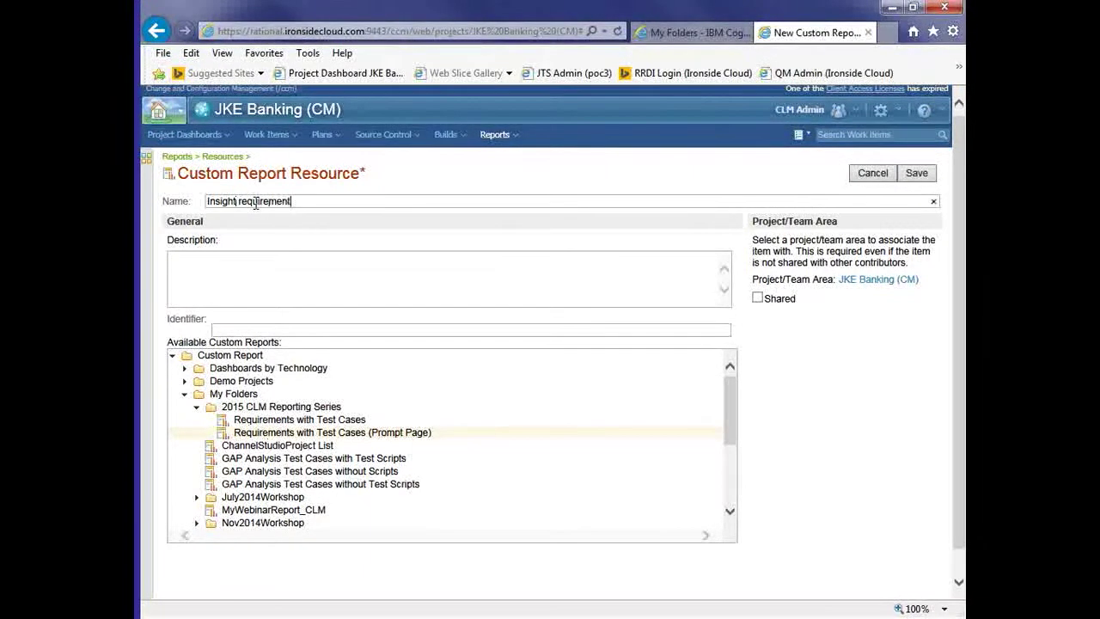
pyautogui.write('s with Test Cases')
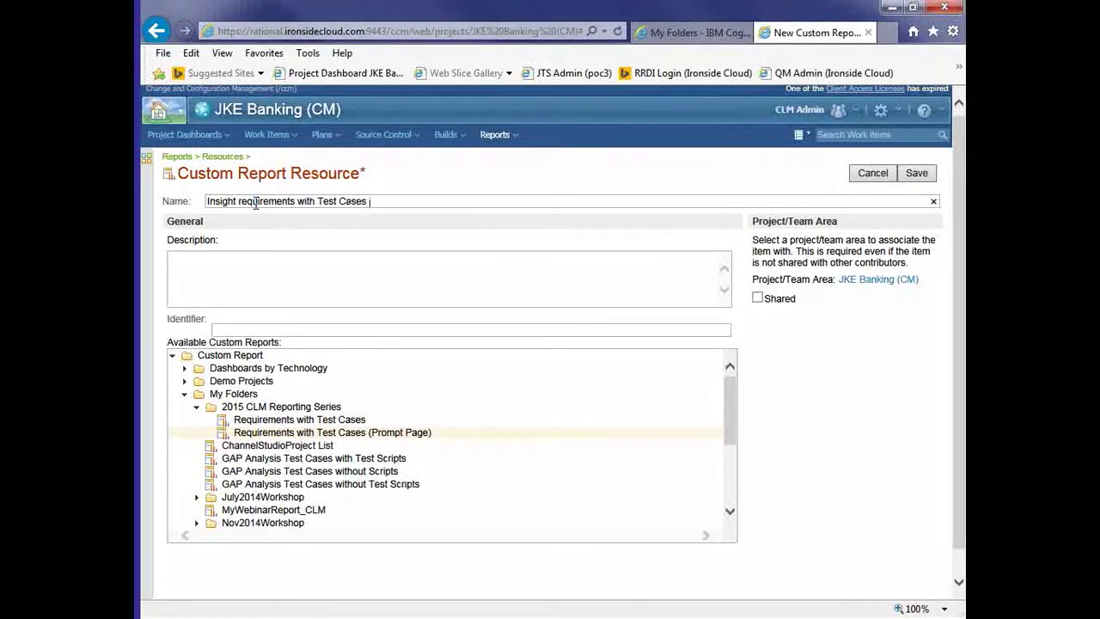
pyautogui.click(239, 201)
pyautogui.write('(Micro')
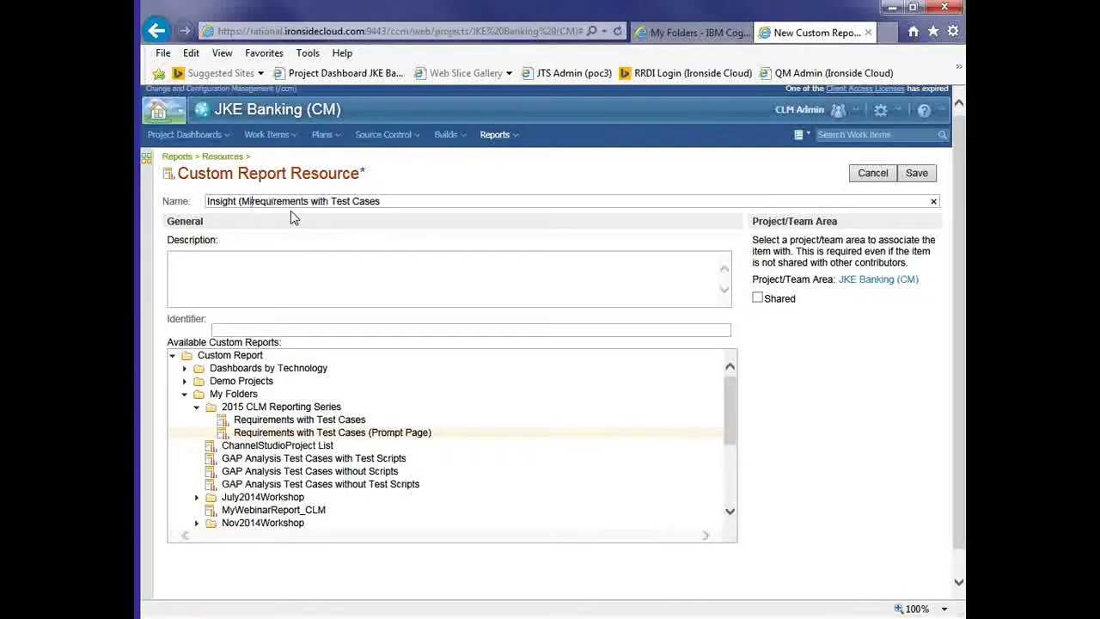
pyautogui.write(')')
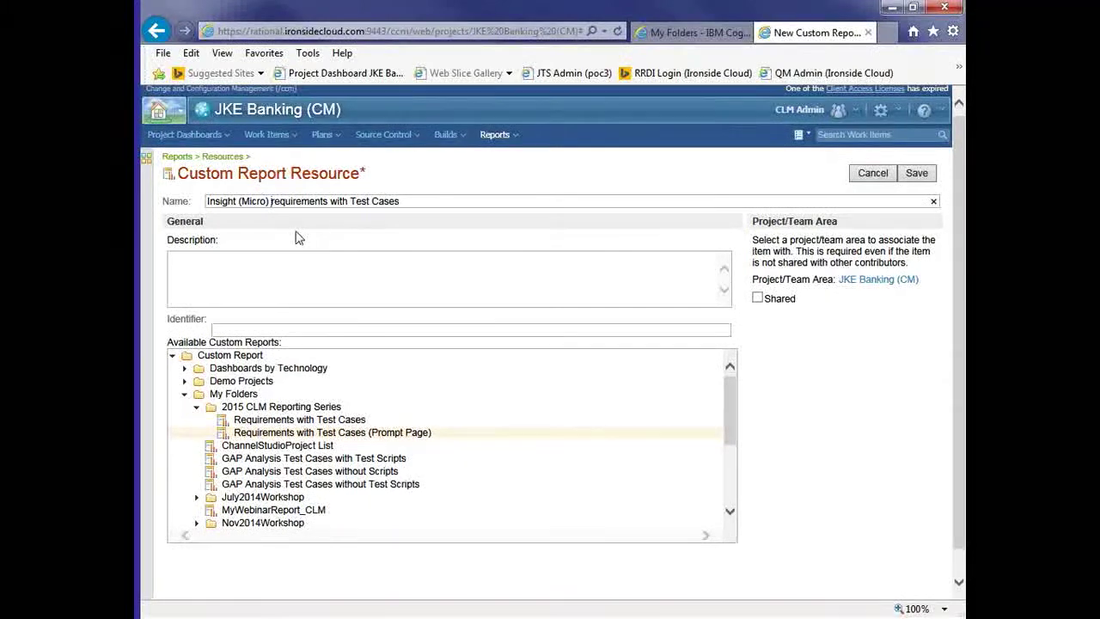
# Step: Set the identifier to "insight.micro.requirementsWithTestCases" and save the custom report resource
pyautogui.scroll(-1, 290, 300)
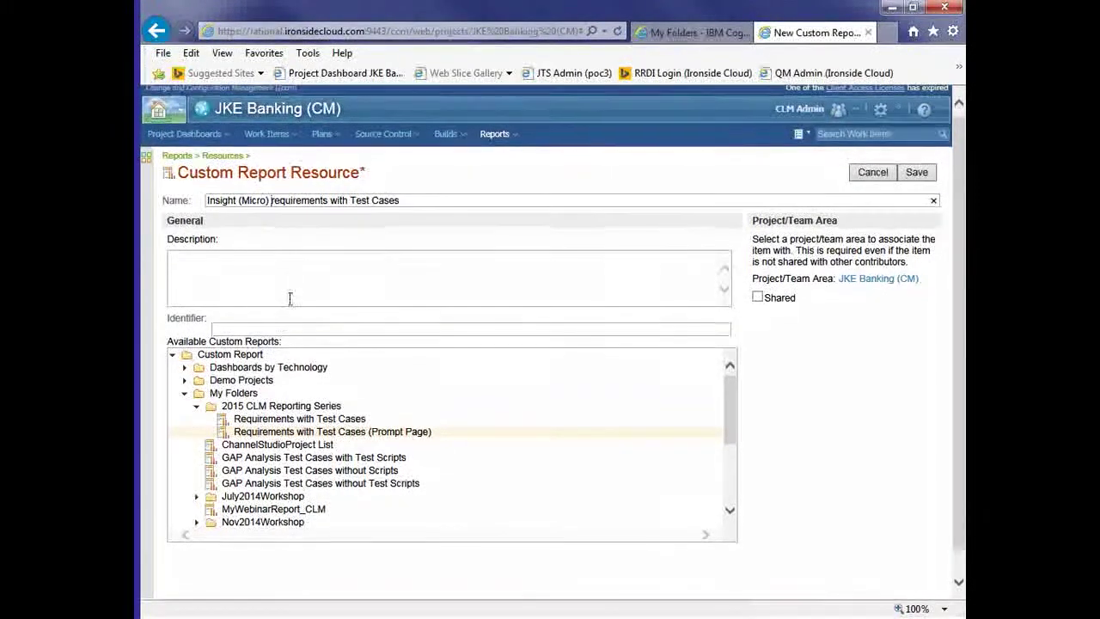
pyautogui.click(284, 329)
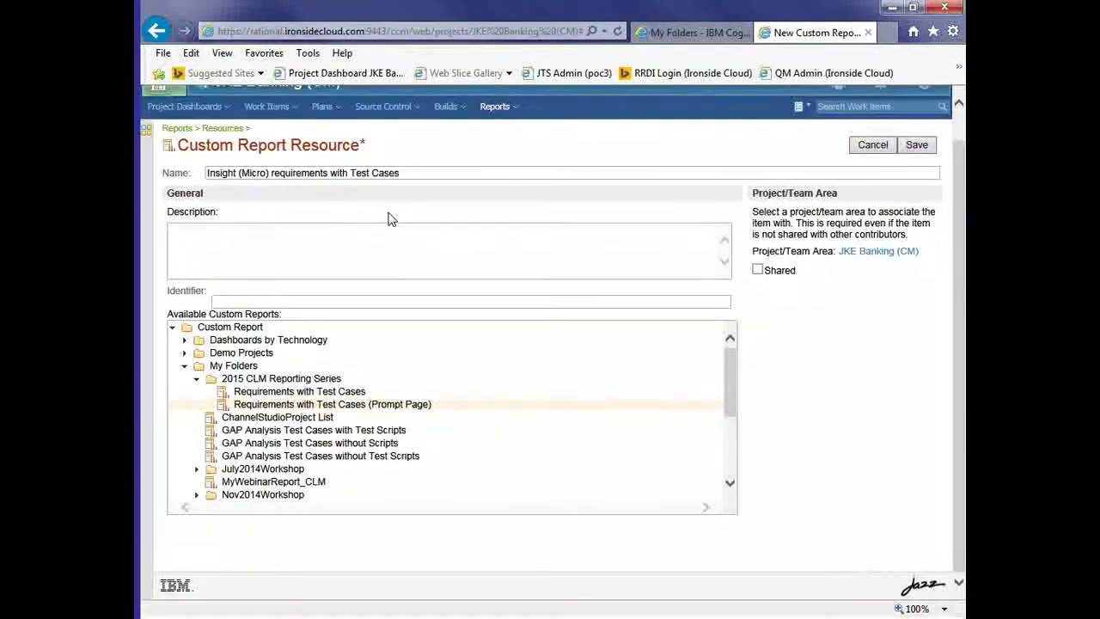
pyautogui.write('in')
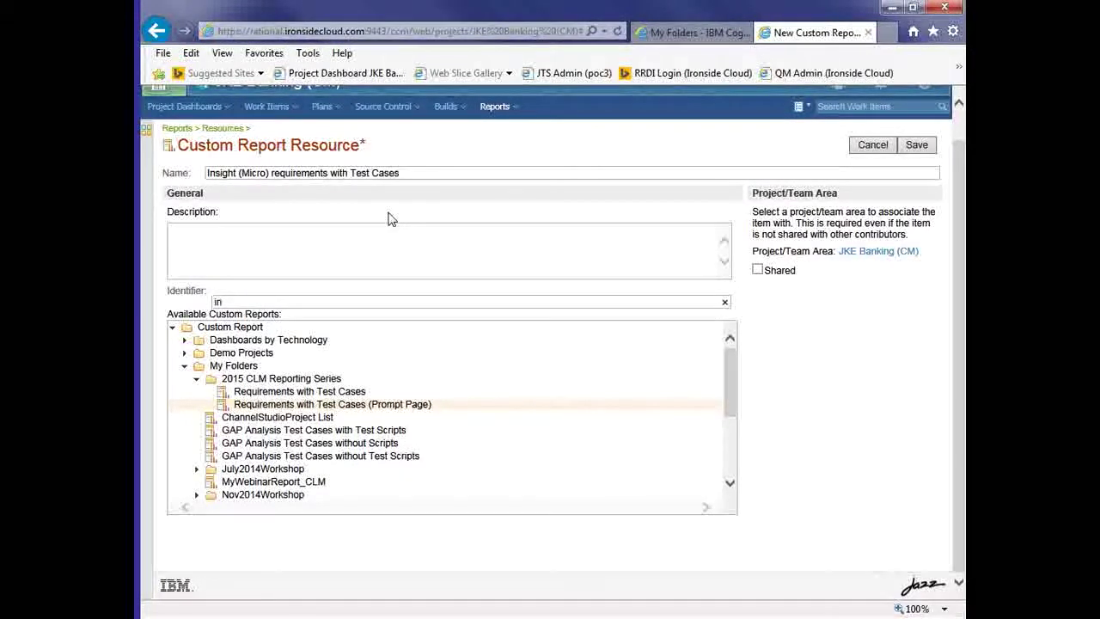
pyautogui.write('sight.micro.requirem')
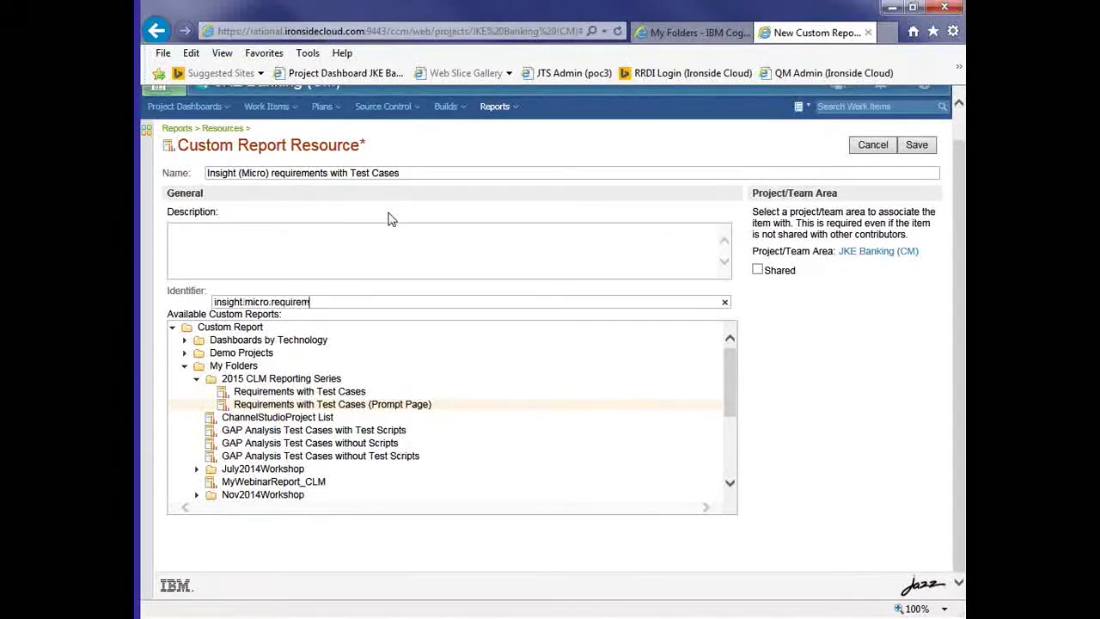
pyautogui.write('entsWithTestCases')
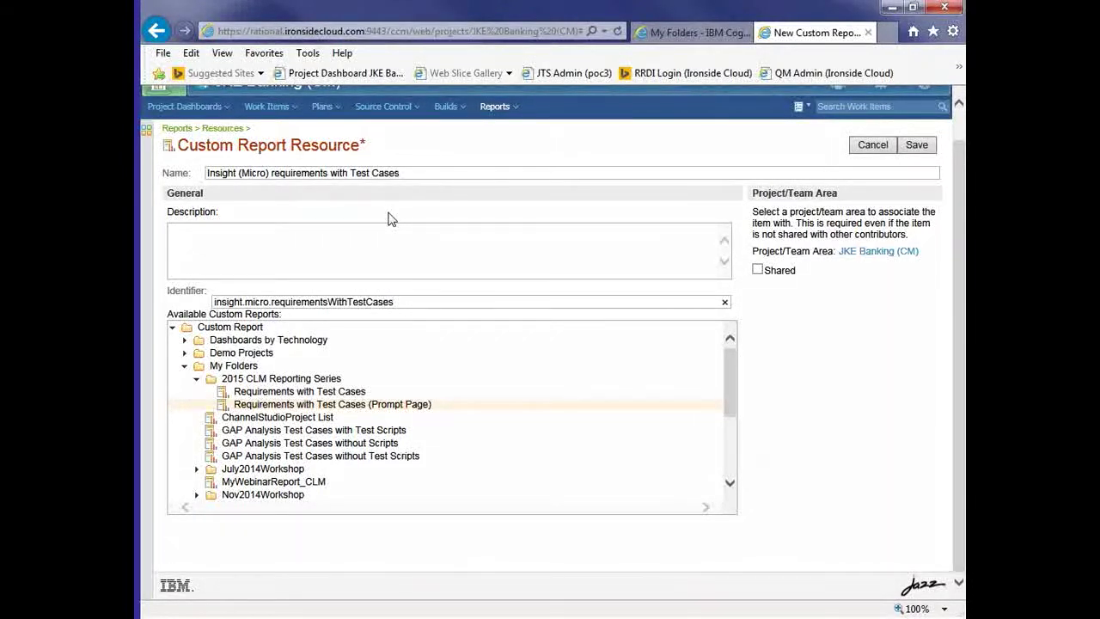
pyautogui.scroll(1, 370, 220)
pyautogui.scroll(2, 295, 302)
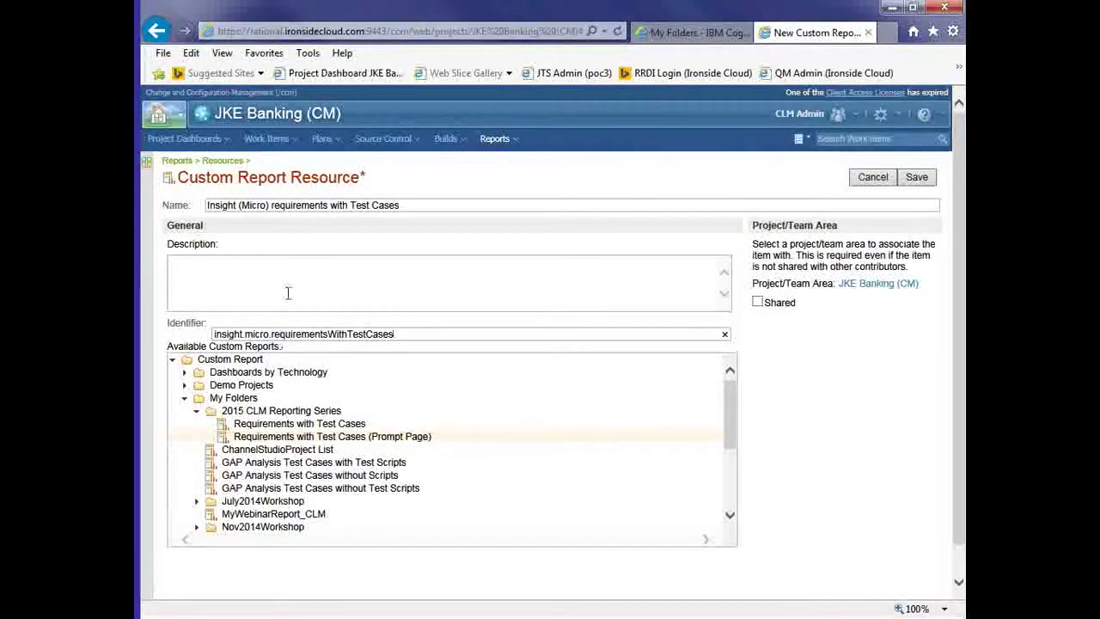
pyautogui.click(918, 179)
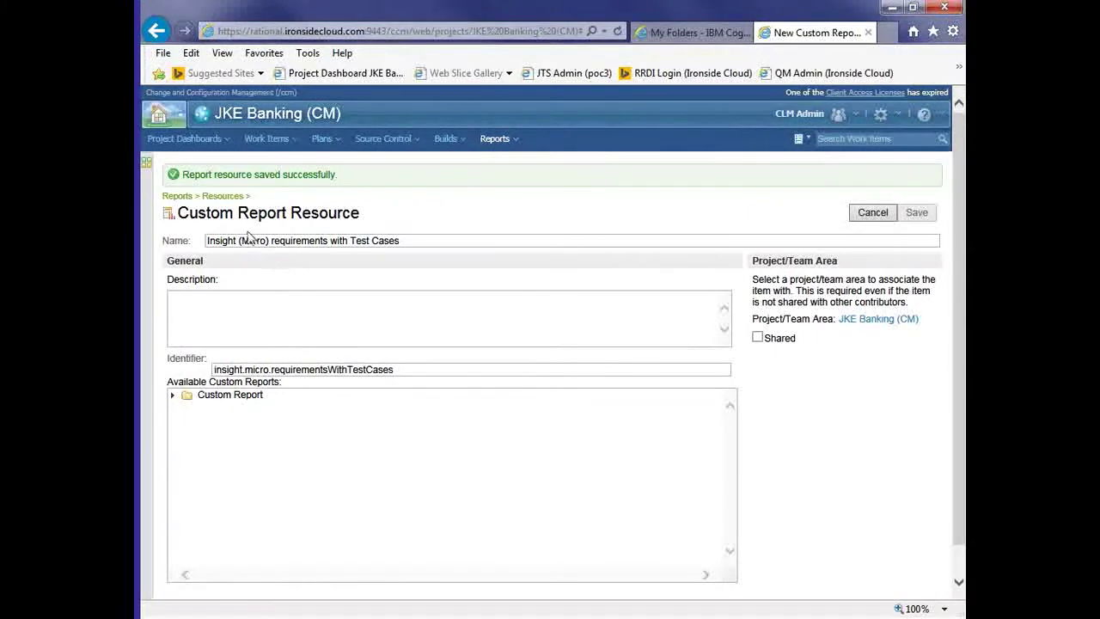
# Step: Open the RRDI / Insight page of the JKE Banking (CM) project dashboard and open the widget catalog for adding a widget
pyautogui.click(224, 141)
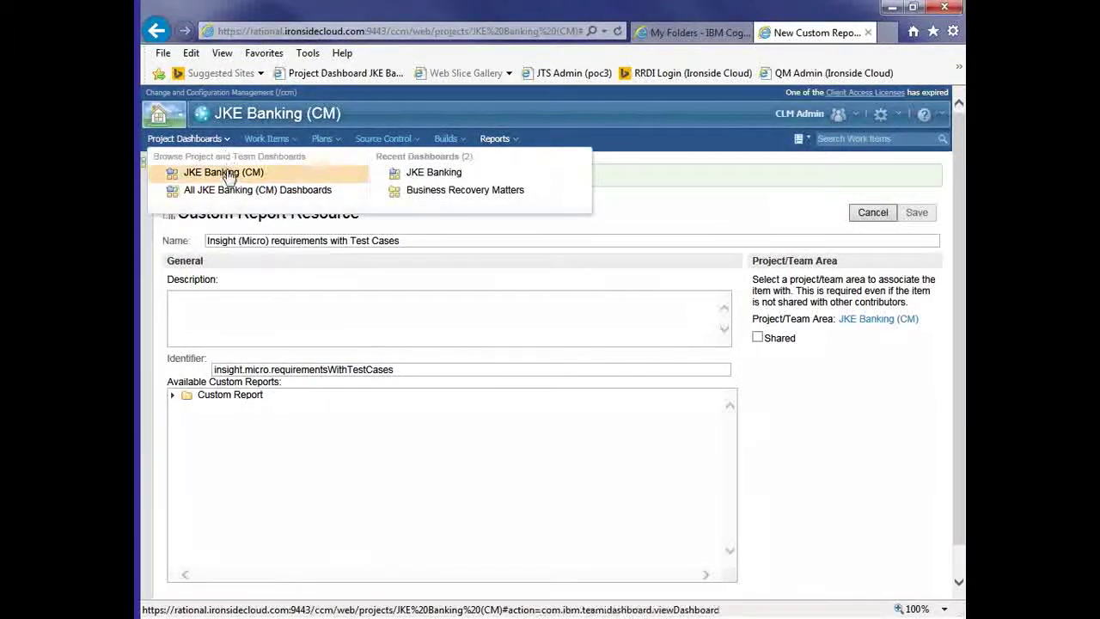
pyautogui.click(225, 174)
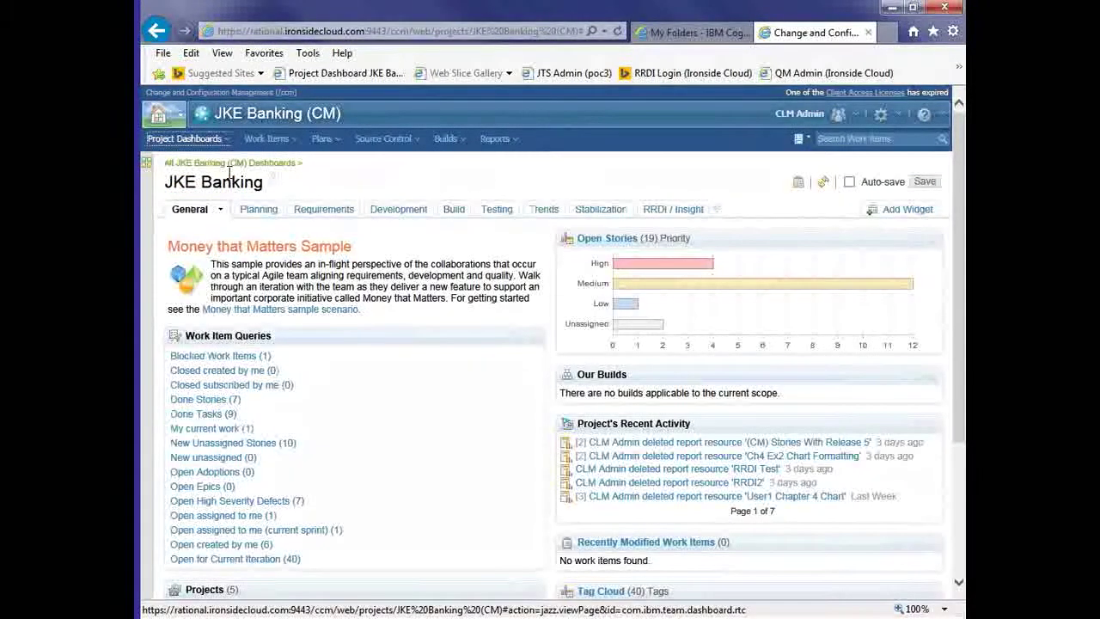
pyautogui.click(676, 214)
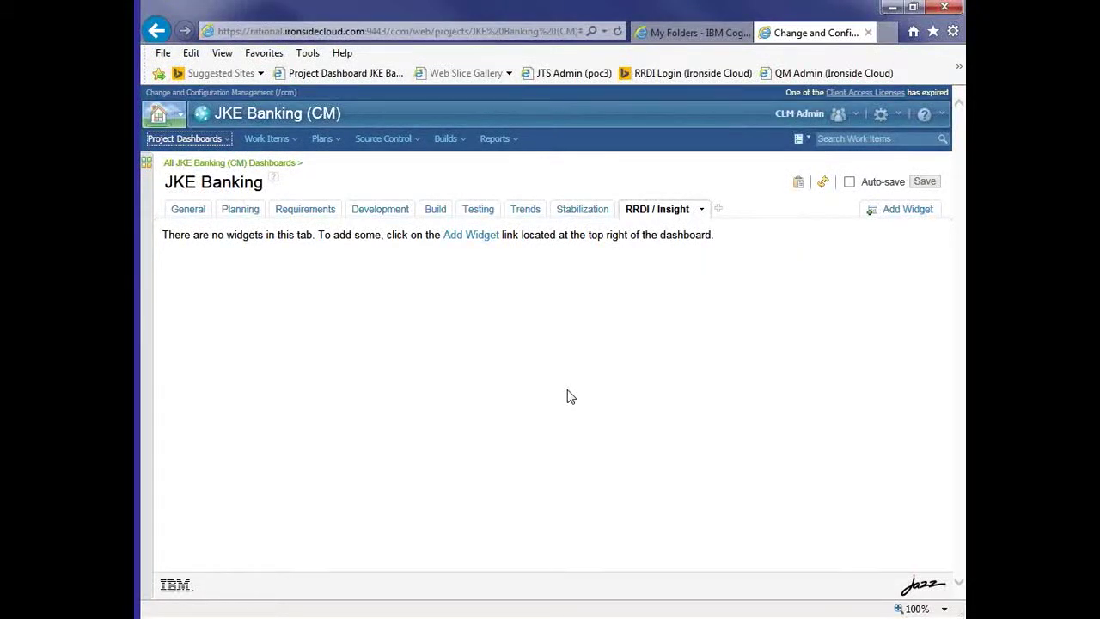
pyautogui.click(475, 235)
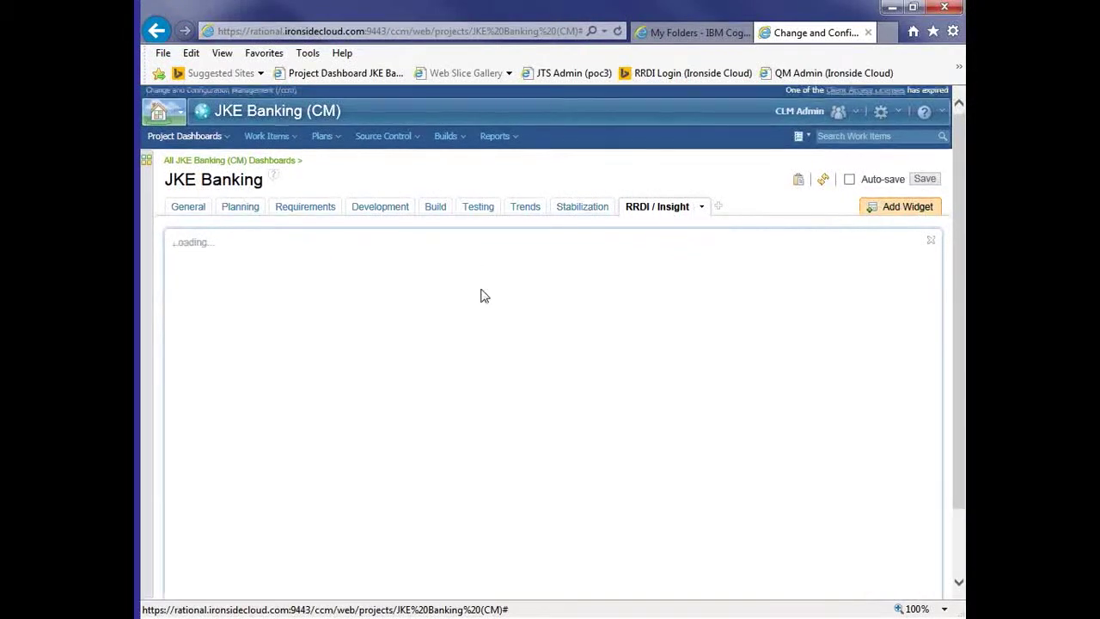
pyautogui.scroll(-2, 481, 295)
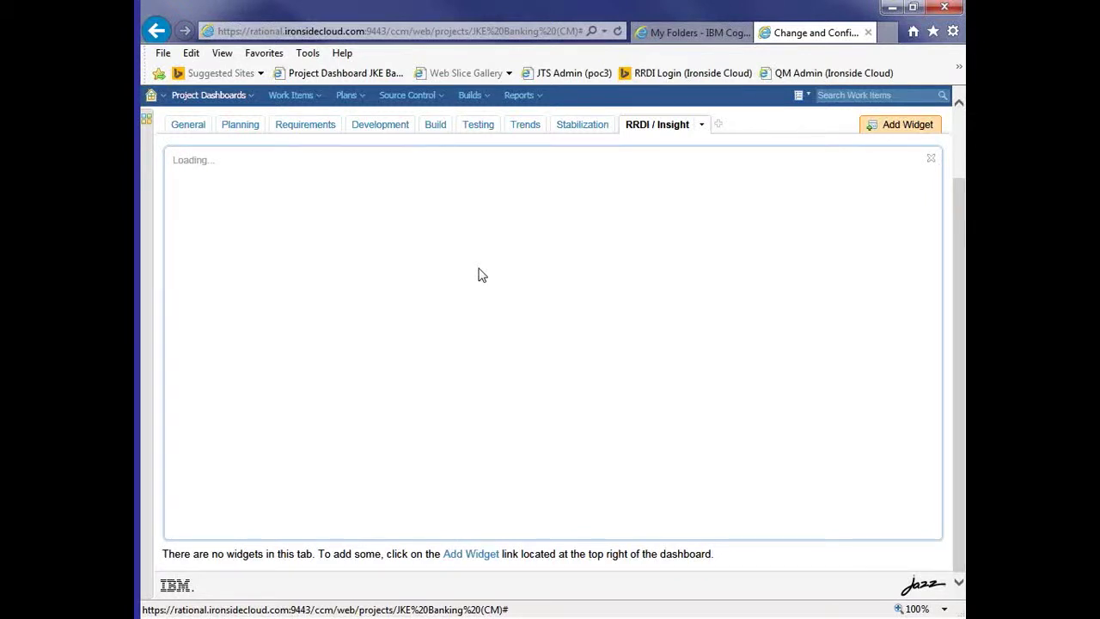
pyautogui.click(660, 38)
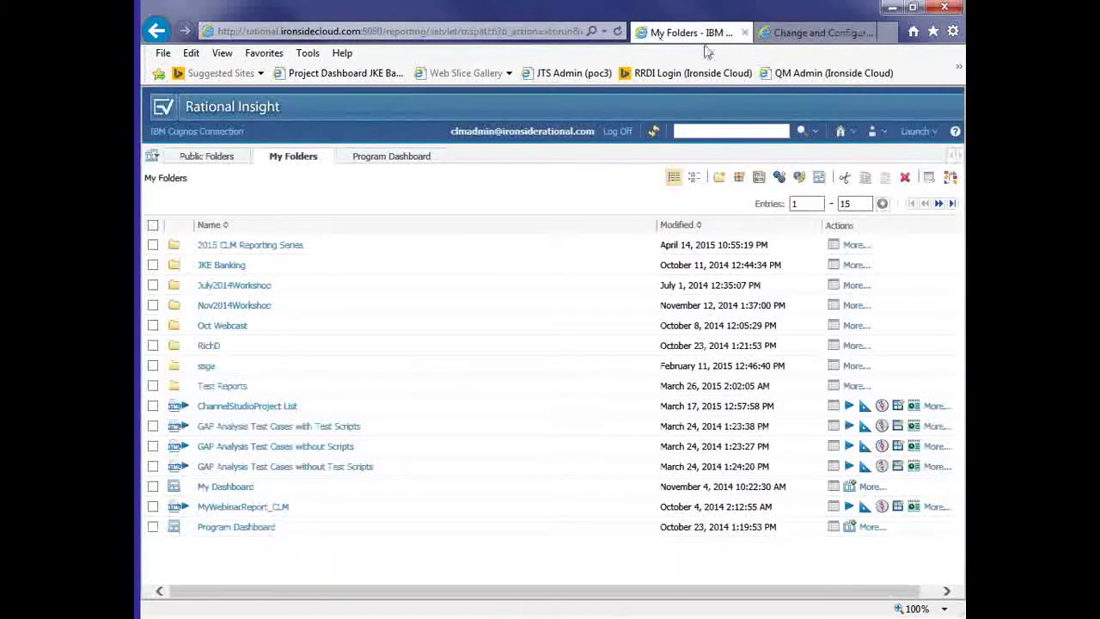
pyautogui.click(787, 36)
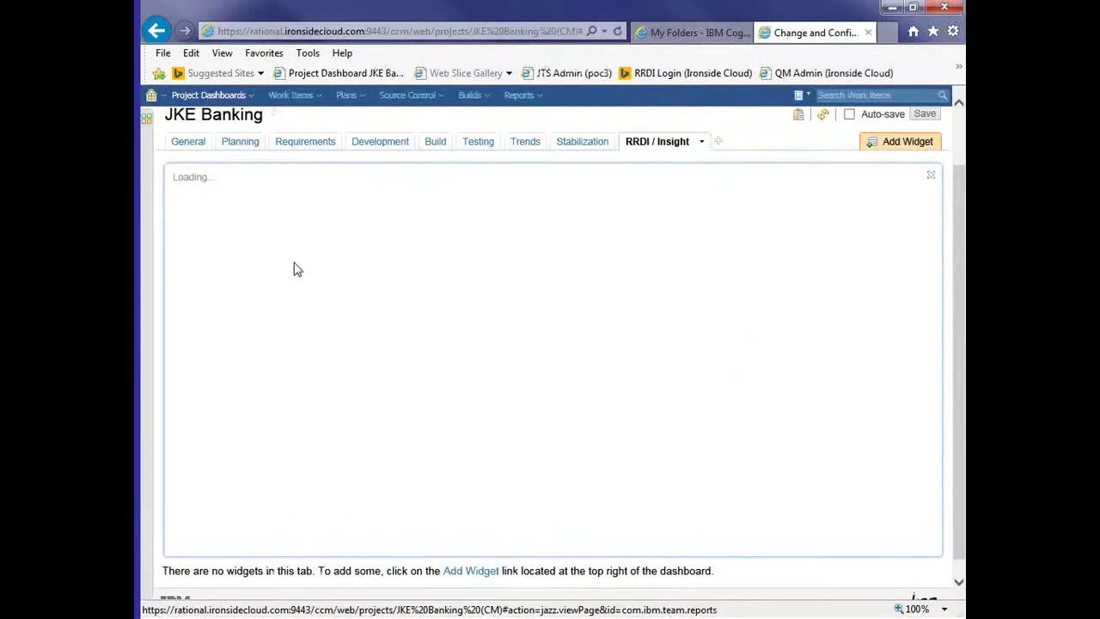
pyautogui.scroll(-1, 369, 424)
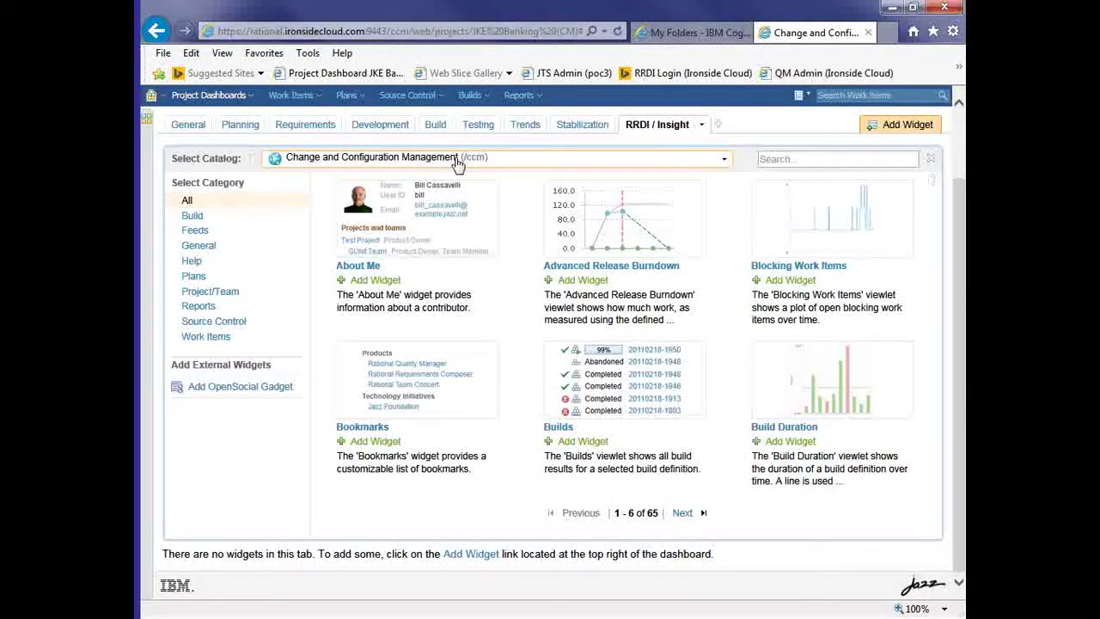
# Step: Add the Report widget from the Reports category of the Change and Configuration Management catalog to the dashboard, and close the catalog
pyautogui.click(499, 168)
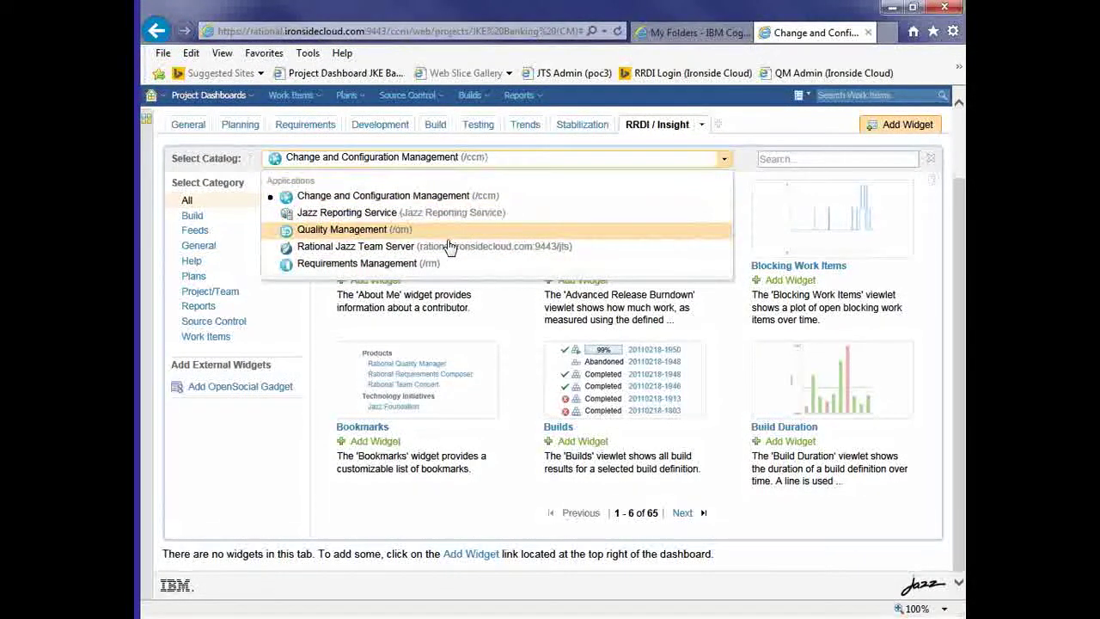
pyautogui.click(368, 197)
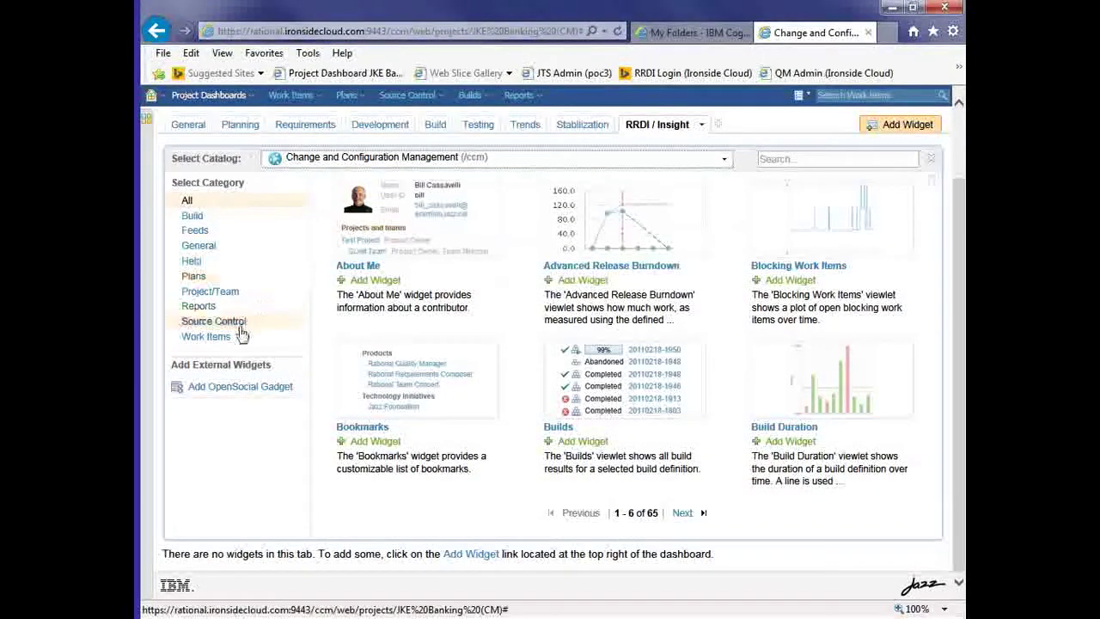
pyautogui.click(198, 308)
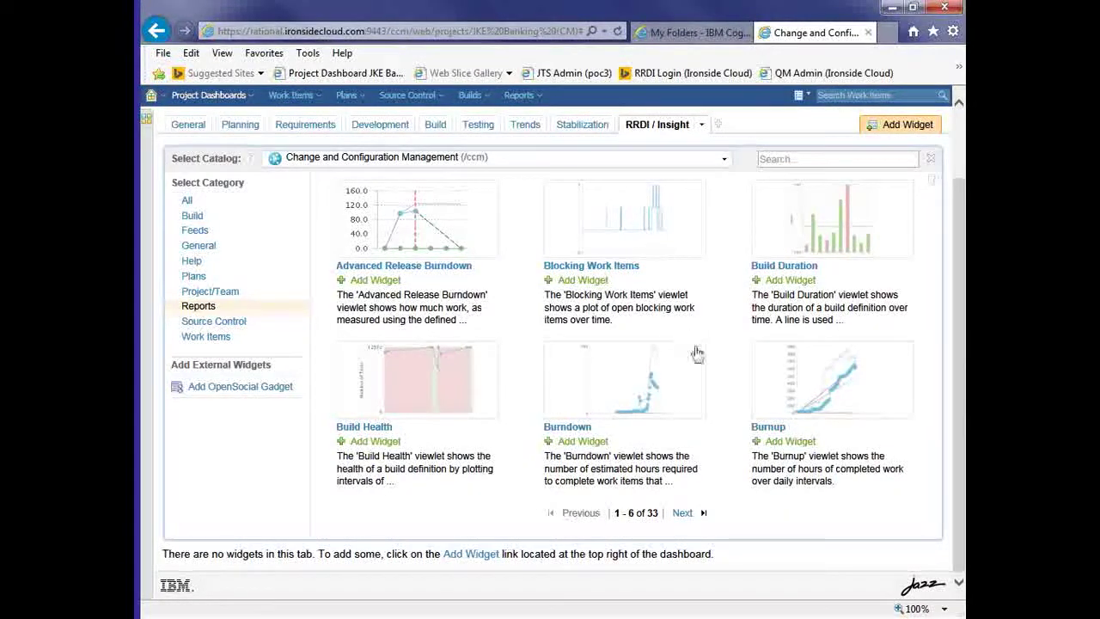
pyautogui.click(682, 515)
pyautogui.click(682, 515)
pyautogui.click(685, 513)
pyautogui.click(684, 514)
pyautogui.click(685, 514)
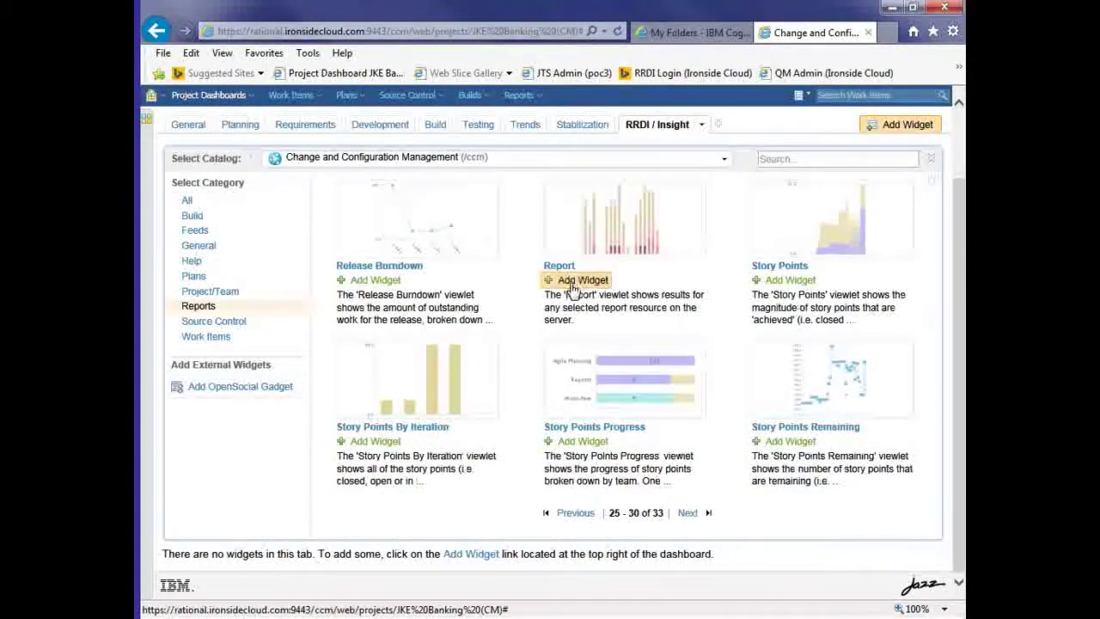
pyautogui.click(576, 281)
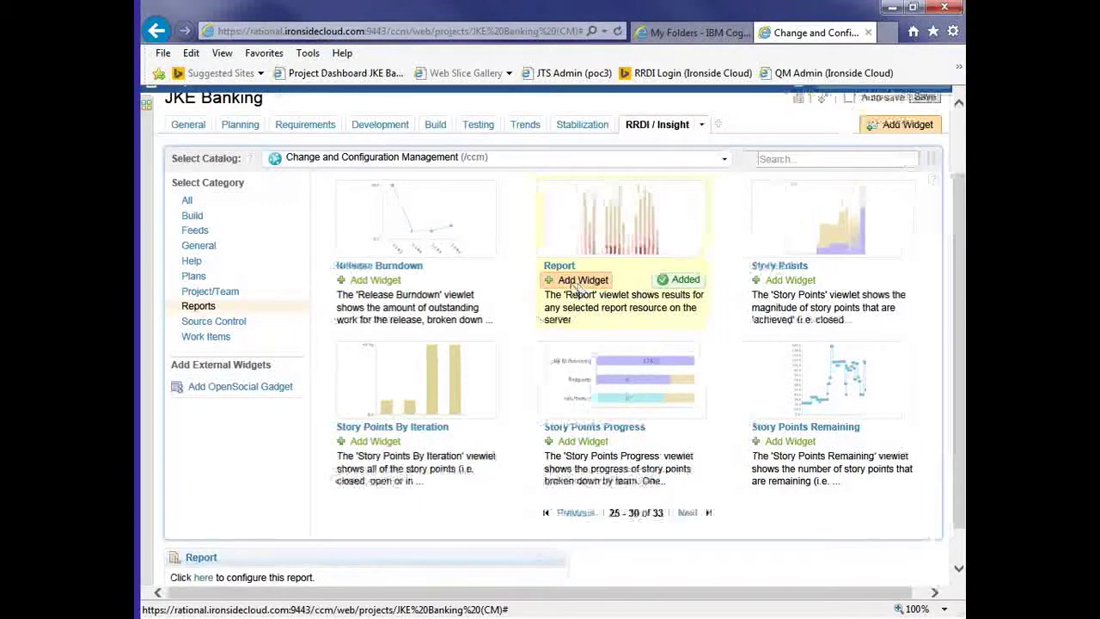
pyautogui.scroll(1, 957, 143)
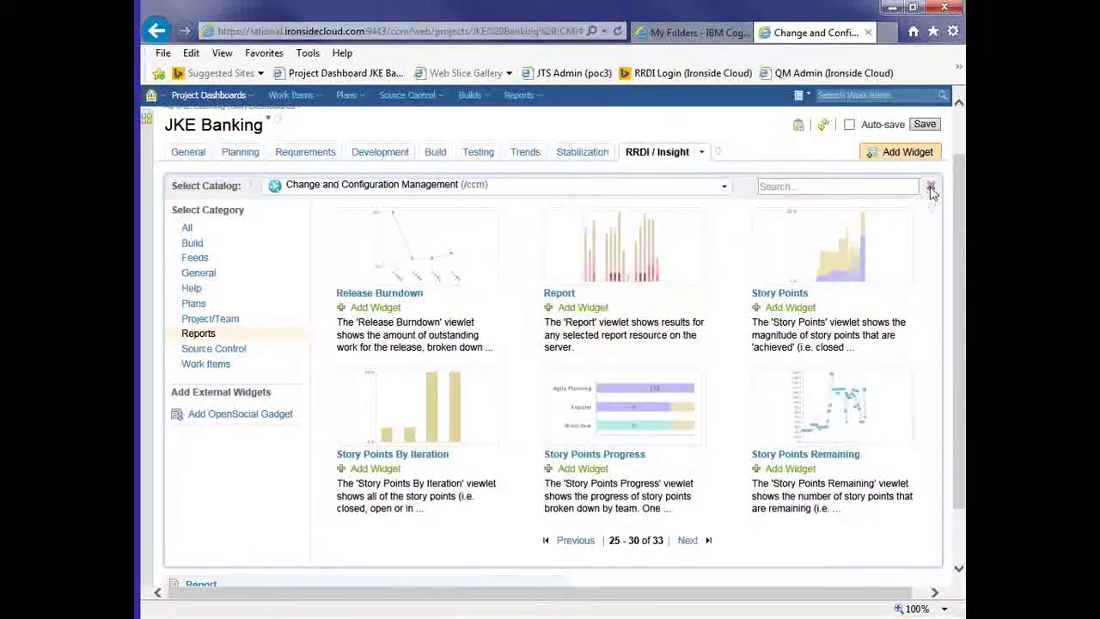
pyautogui.click(931, 187)
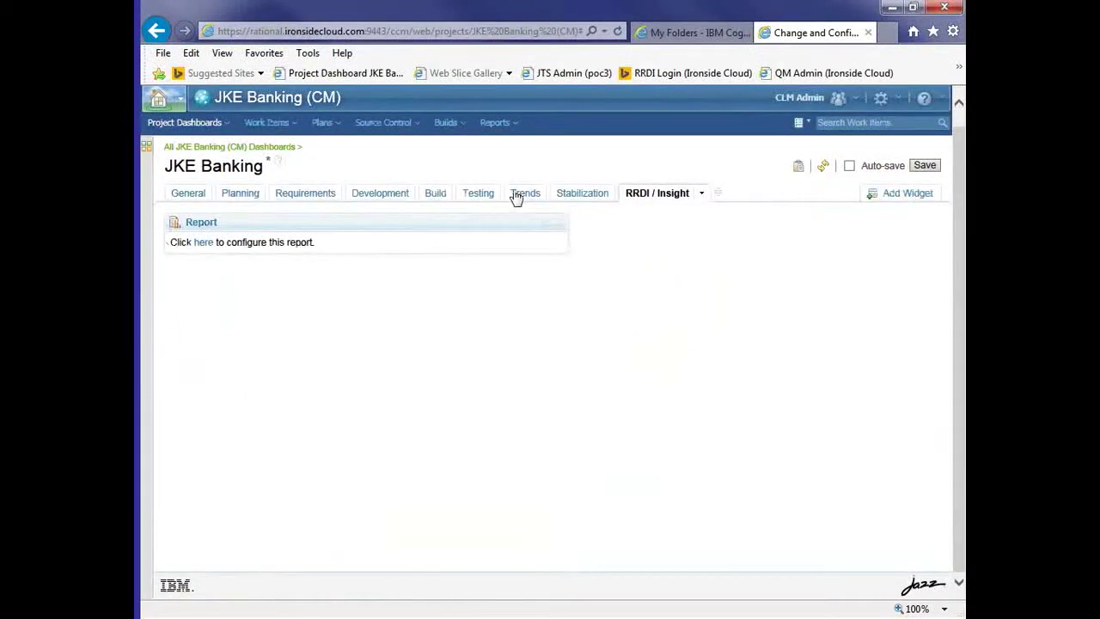
# Step: Configure the new Report widget to show the "Insight (Micro) requirements with Test Cases" report, and dismiss the browser notification
pyautogui.click(205, 249)
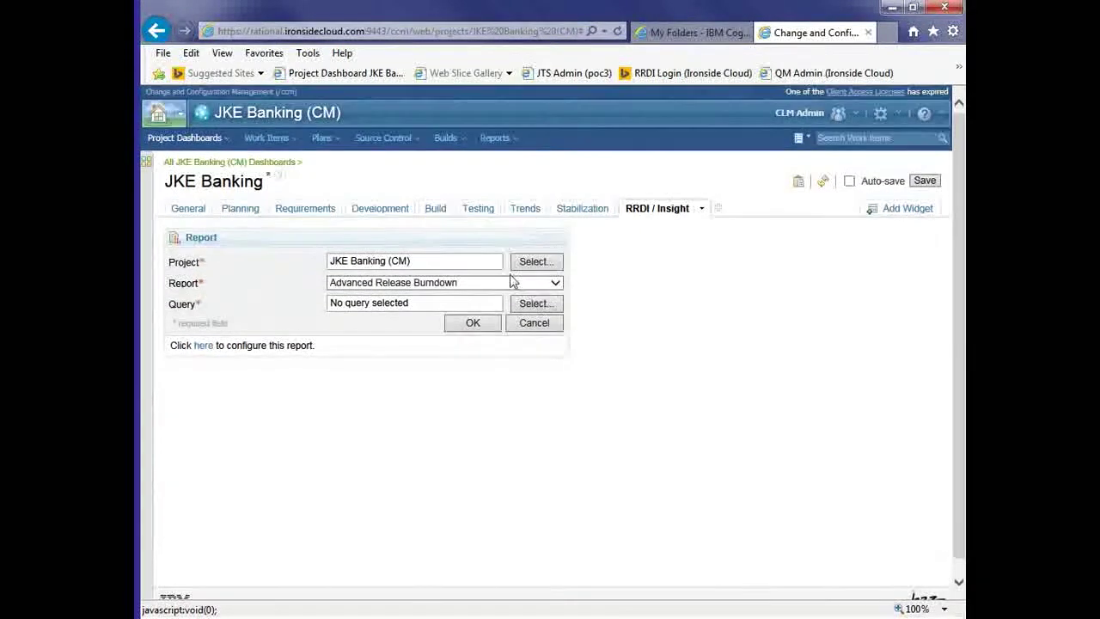
pyautogui.click(554, 283)
pyautogui.scroll(-3, 540, 299)
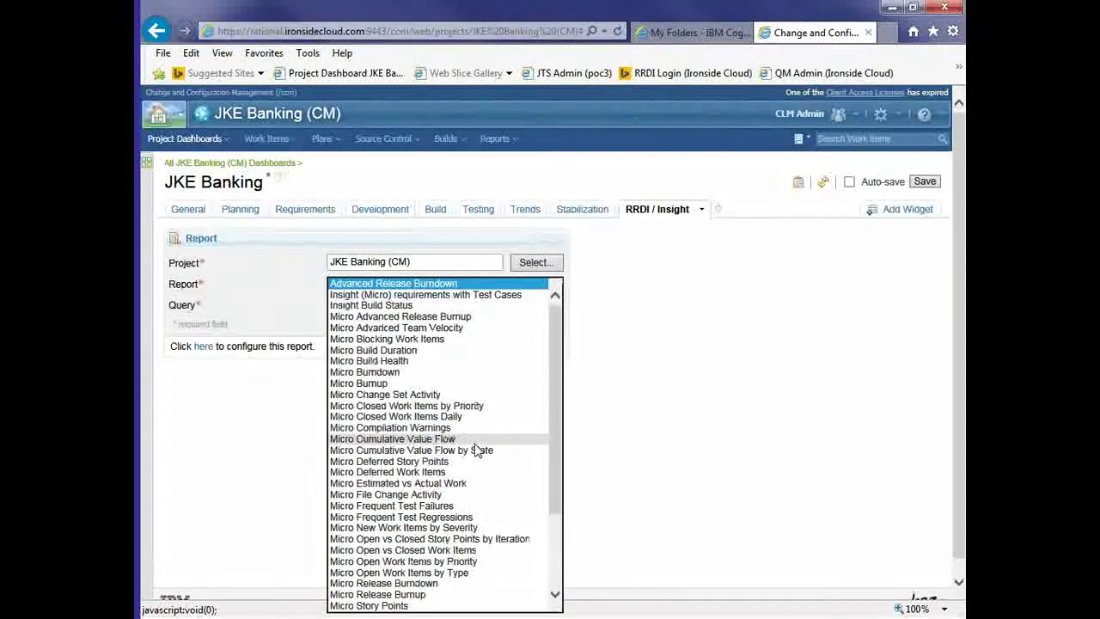
pyautogui.click(421, 296)
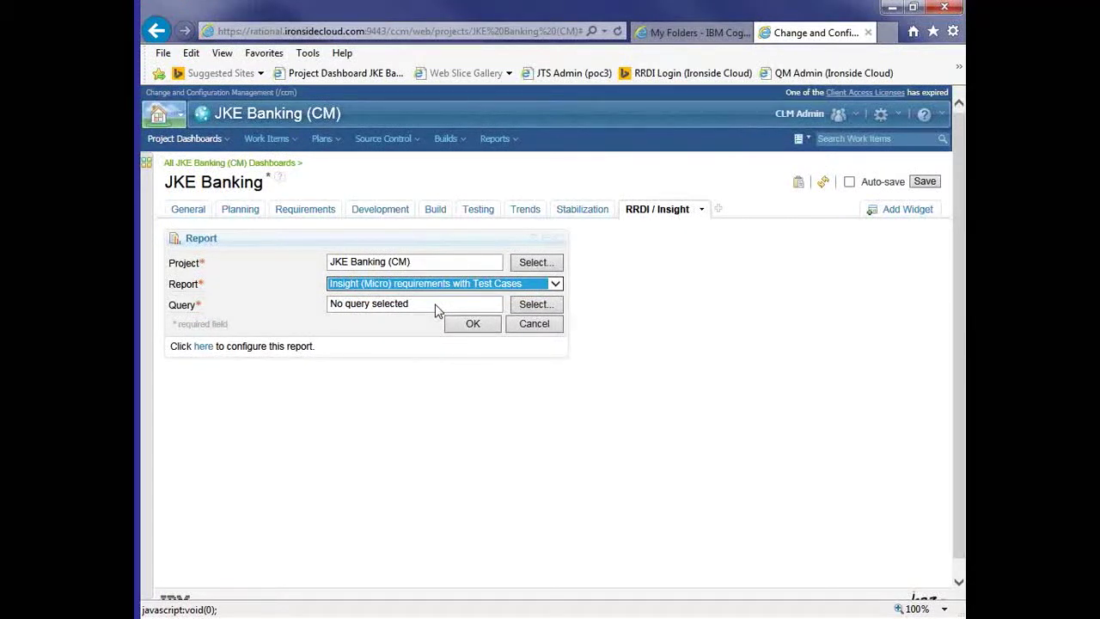
pyautogui.scroll(-1, 464, 316)
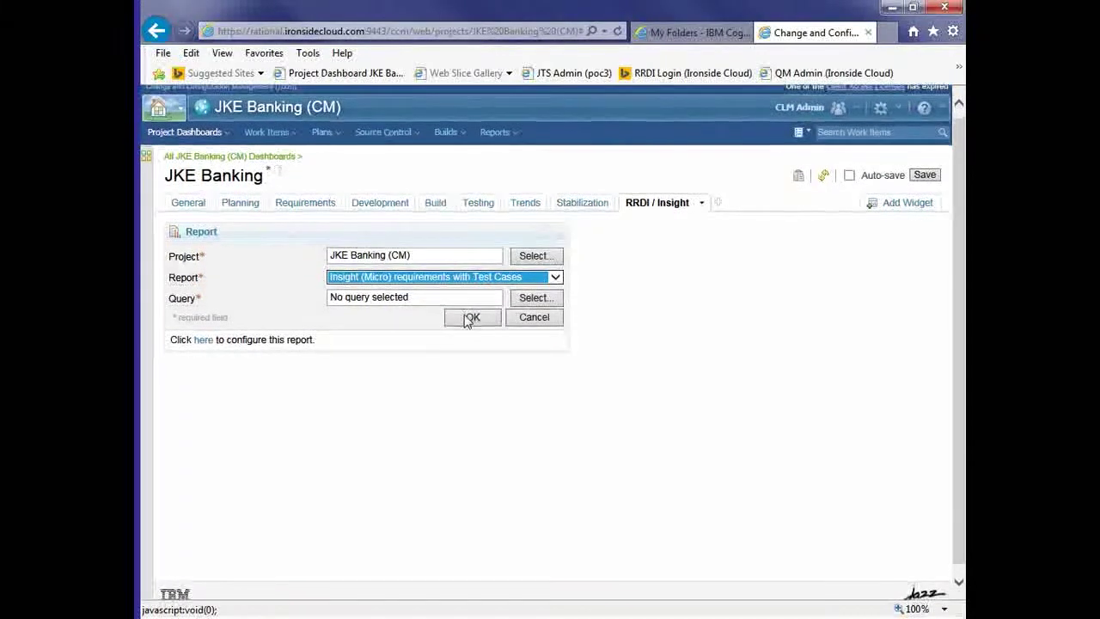
pyautogui.click(469, 312)
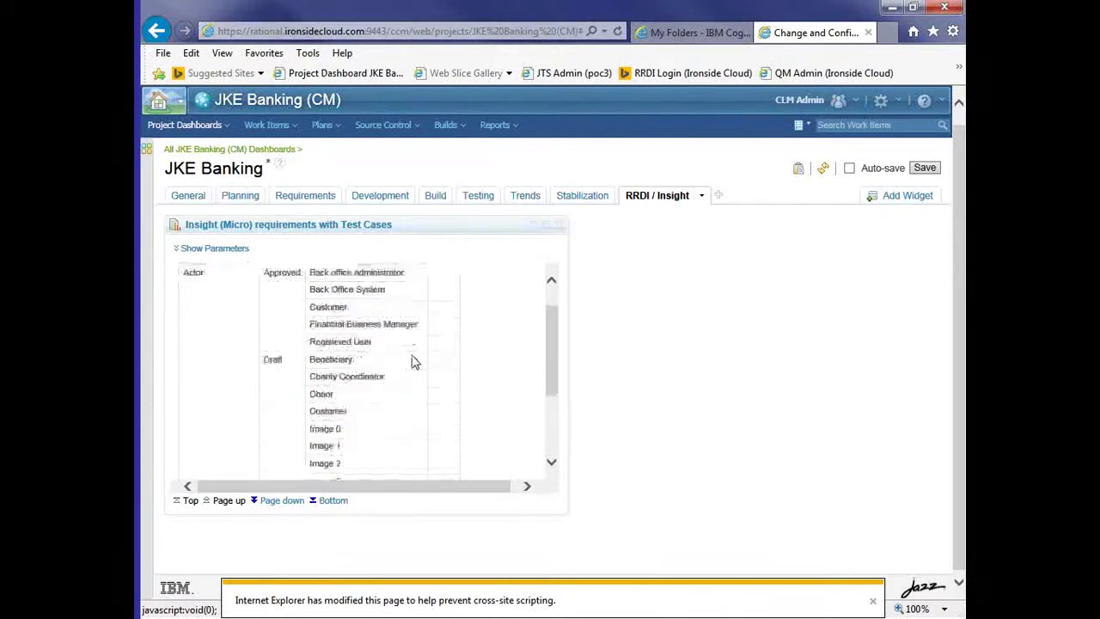
pyautogui.scroll(-3, 412, 361)
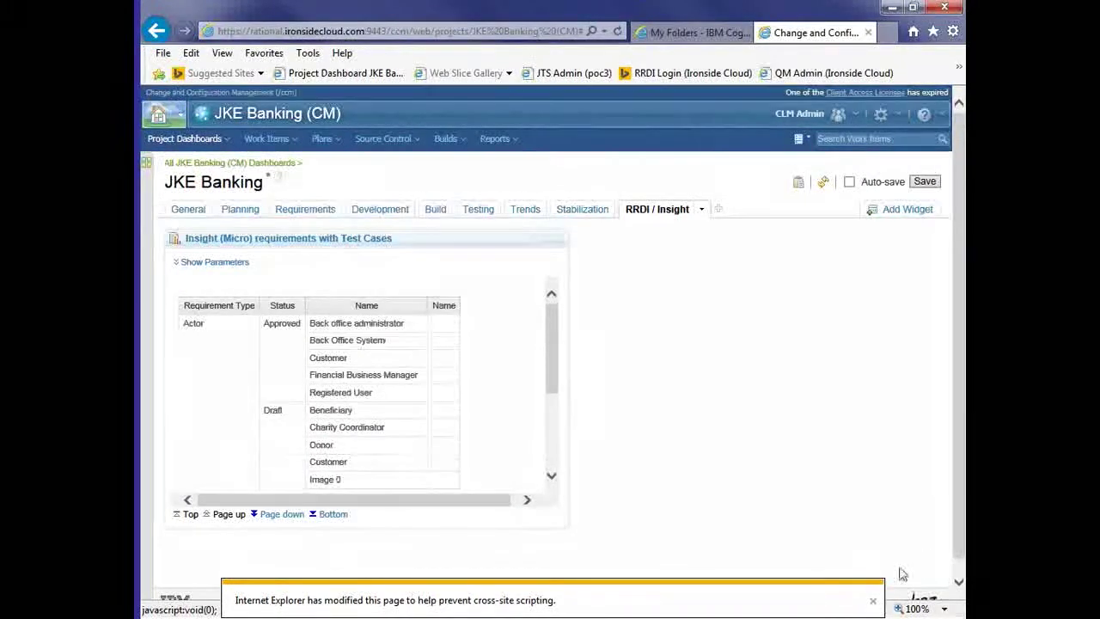
pyautogui.click(872, 600)
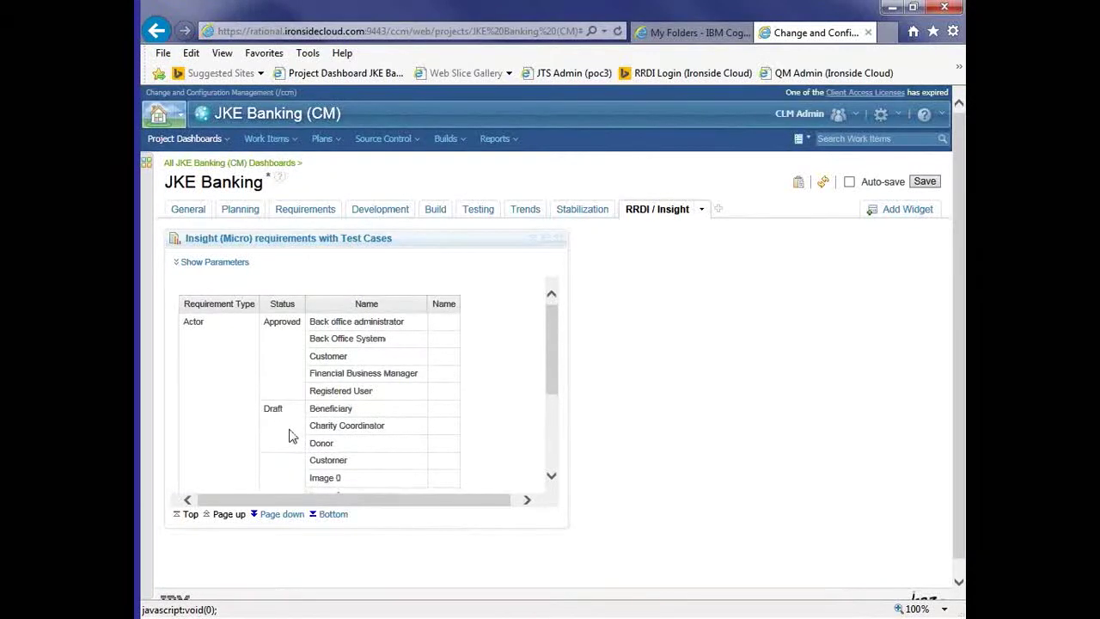
# Step: Look through the requirements listed in the report widget and open the widget's settings
pyautogui.scroll(-1, 290, 435)
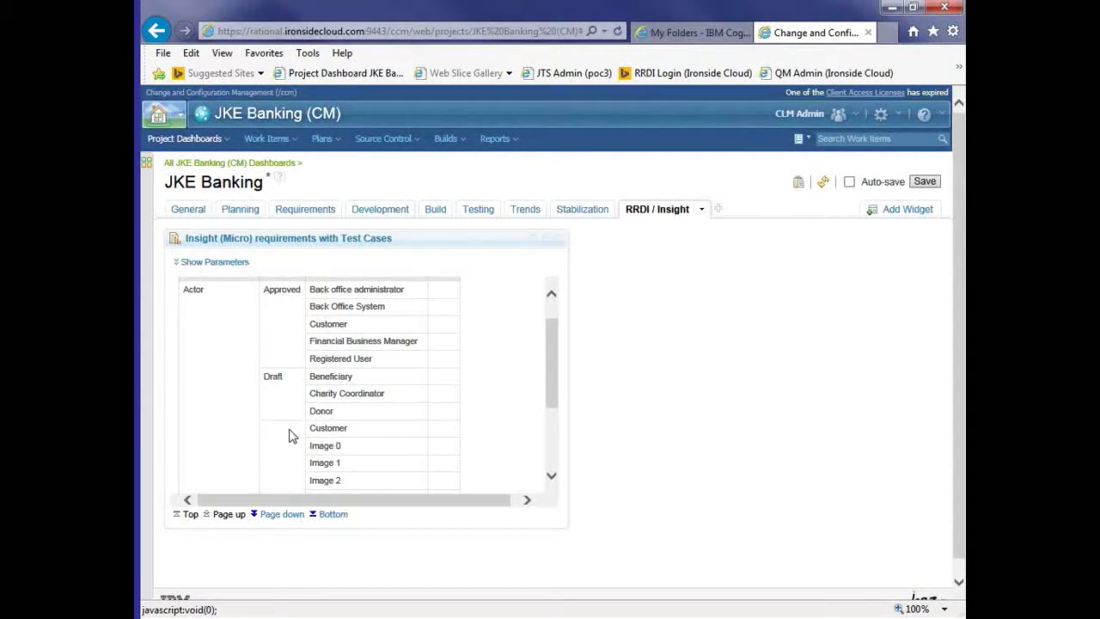
pyautogui.scroll(-4, 290, 436)
pyautogui.scroll(6, 291, 436)
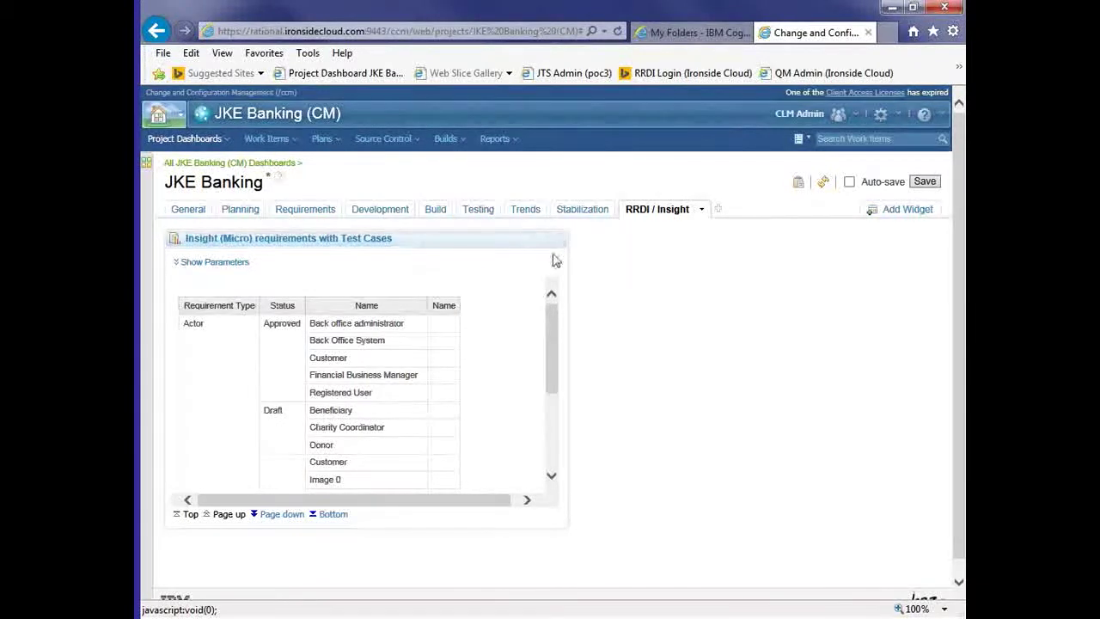
pyautogui.moveTo(529, 243)
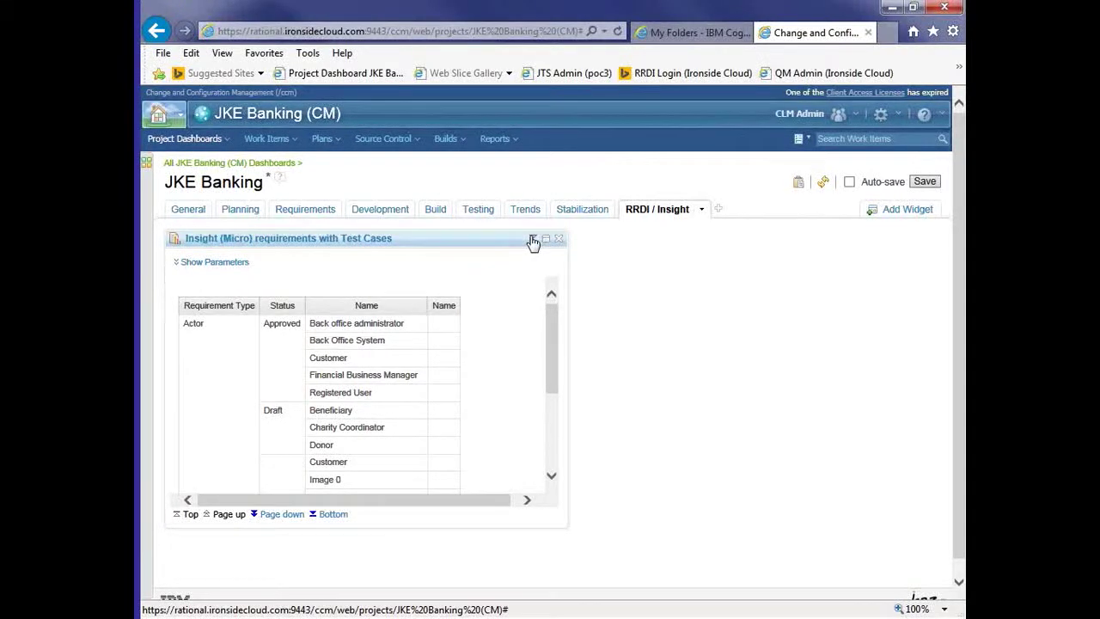
pyautogui.click(533, 240)
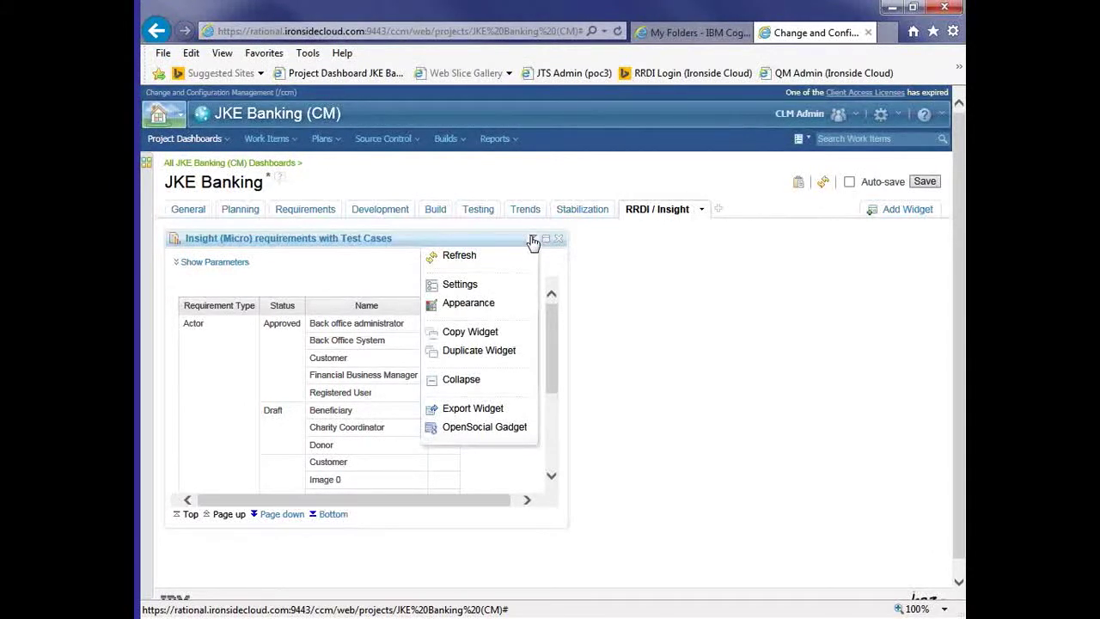
pyautogui.click(460, 285)
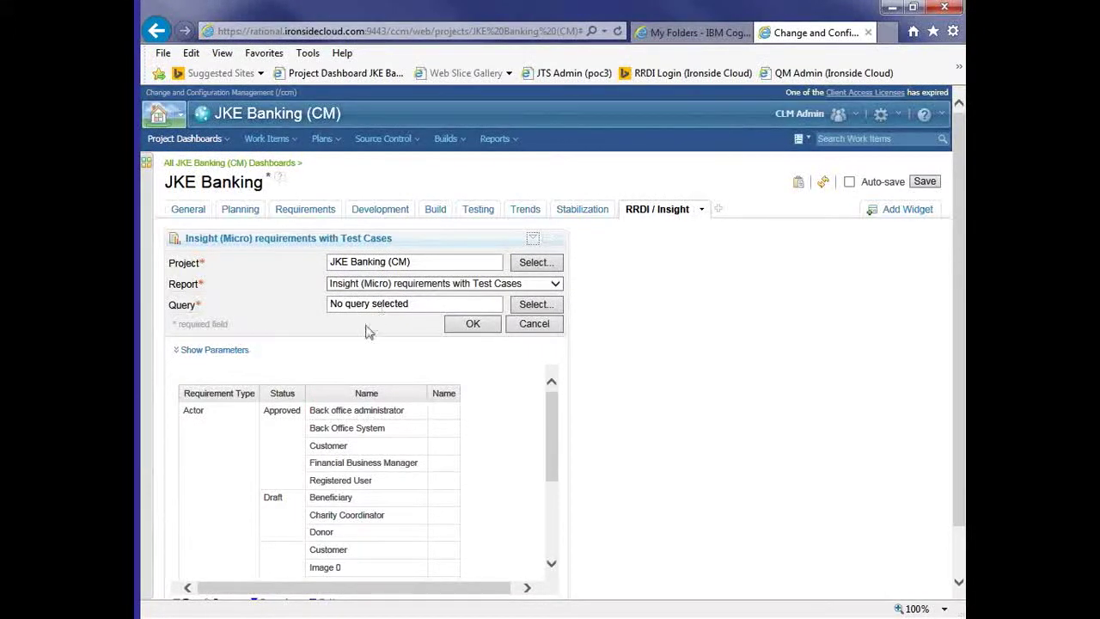
pyautogui.click(536, 306)
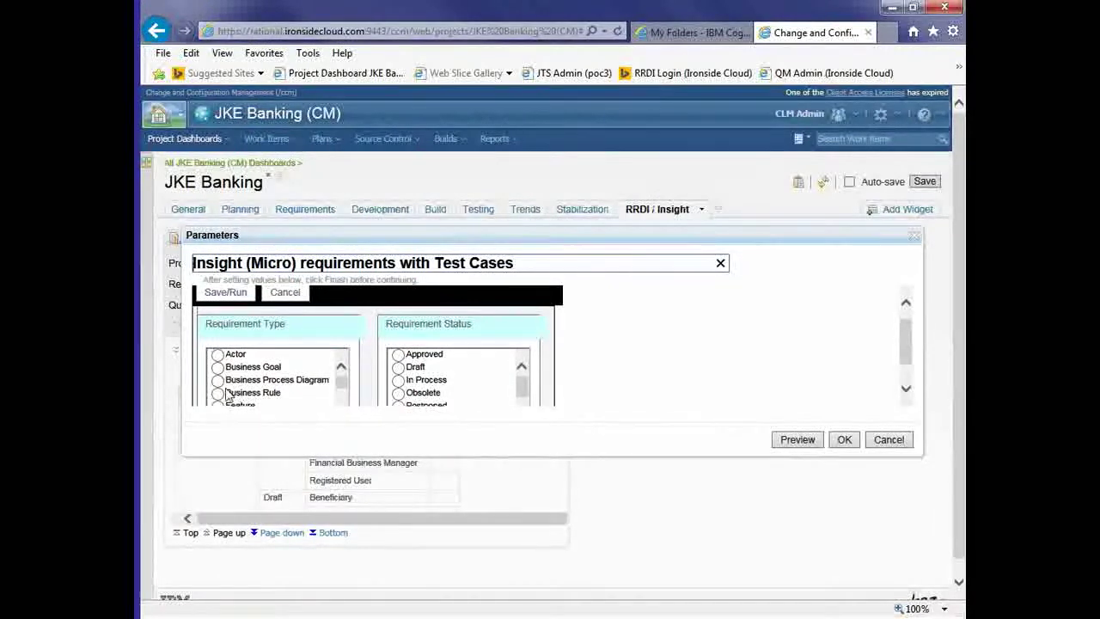
pyautogui.click(225, 382)
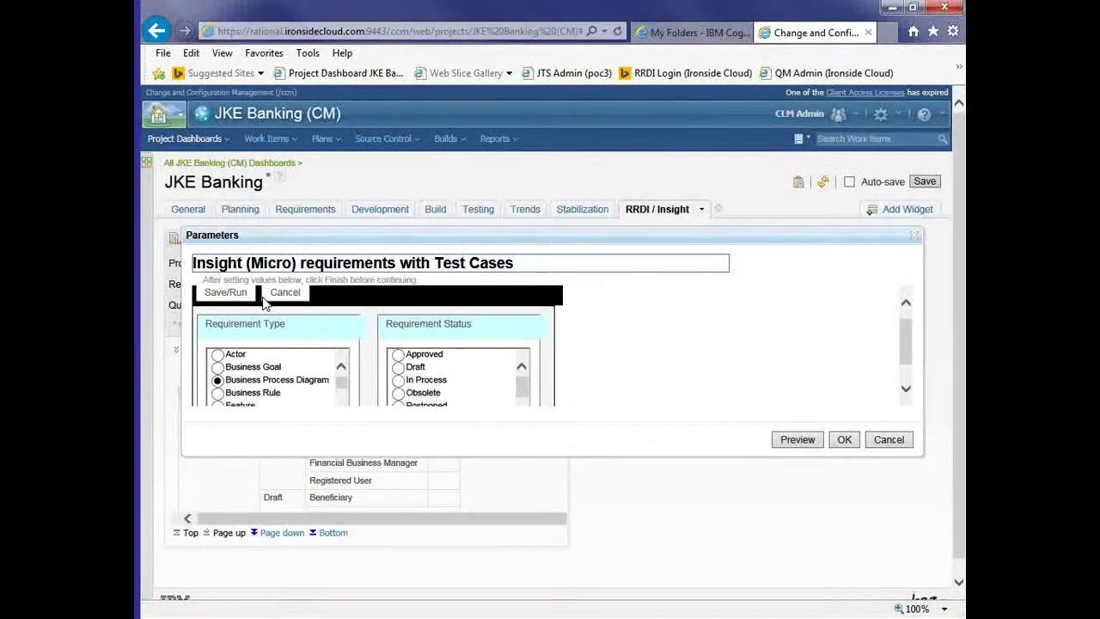
pyautogui.click(845, 441)
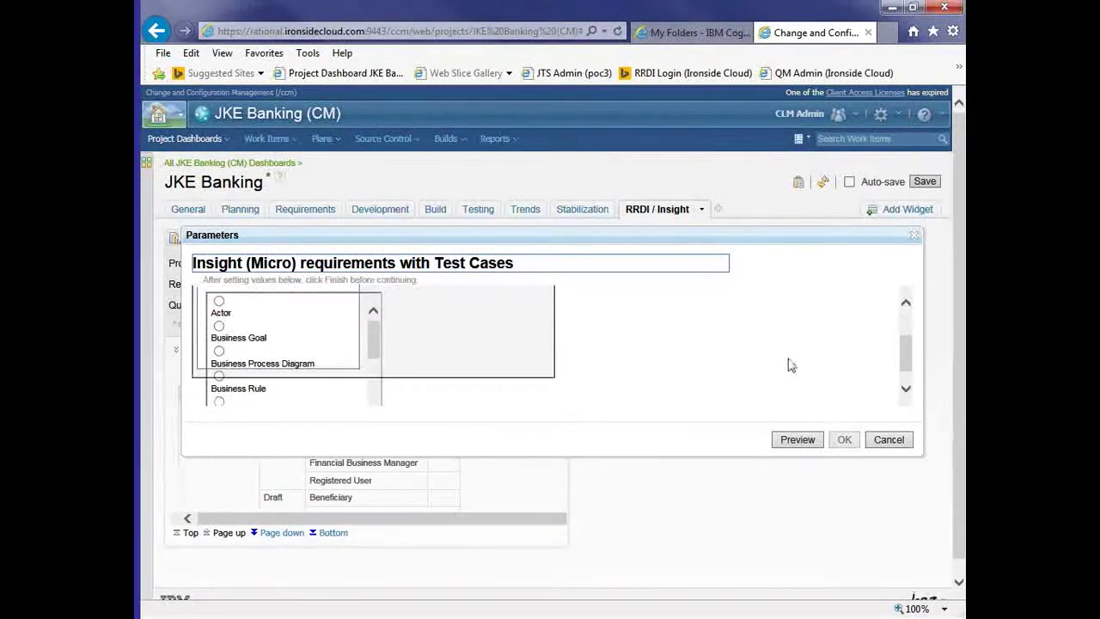
pyautogui.click(817, 439)
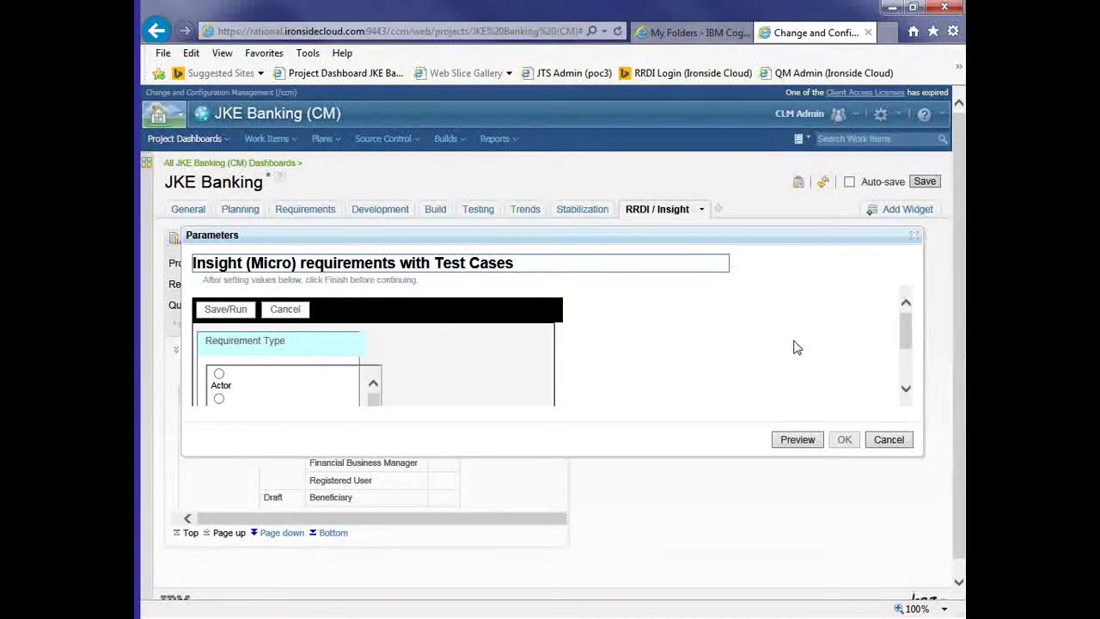
pyautogui.click(890, 439)
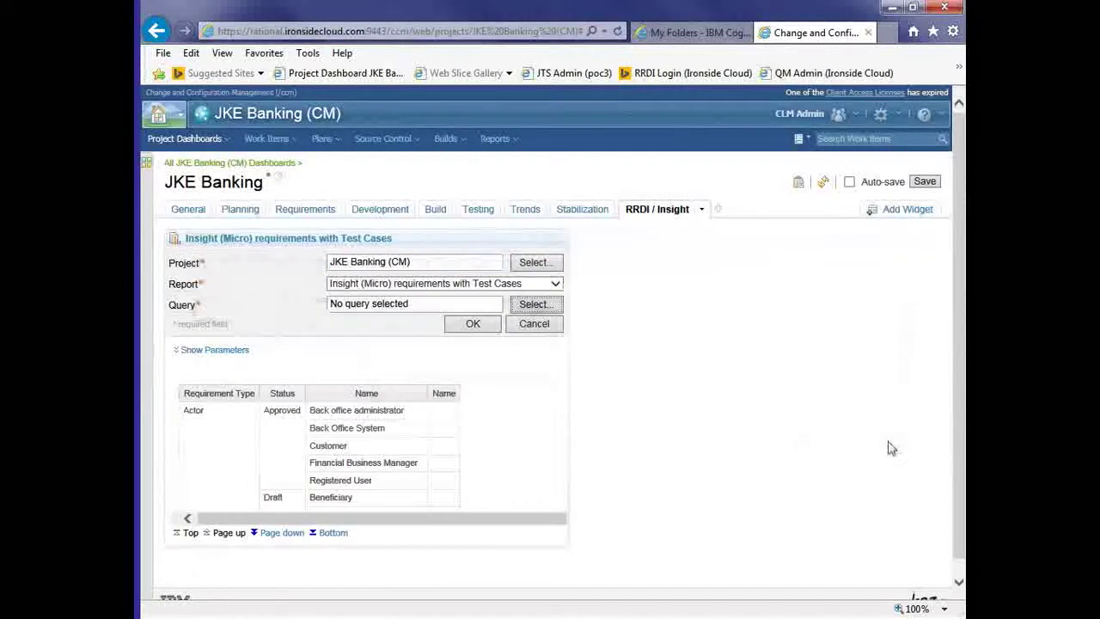
# Step: Set the widget's query to the Business Process Diagram requirement type, apply the settings, and dismiss the browser notification
pyautogui.click(536, 303)
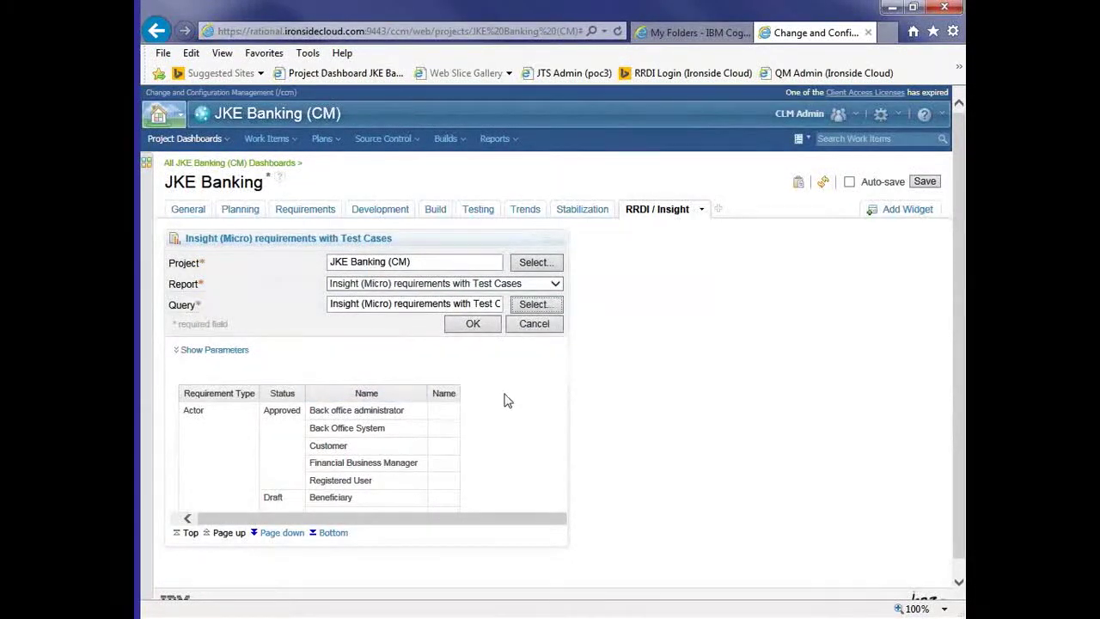
pyautogui.click(473, 325)
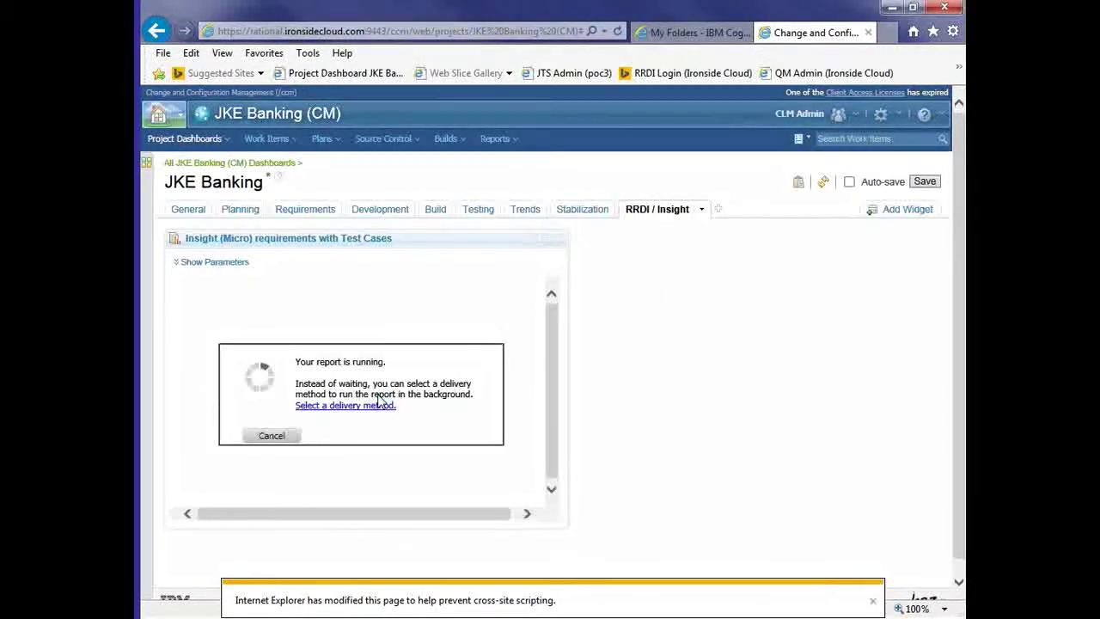
pyautogui.click(873, 602)
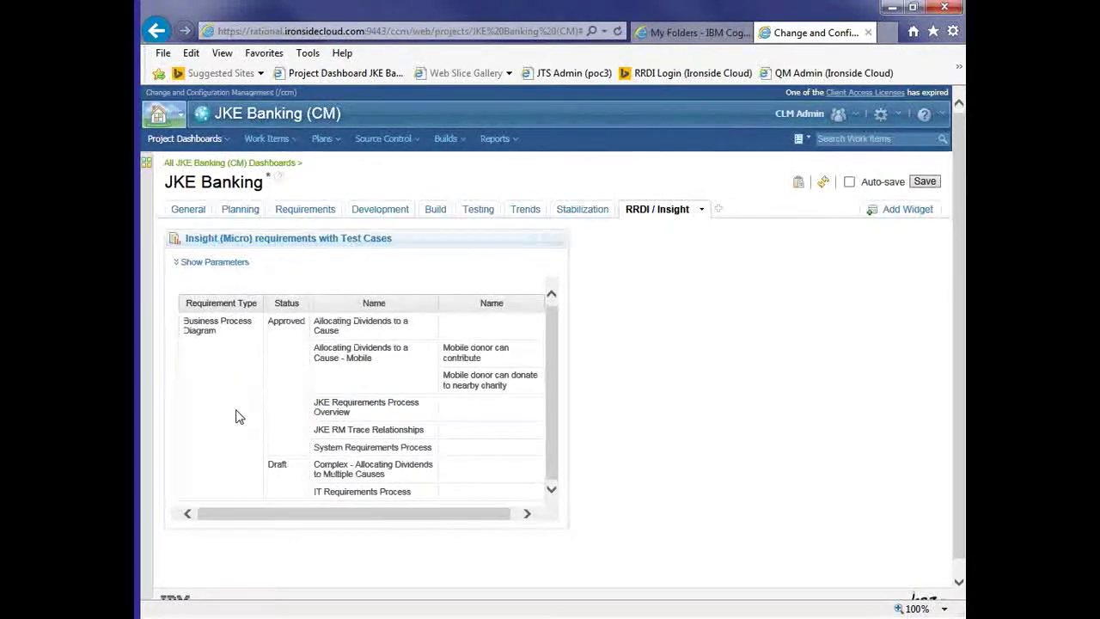
# Step: Restrict the widget's query to the Approved requirement status, apply the settings, and dismiss the browser notification
pyautogui.scroll(-1, 239, 417)
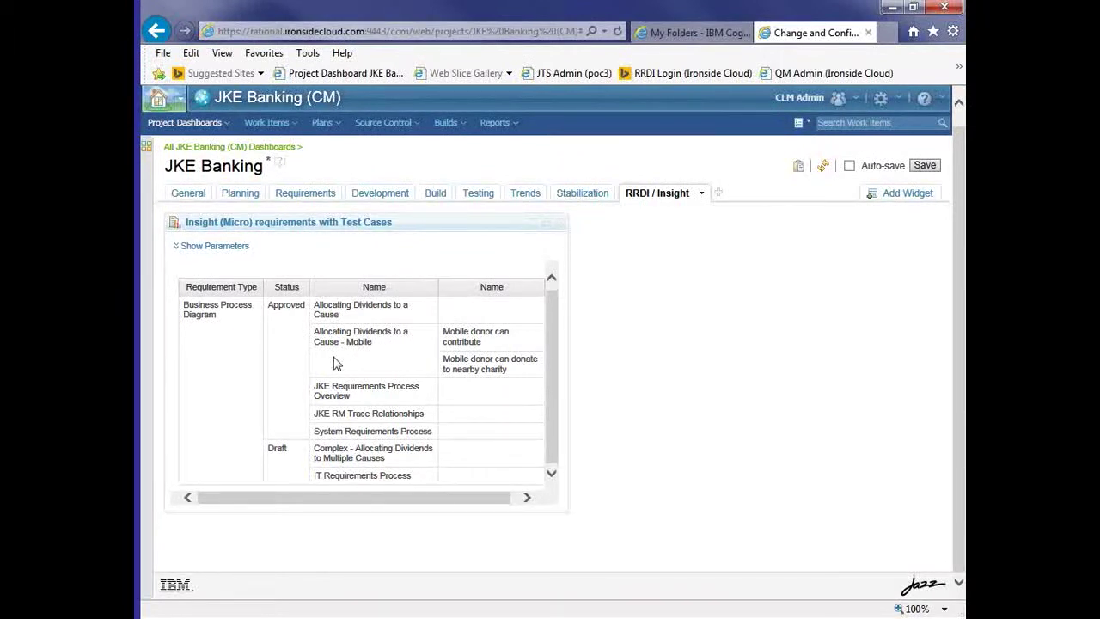
pyautogui.click(533, 224)
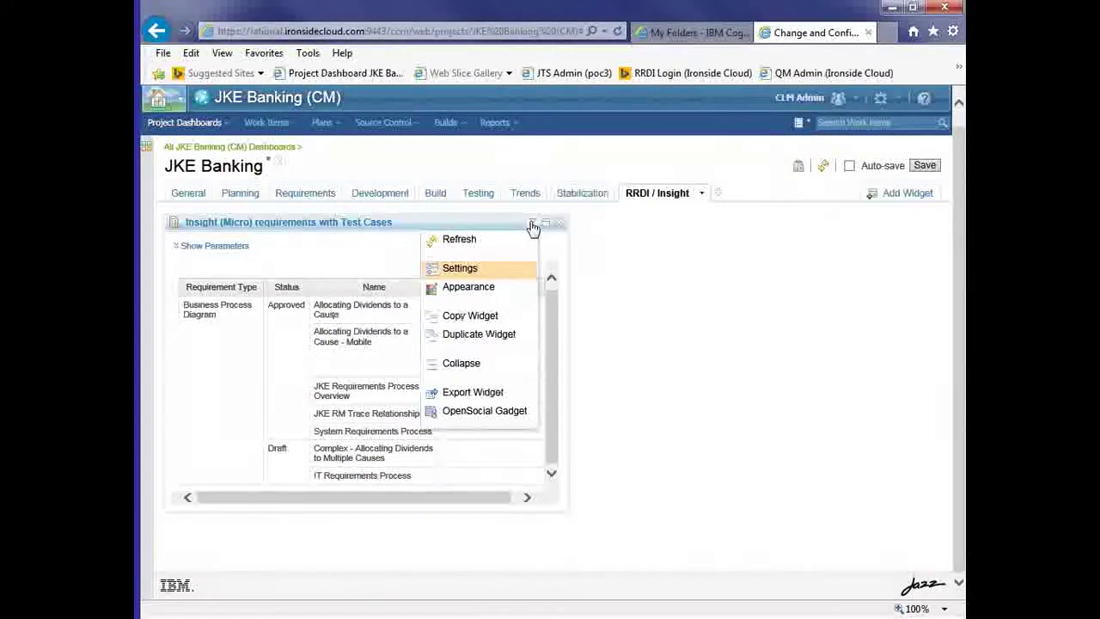
pyautogui.click(460, 268)
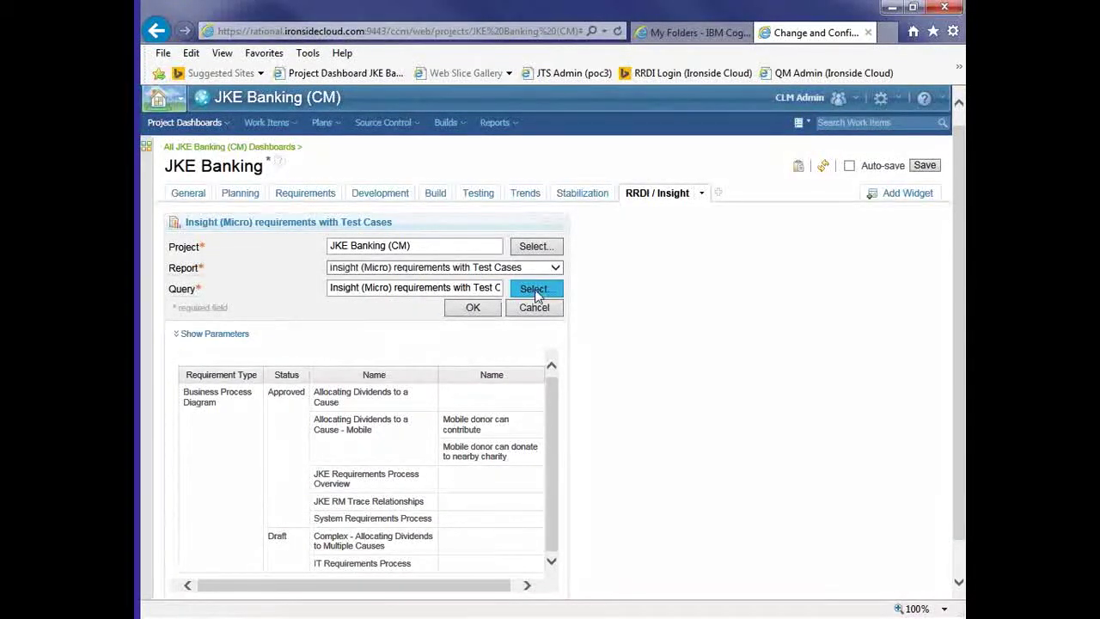
pyautogui.click(535, 292)
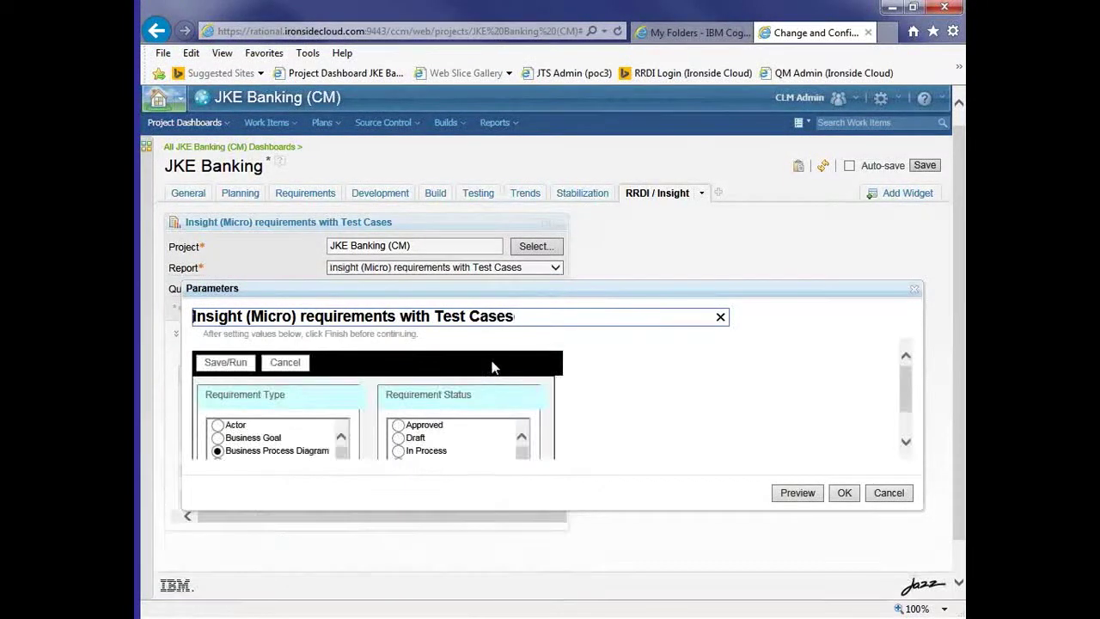
pyautogui.click(398, 425)
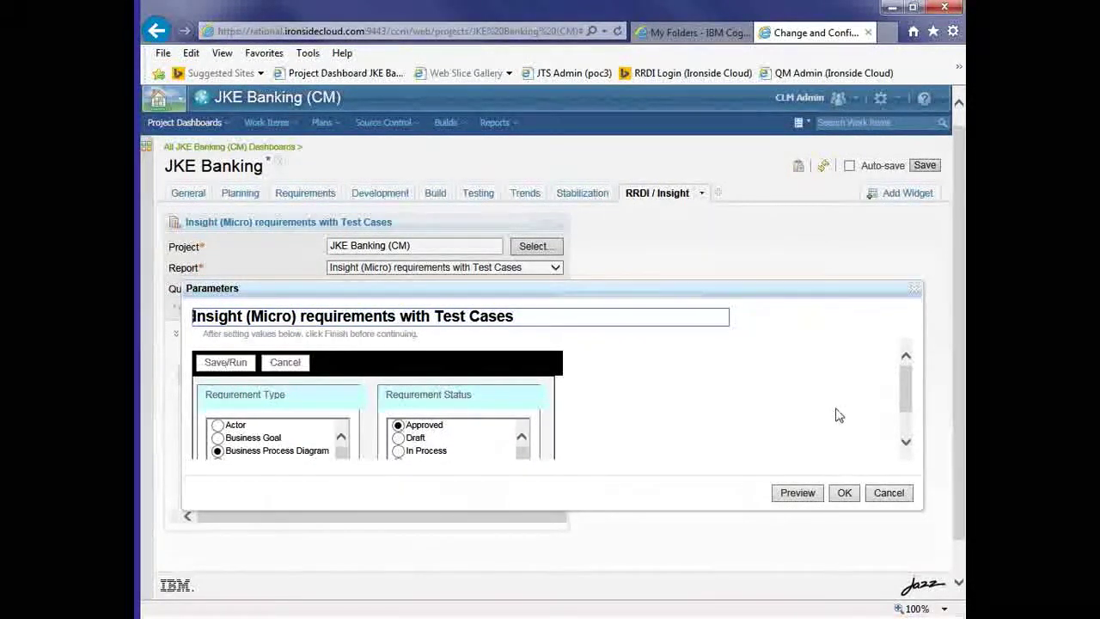
pyautogui.click(845, 495)
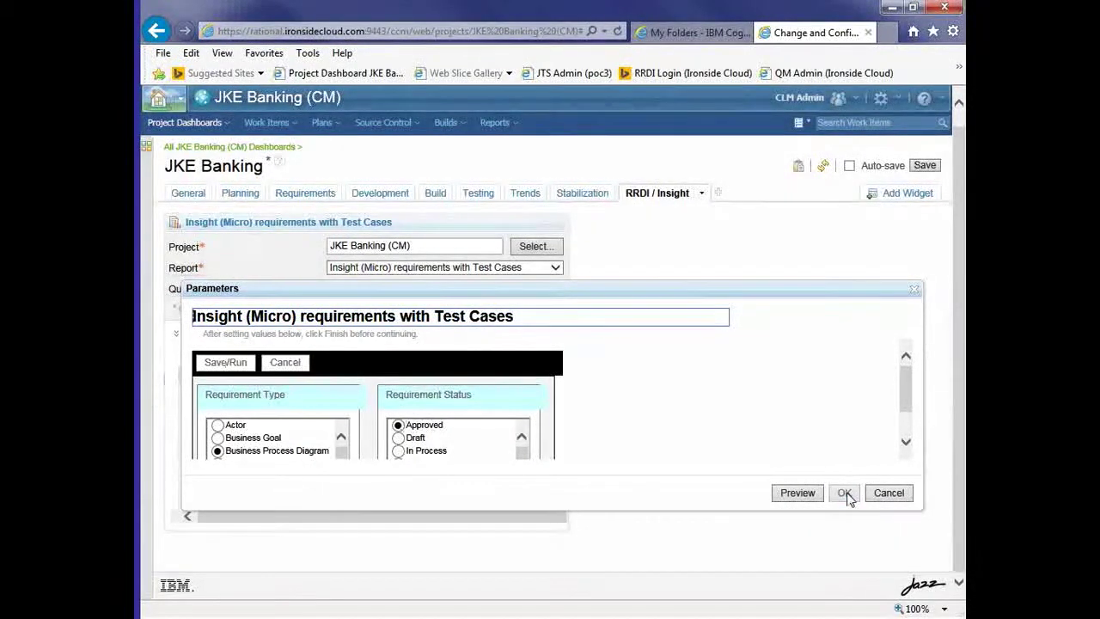
pyautogui.click(473, 307)
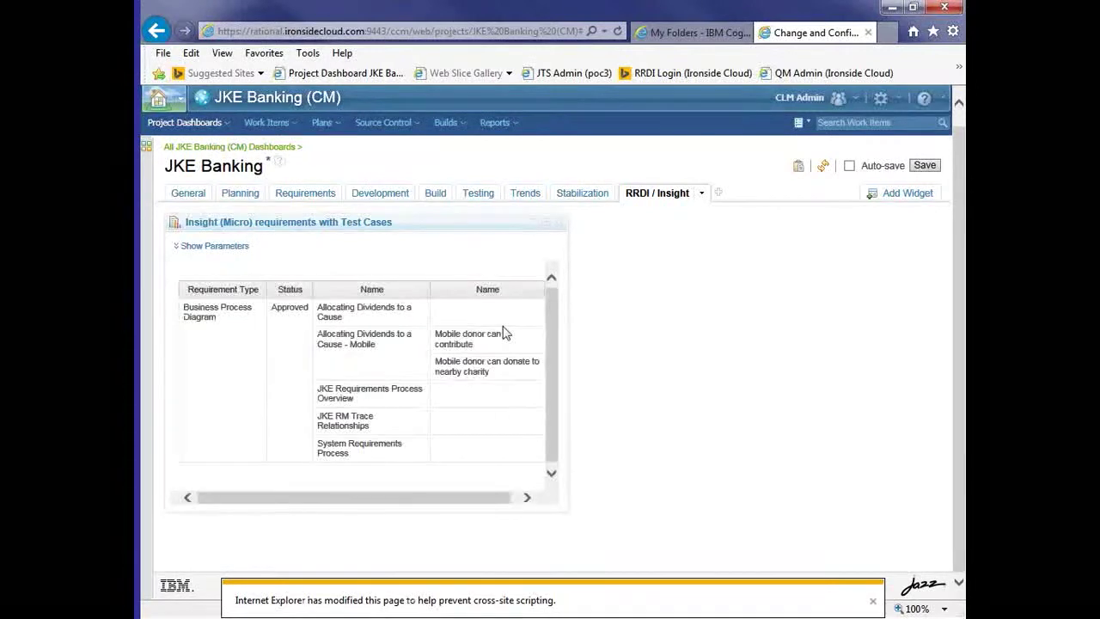
pyautogui.click(873, 601)
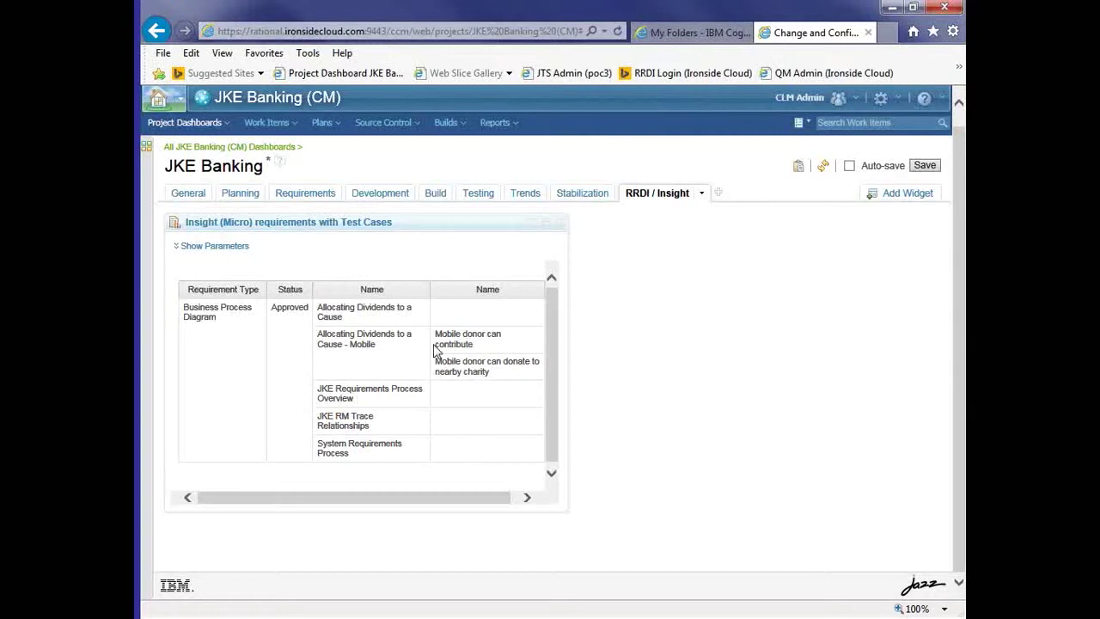
# Step: Run the first "Insight Requirements with Test Cases" report from My Reports without setting any filters, and dismiss the browser notification
pyautogui.click(511, 130)
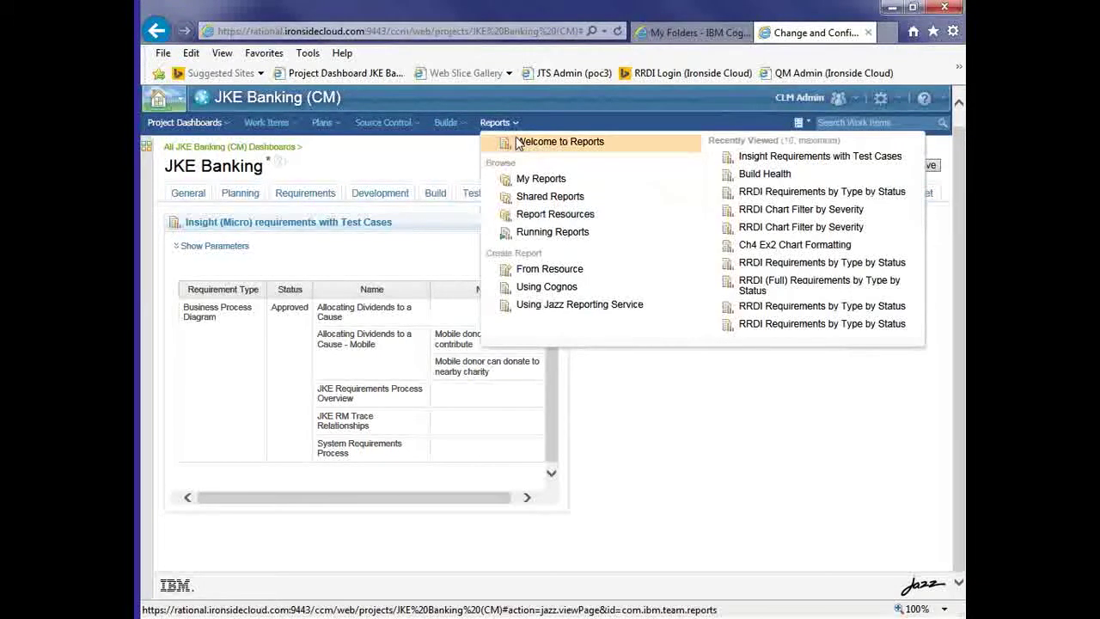
pyautogui.click(541, 181)
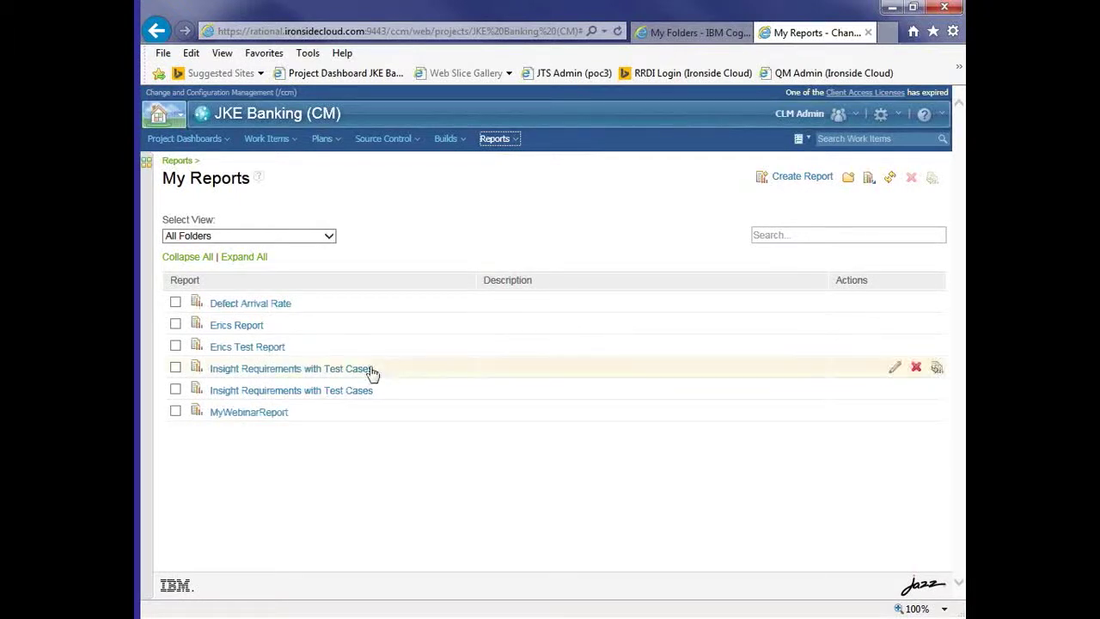
pyautogui.click(357, 370)
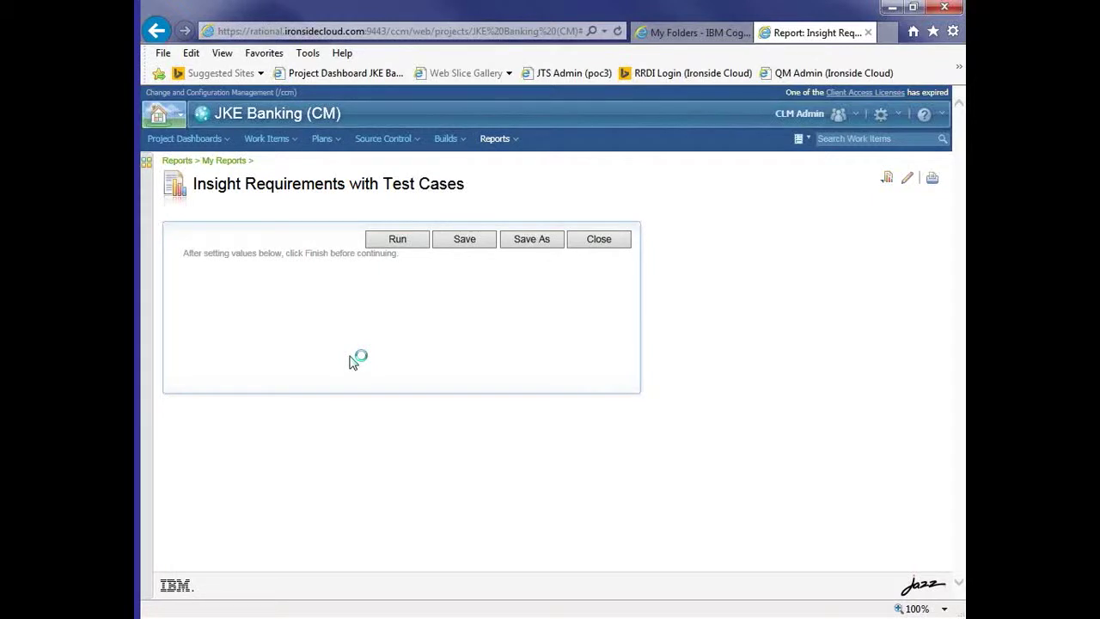
pyautogui.click(393, 240)
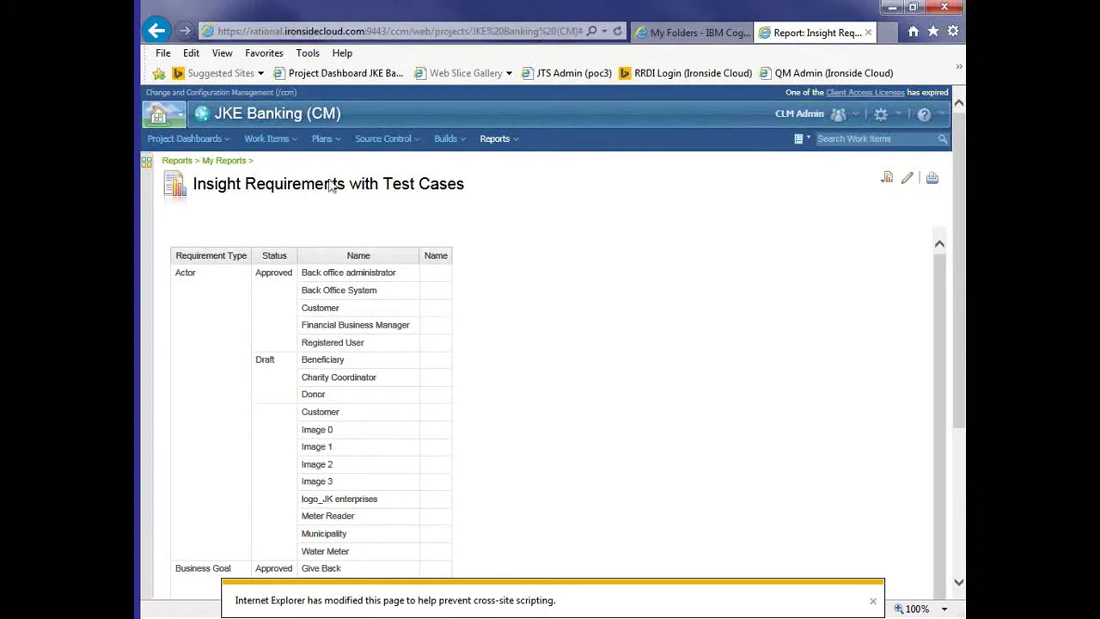
pyautogui.click(872, 605)
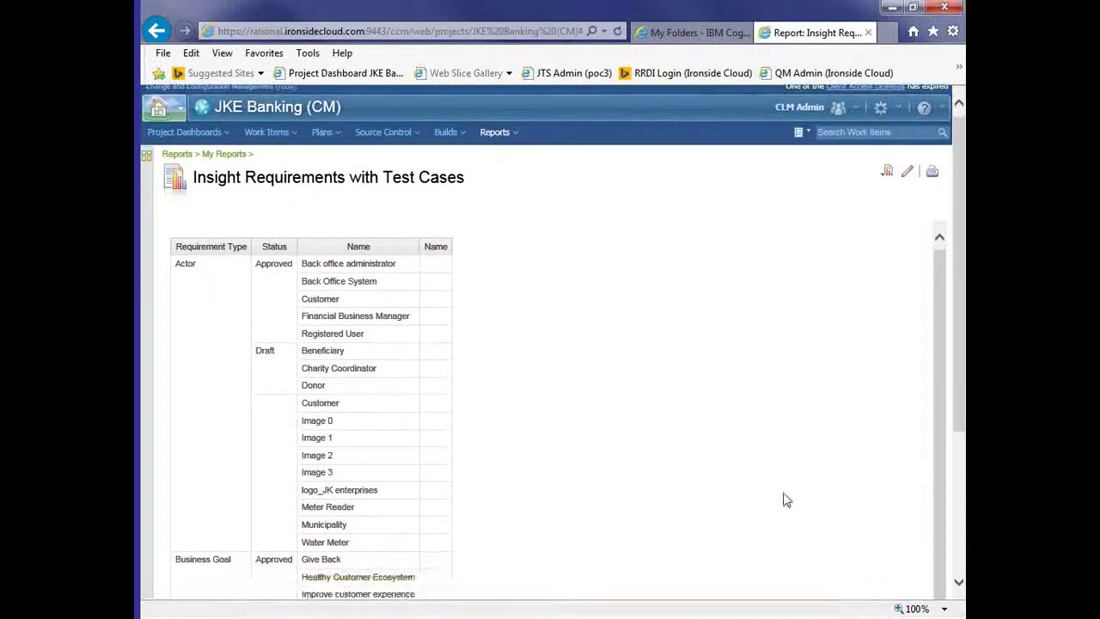
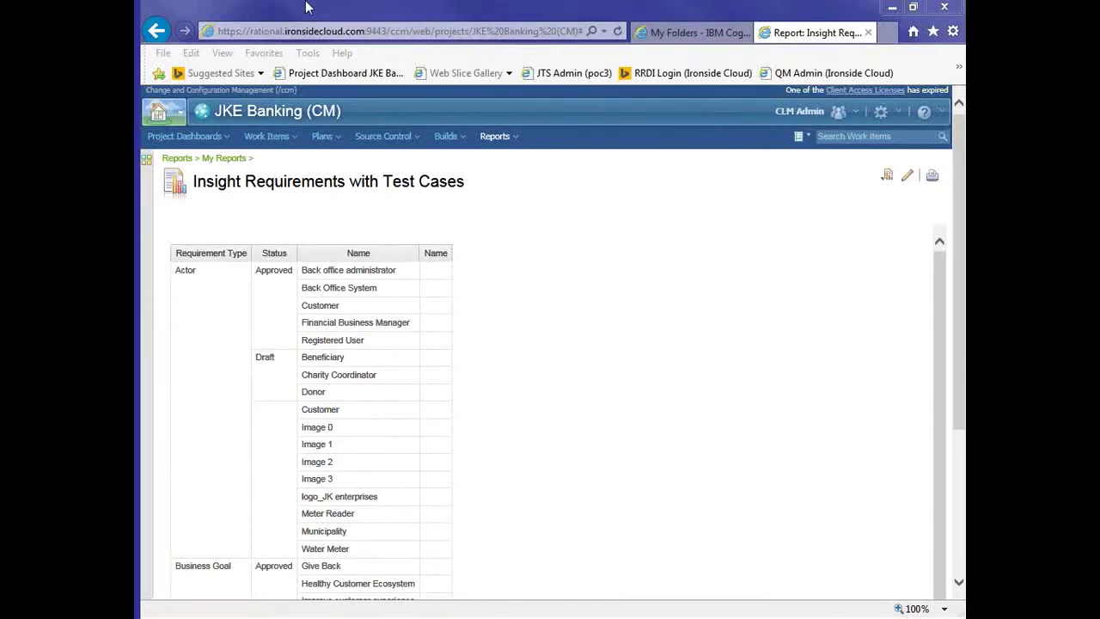
# Step: Switch to Rational Insight, launch "Requirements with Test Cases (Prompt Page)" from the 2015 CLM Reporting Series folder in Report Studio, and dismiss the error message
pyautogui.click(692, 33)
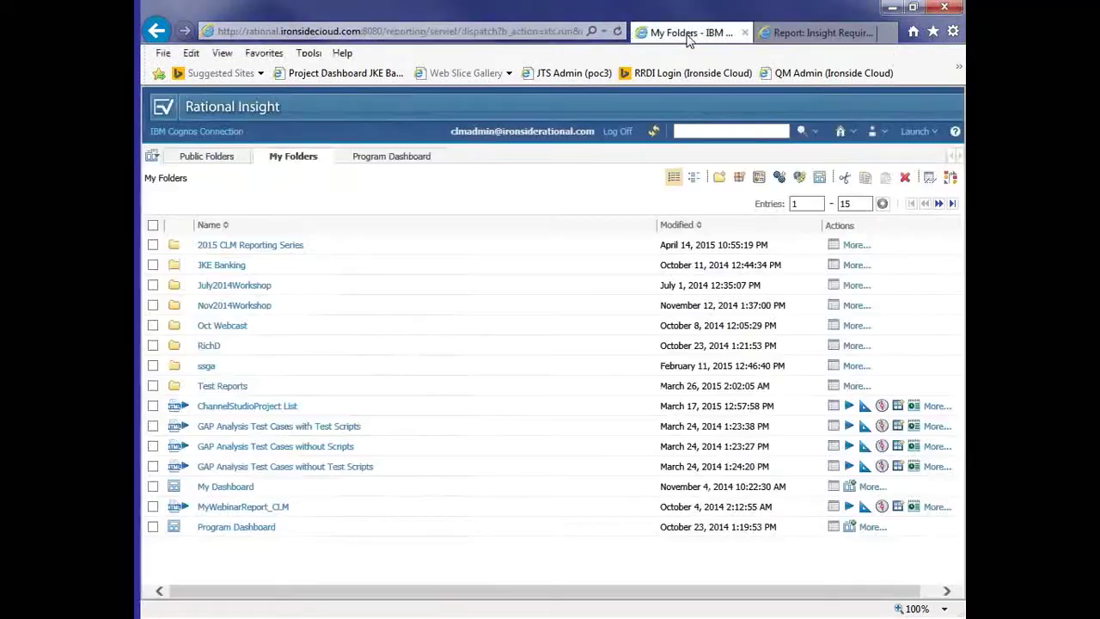
pyautogui.click(282, 246)
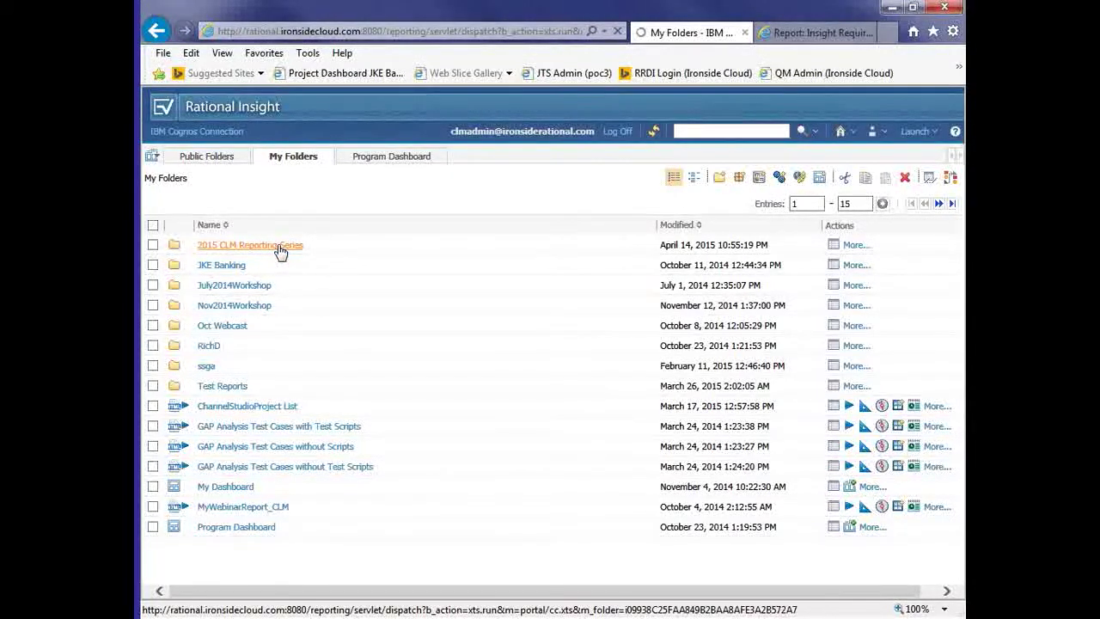
pyautogui.click(278, 246)
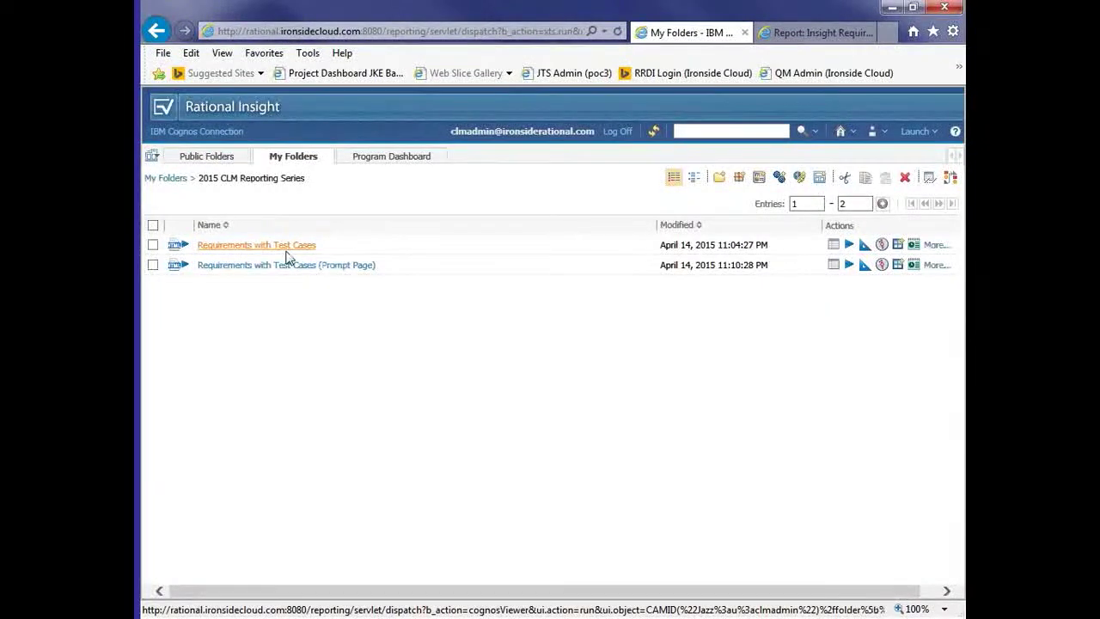
pyautogui.click(864, 265)
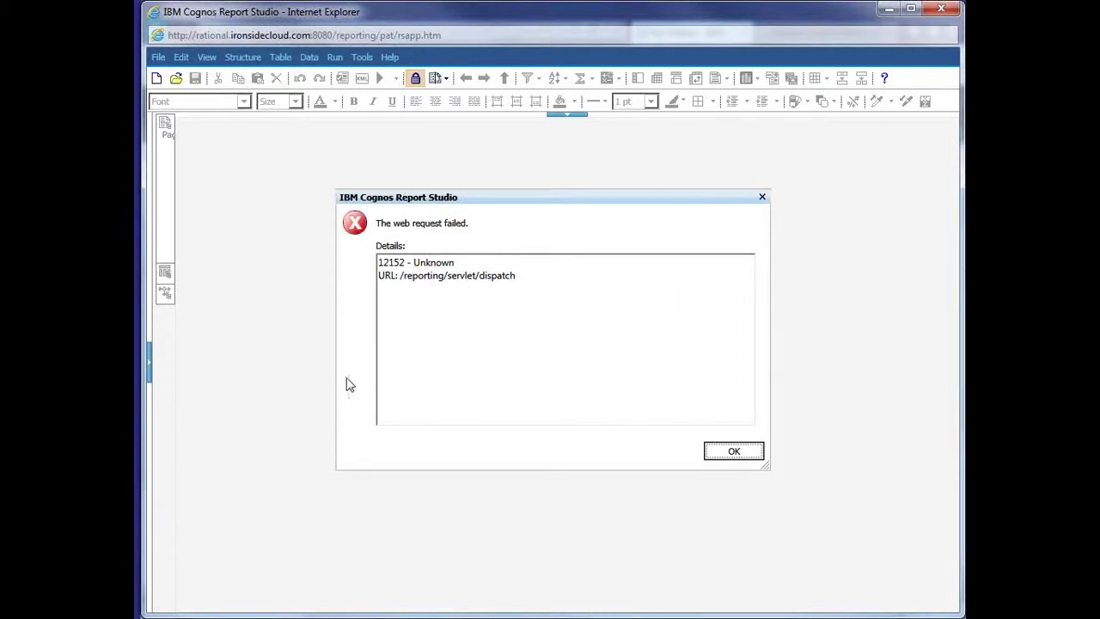
pyautogui.click(734, 453)
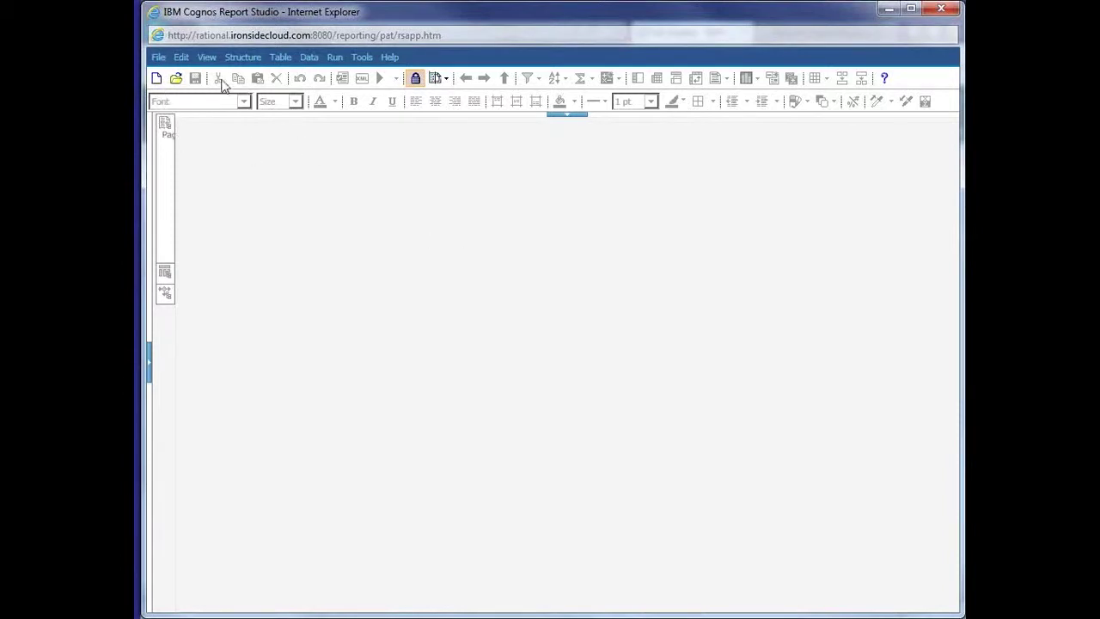
# Step: Open the "Requirements with Test Cases (Prompt Page)" report within Report Studio and display its Prompt Page2
pyautogui.click(177, 79)
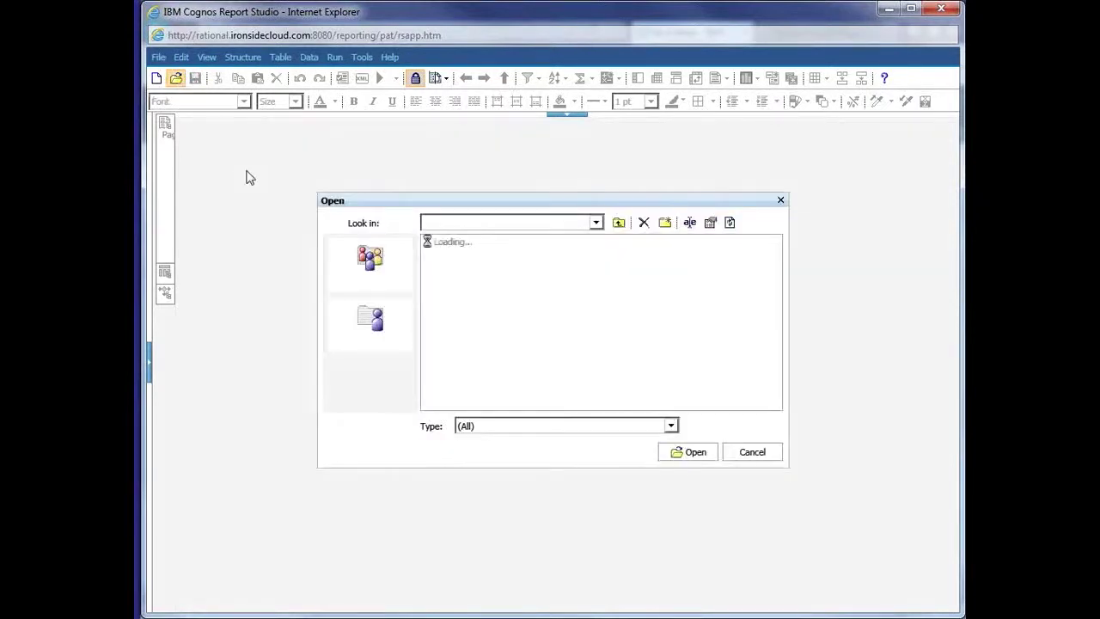
pyautogui.click(508, 259)
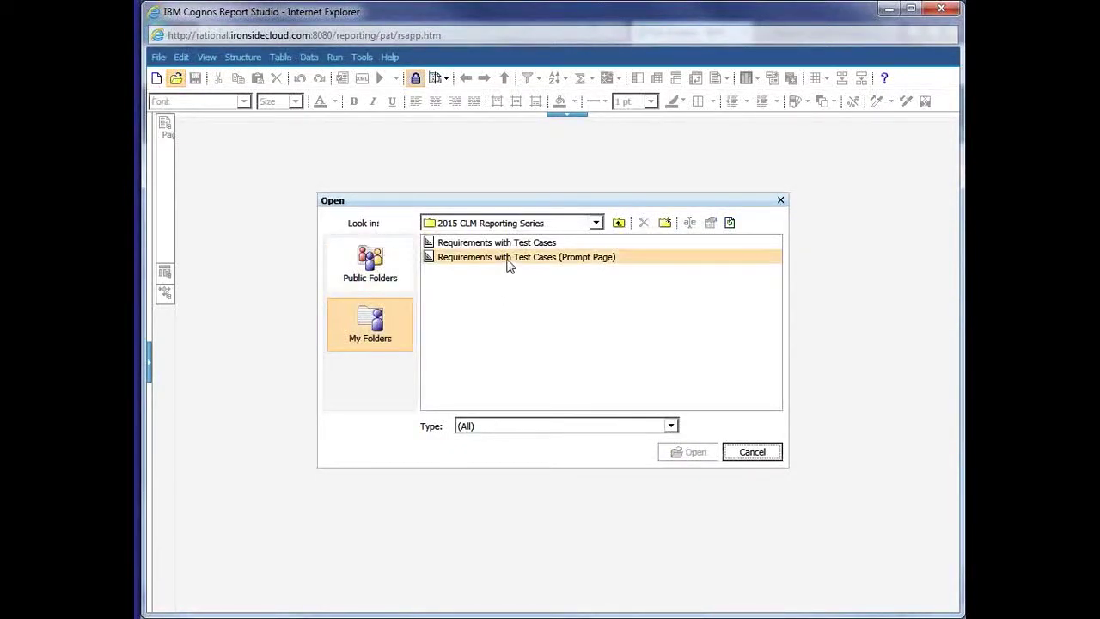
pyautogui.click(704, 455)
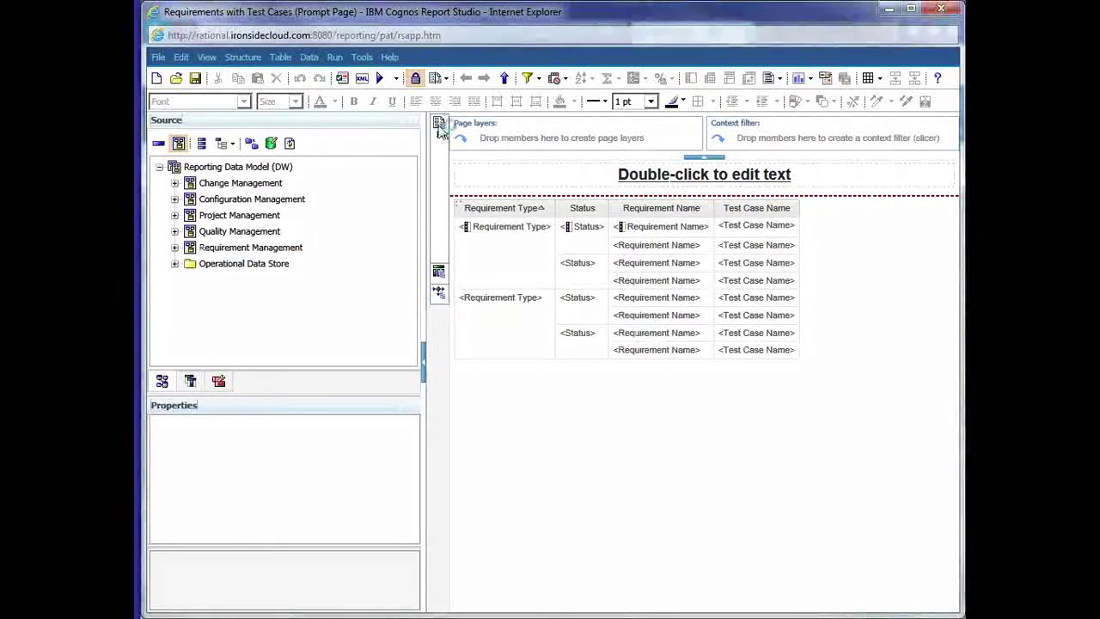
pyautogui.moveTo(439, 128)
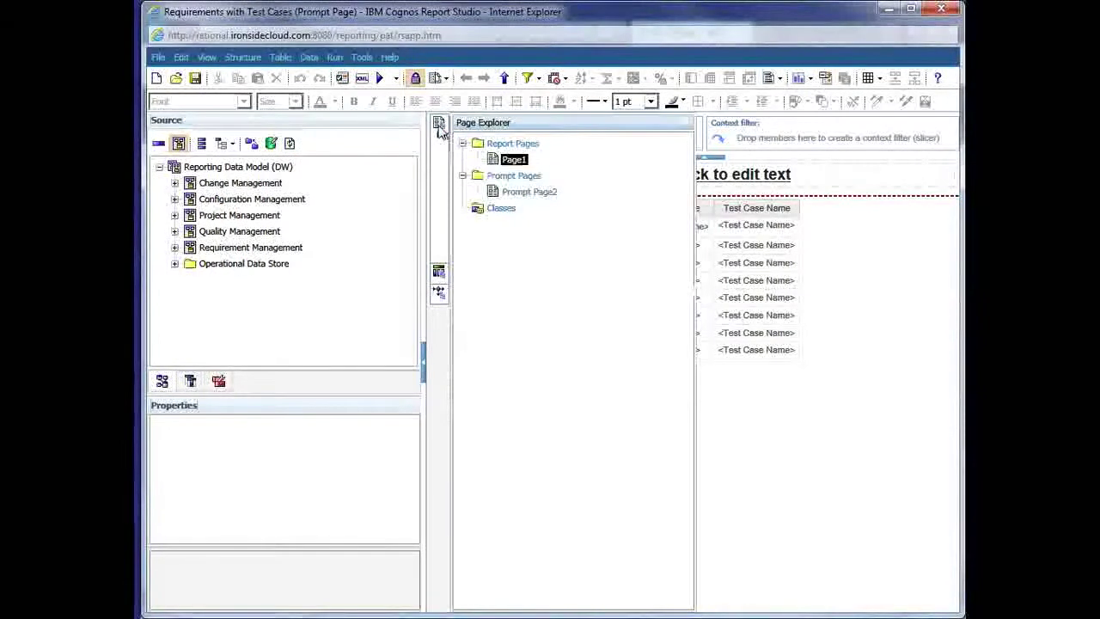
pyautogui.click(544, 196)
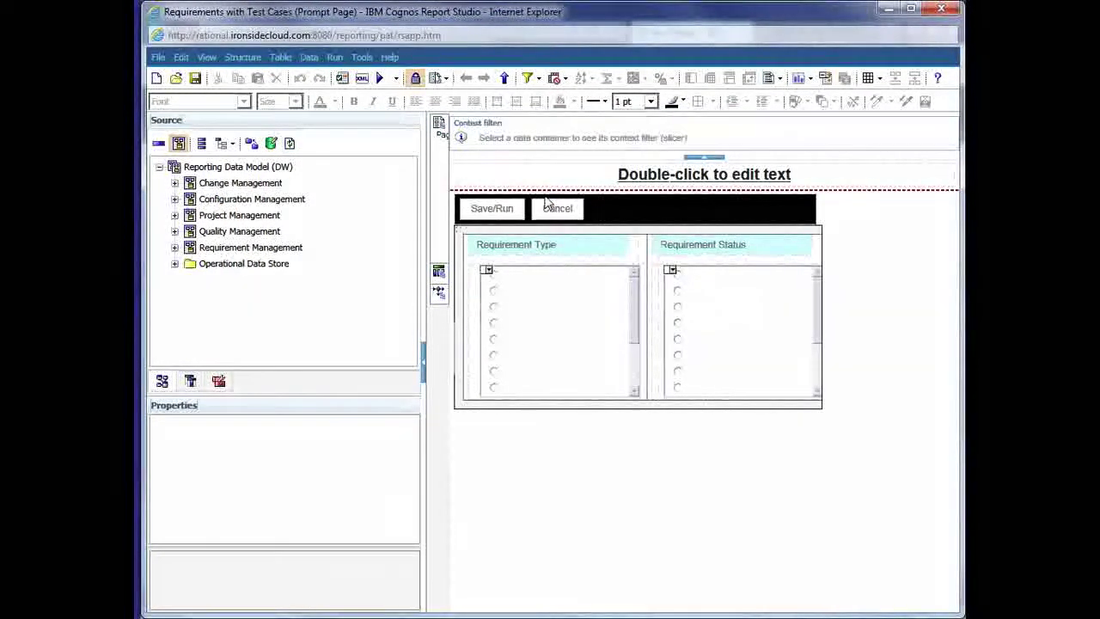
# Step: Examine the properties of the black header block, the Requirement Type heading block, and the Requirement Status and Requirement Type value prompts
pyautogui.click(774, 215)
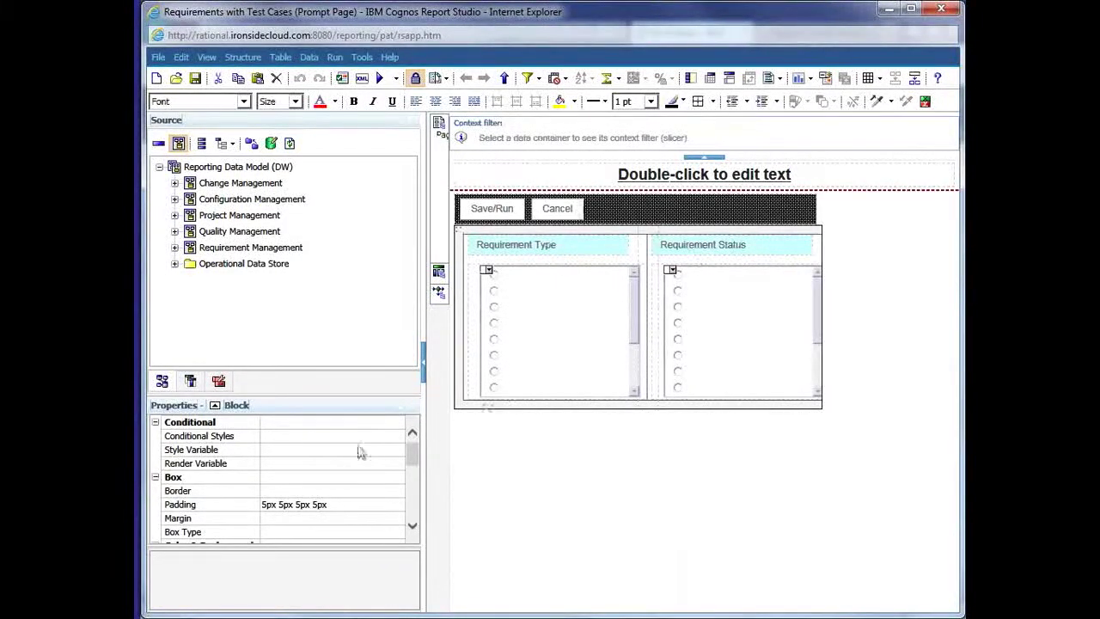
pyautogui.scroll(-2, 335, 473)
pyautogui.scroll(-5, 327, 486)
pyautogui.scroll(4, 331, 485)
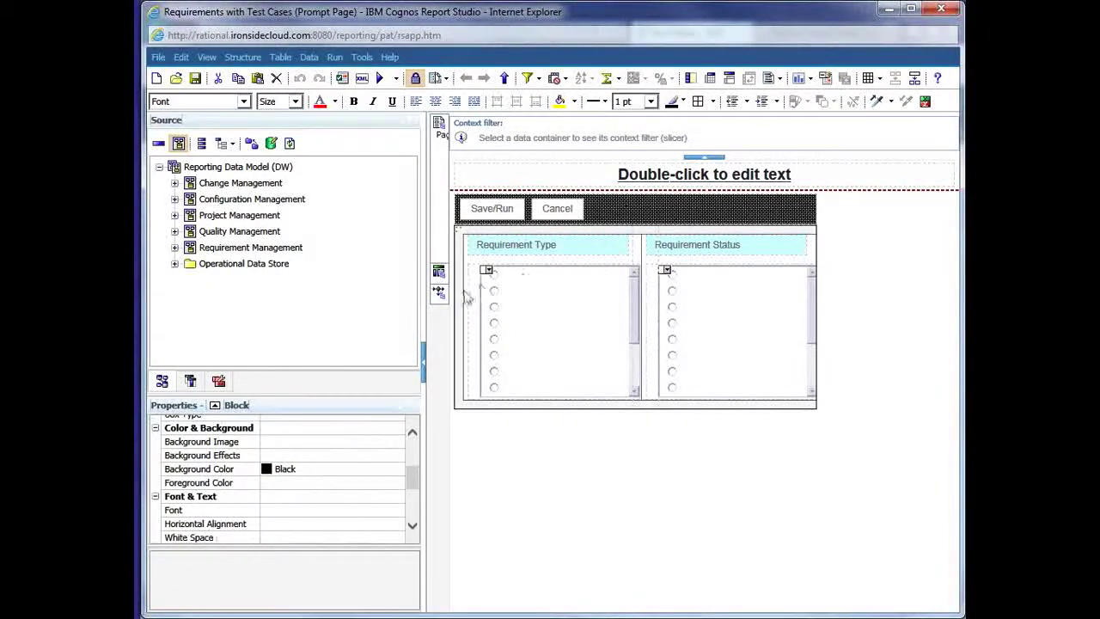
pyautogui.click(584, 249)
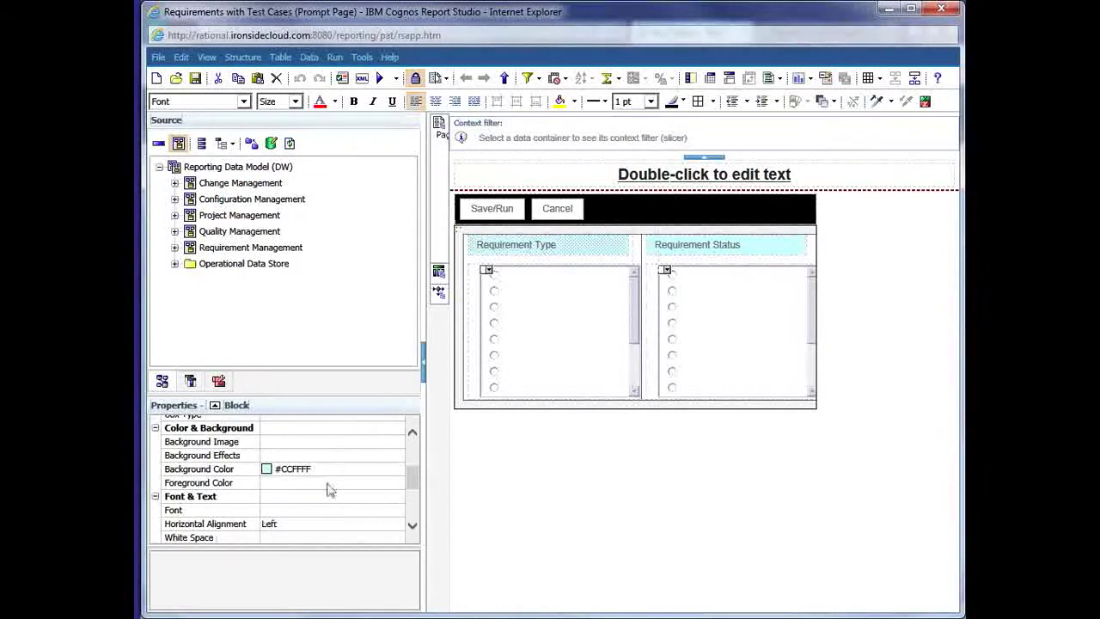
pyautogui.scroll(1, 329, 490)
pyautogui.scroll(2, 329, 492)
pyautogui.scroll(-1, 327, 493)
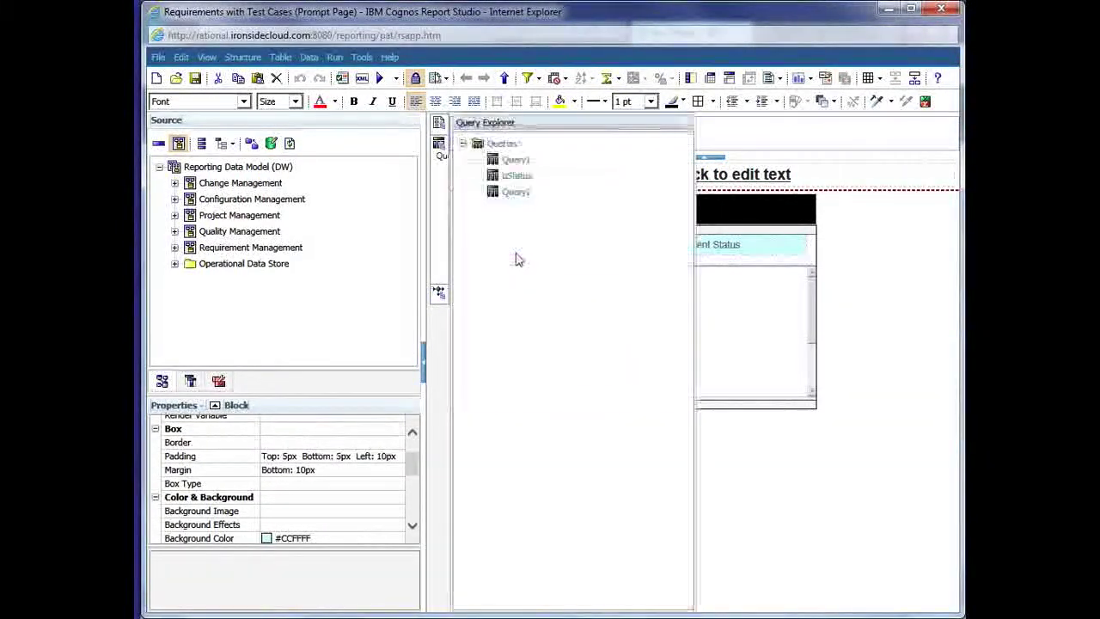
pyautogui.click(735, 305)
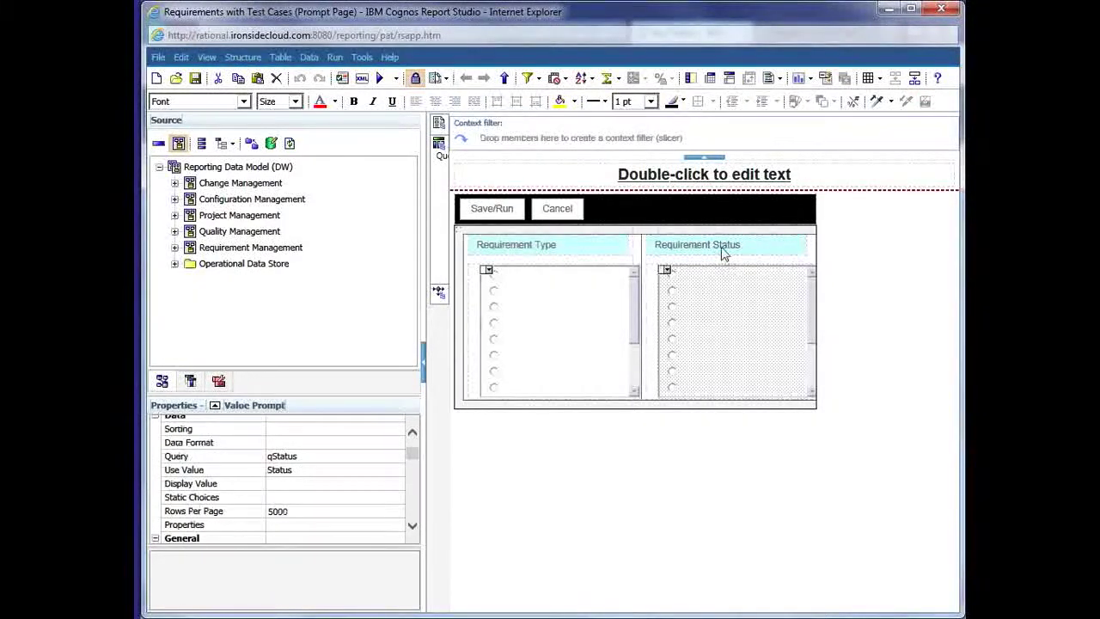
pyautogui.click(524, 329)
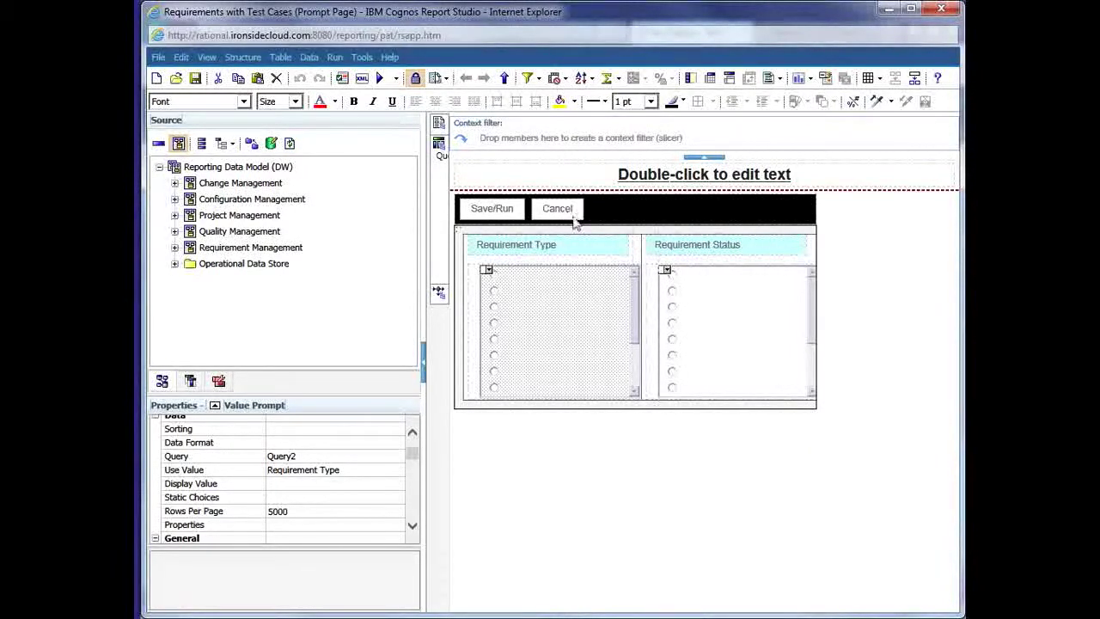
# Step: Add a prompt button beside Cancel in the black header block and set its label to "My Button"
pyautogui.click(219, 381)
pyautogui.scroll(-10, 225, 352)
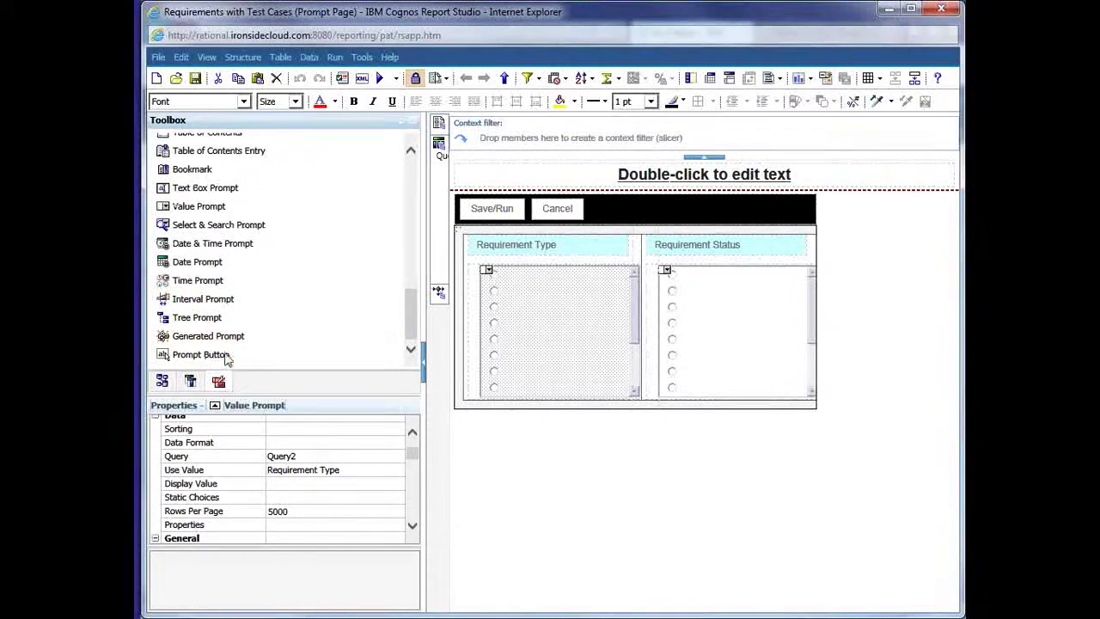
pyautogui.moveTo(243, 357); pyautogui.dragTo(683, 219)
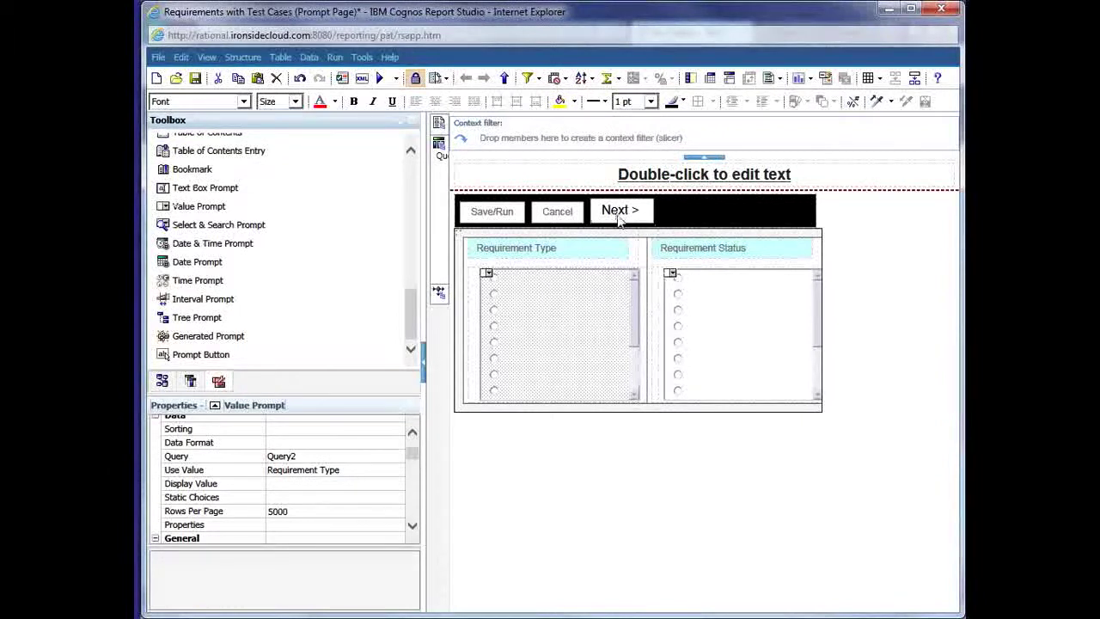
pyautogui.scroll(8, 277, 211)
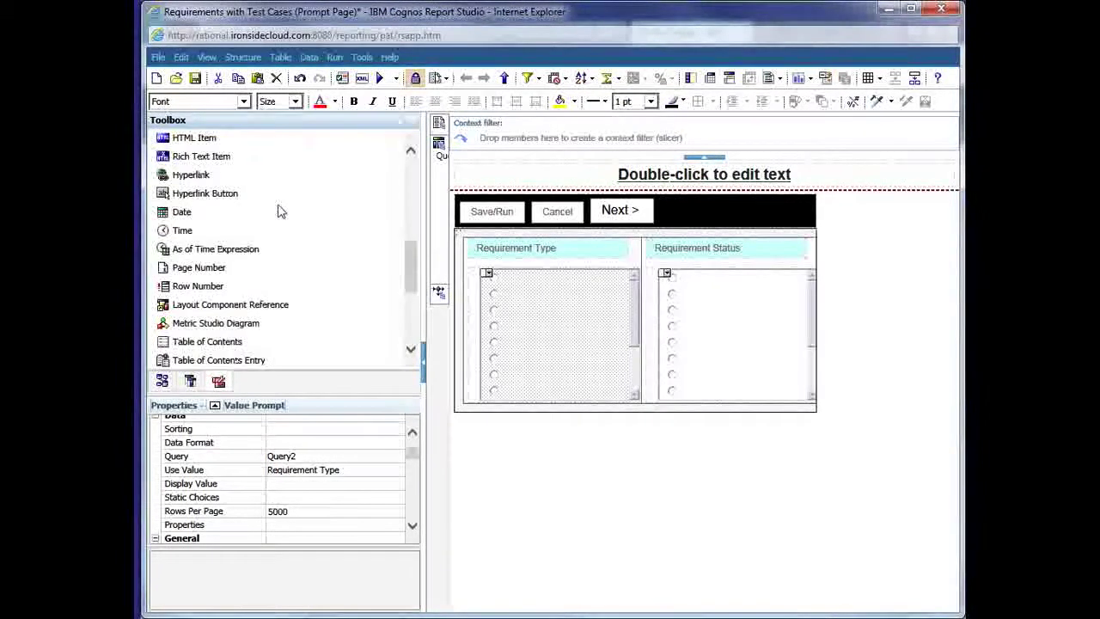
pyautogui.moveTo(229, 147); pyautogui.dragTo(619, 219)
pyautogui.write('My Button')
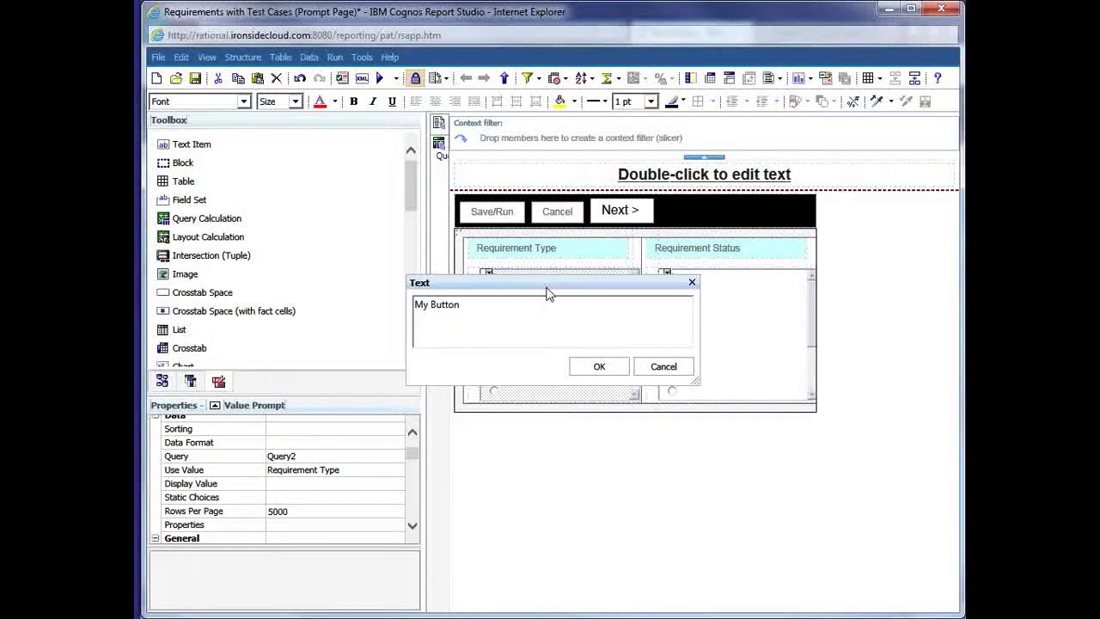
pyautogui.click(600, 368)
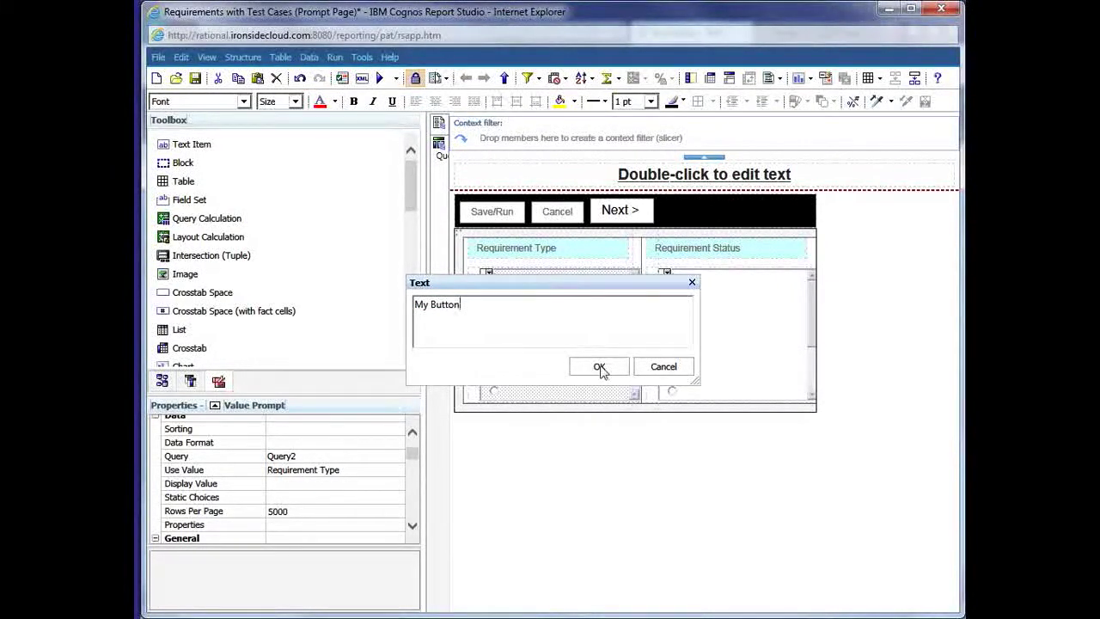
# Step: Examine the Type options for the My Button prompt button and compare its type with that of the Save/Run button
pyautogui.click(653, 213)
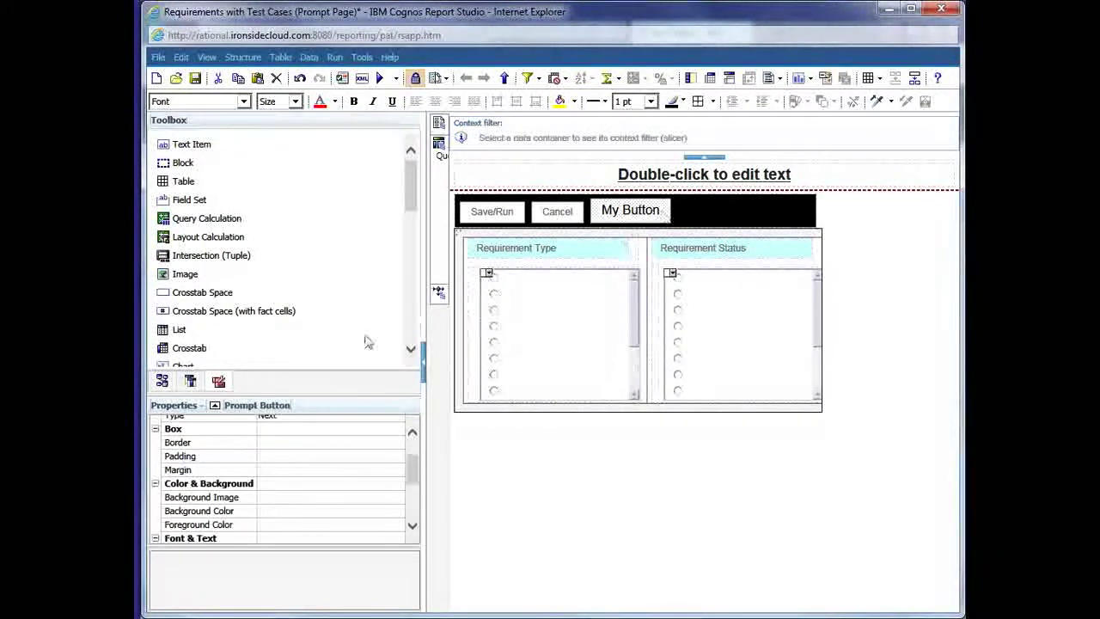
pyautogui.scroll(2, 323, 477)
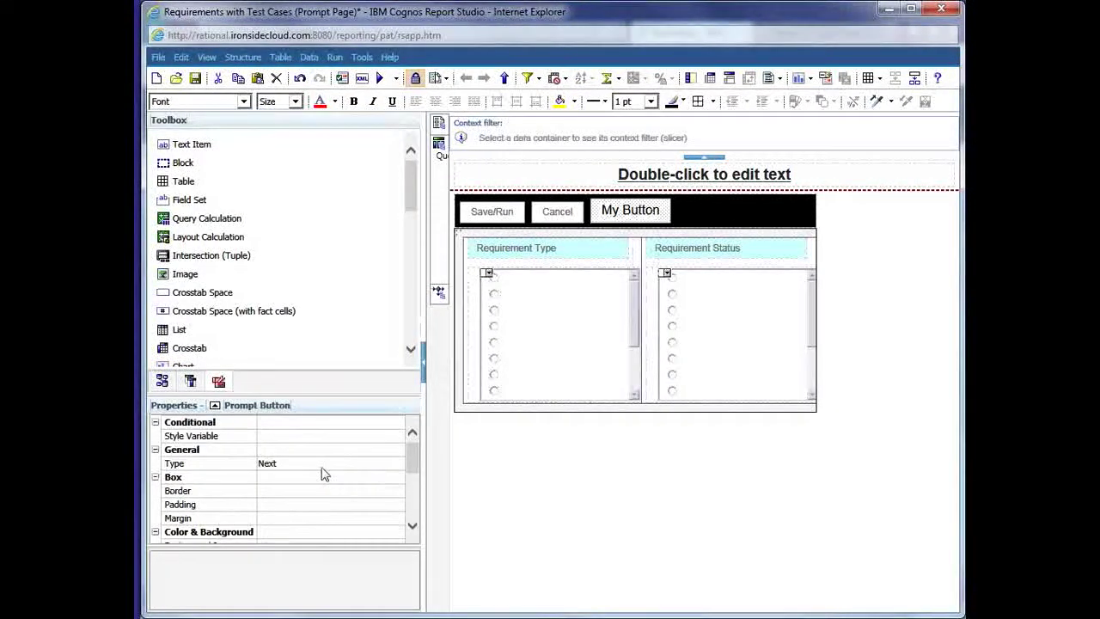
pyautogui.click(368, 466)
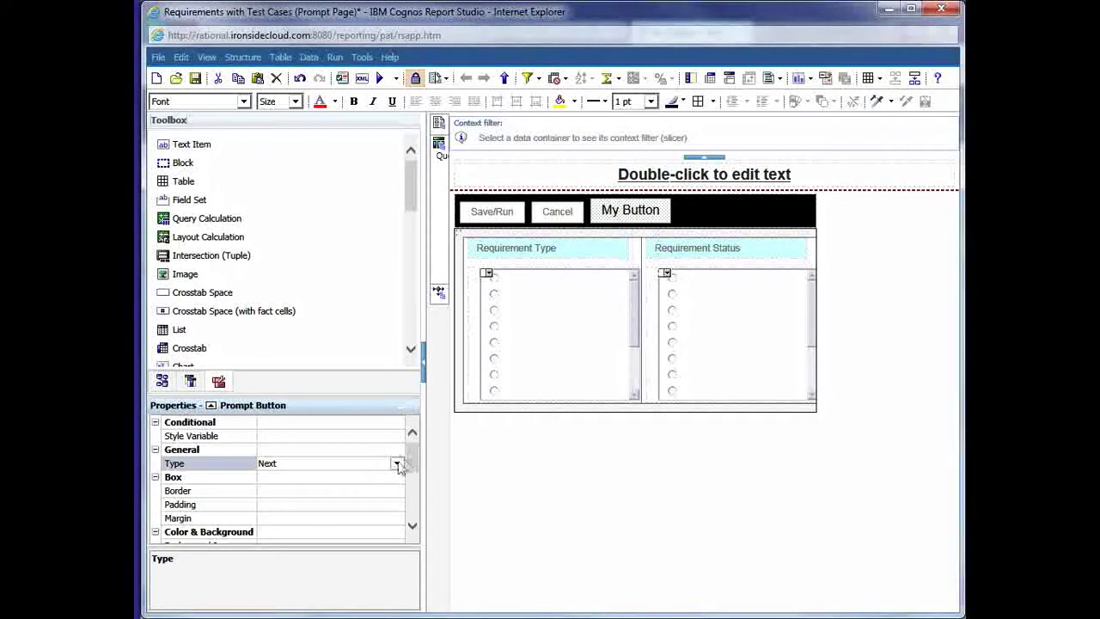
pyautogui.click(397, 464)
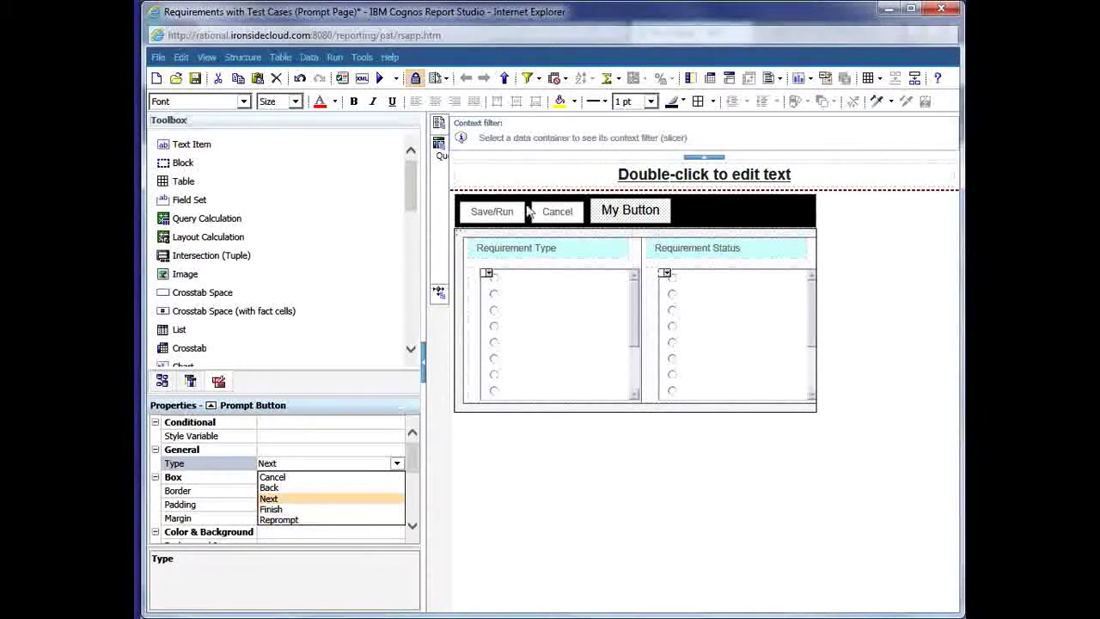
pyautogui.click(653, 228)
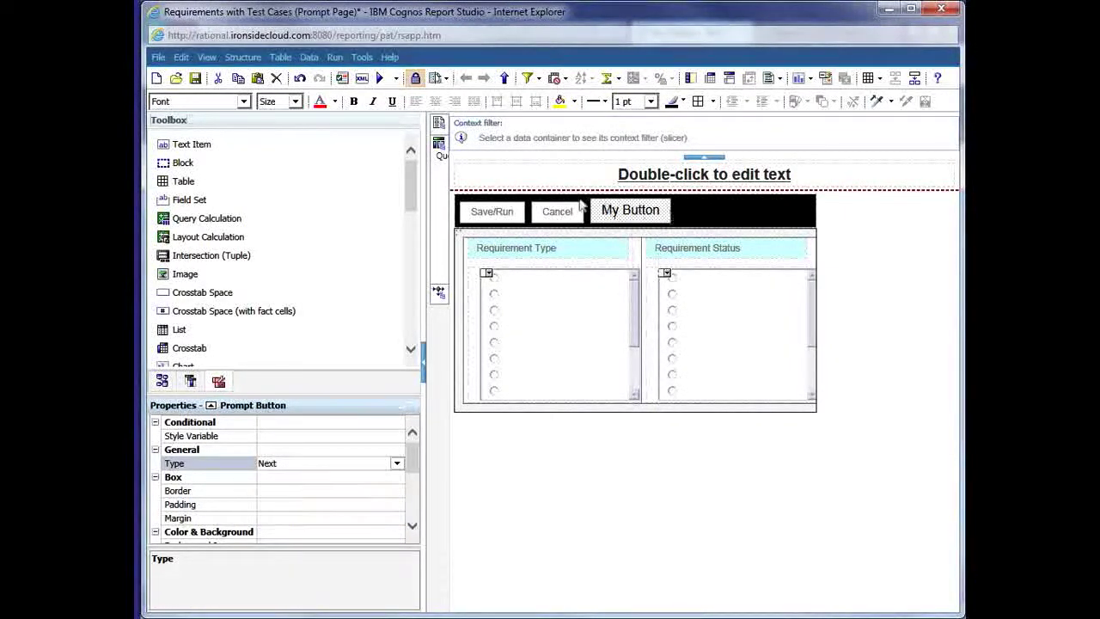
pyautogui.click(516, 220)
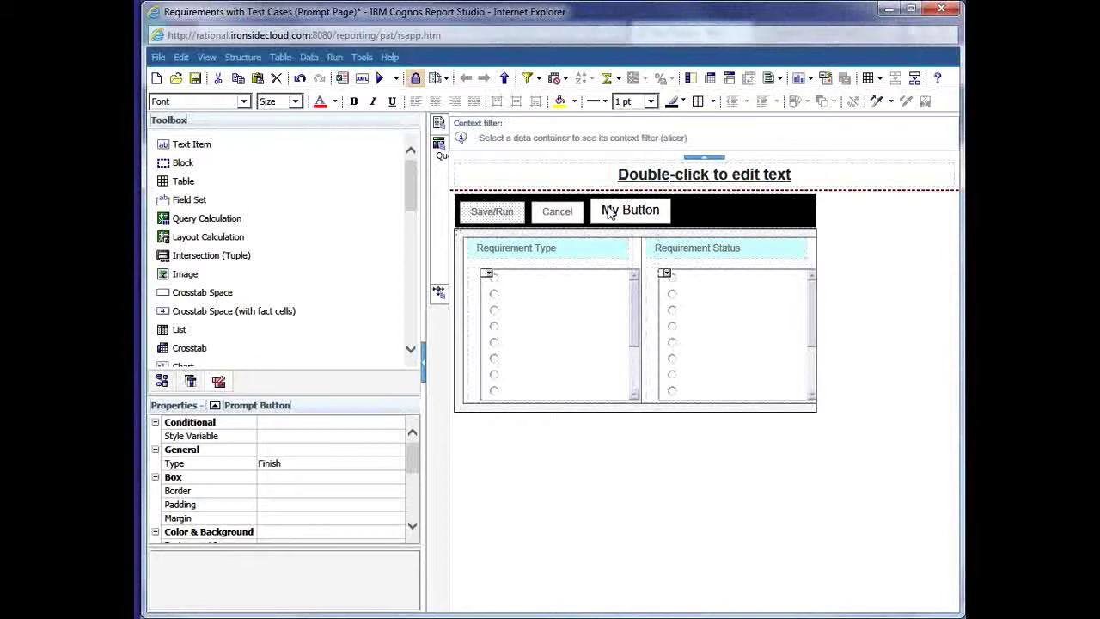
pyautogui.rightClick(664, 219)
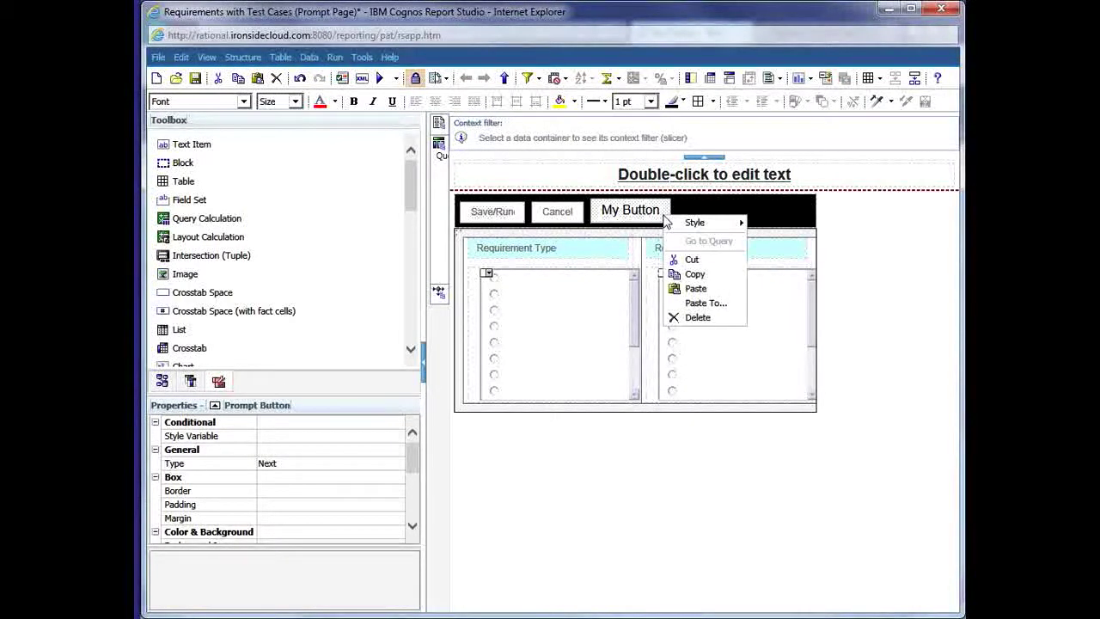
pyautogui.click(696, 269)
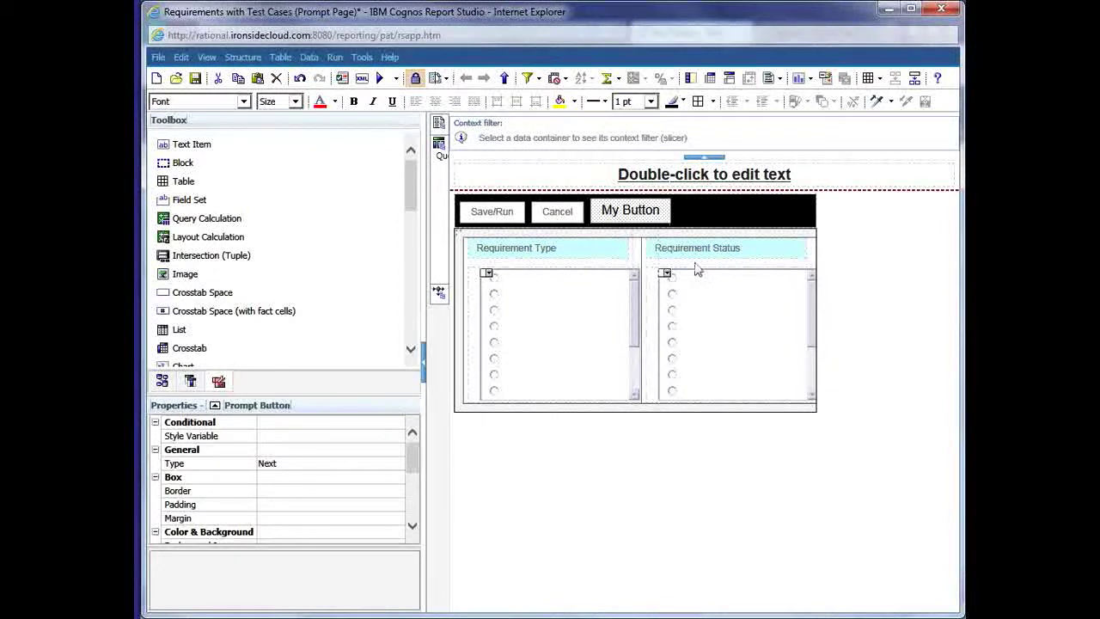
# Step: Delete the My Button prompt button and start a new report without saving the changes to the prompt page report
pyautogui.press('Delete')
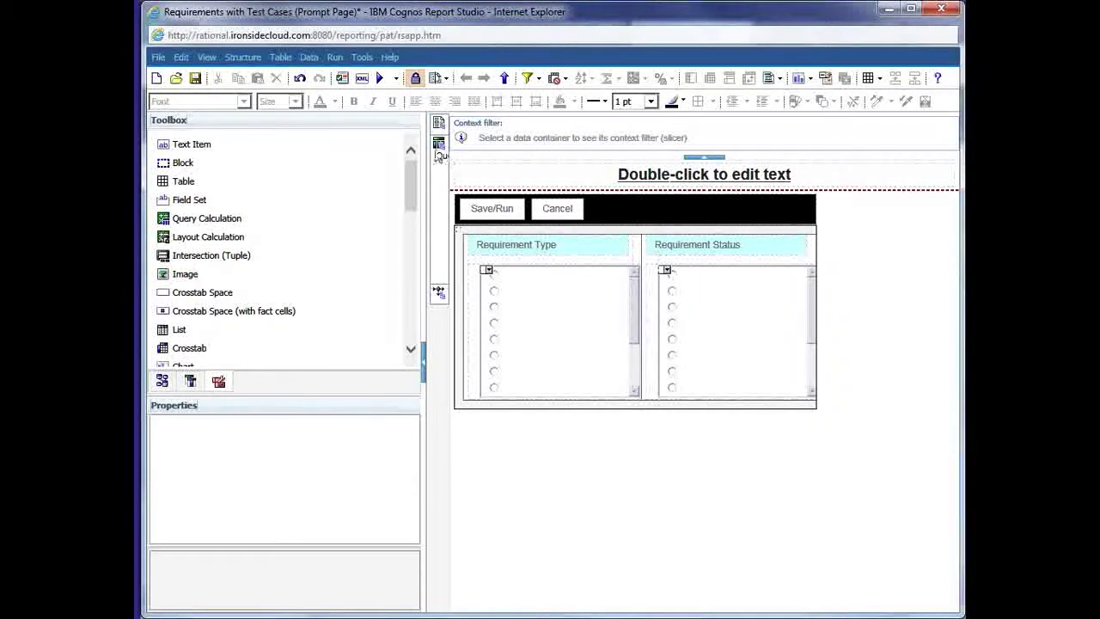
pyautogui.click(156, 78)
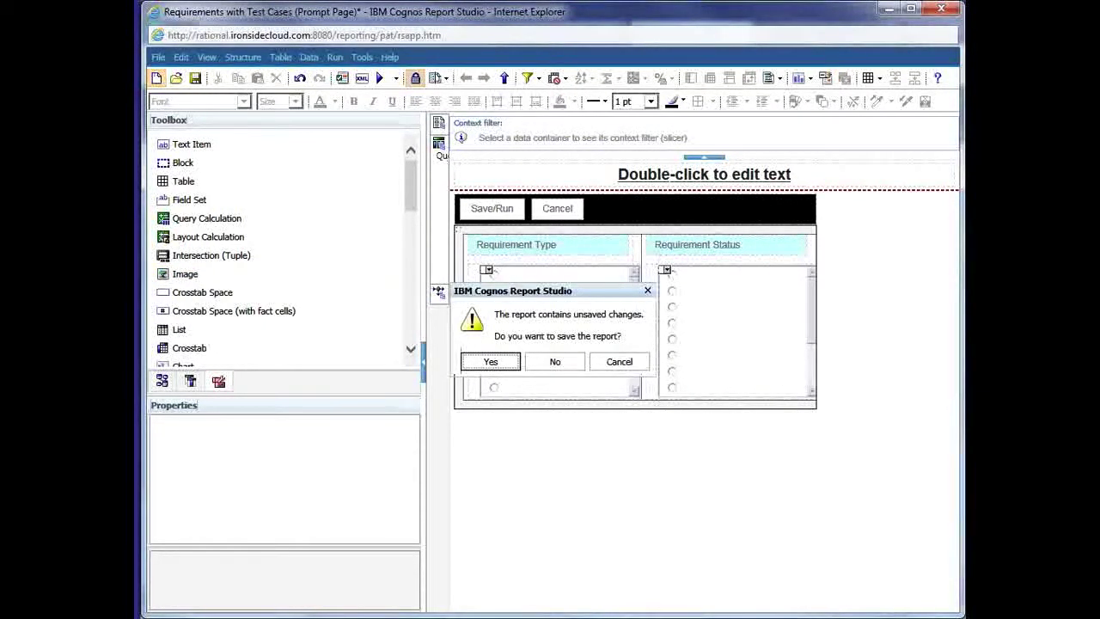
pyautogui.click(545, 364)
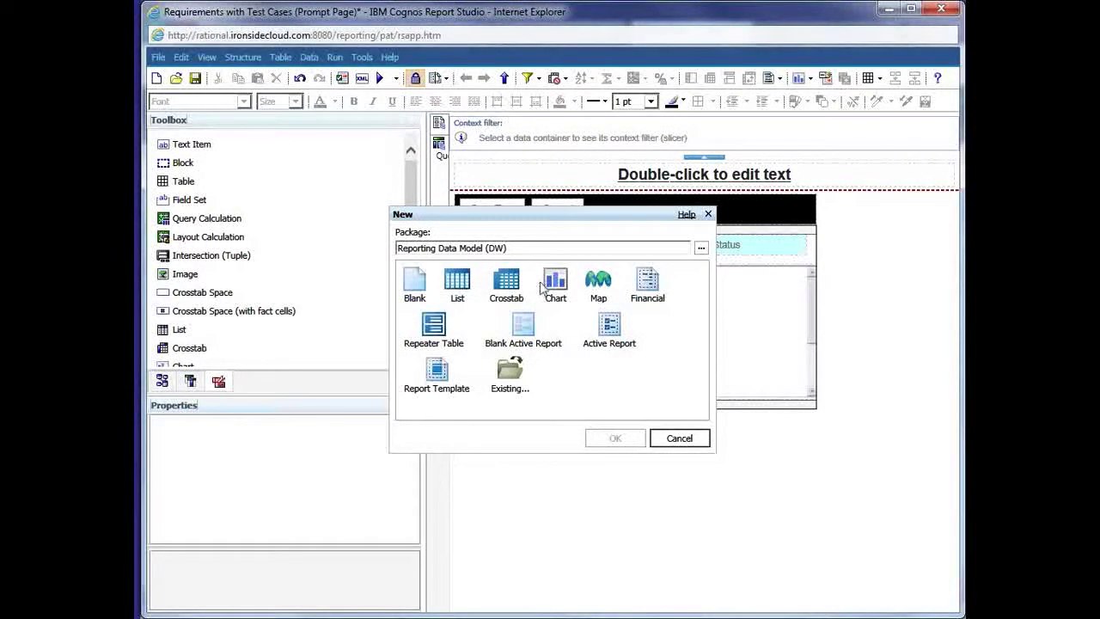
# Step: Create a chart report from the Reporting Data Model (DW) package, using the clustered column chart with 3-D effect
pyautogui.click(560, 282)
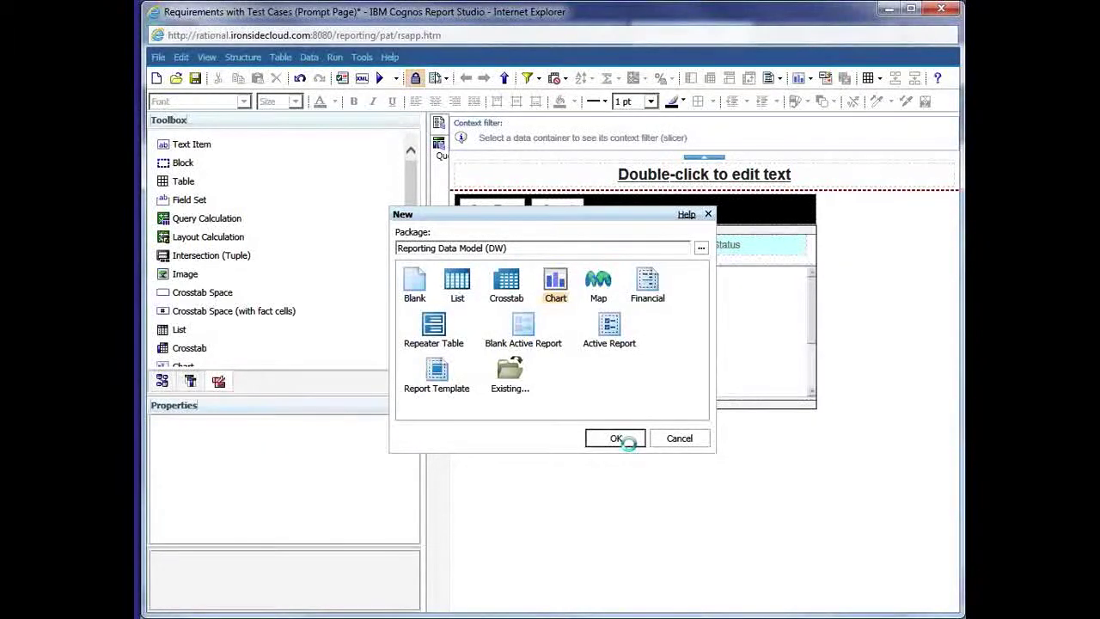
pyautogui.click(622, 438)
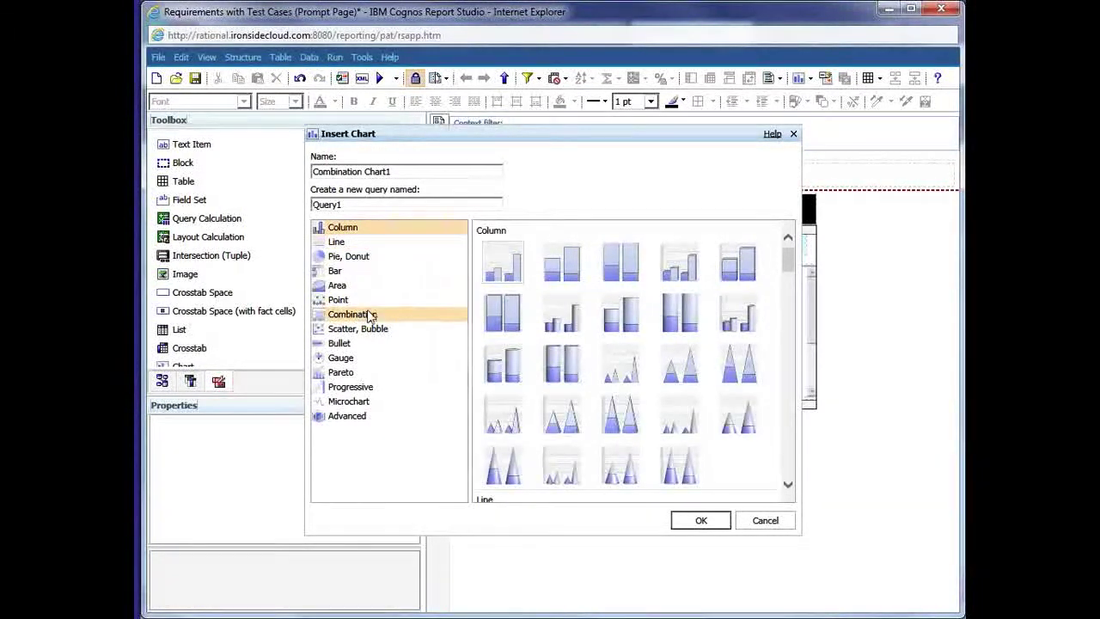
pyautogui.click(679, 267)
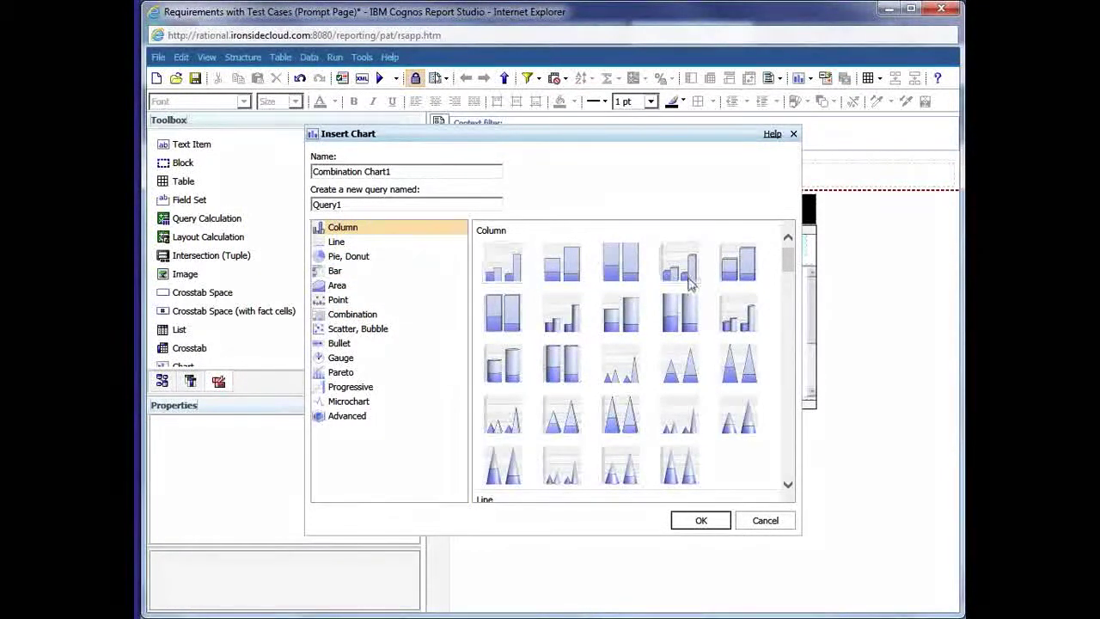
pyautogui.click(701, 521)
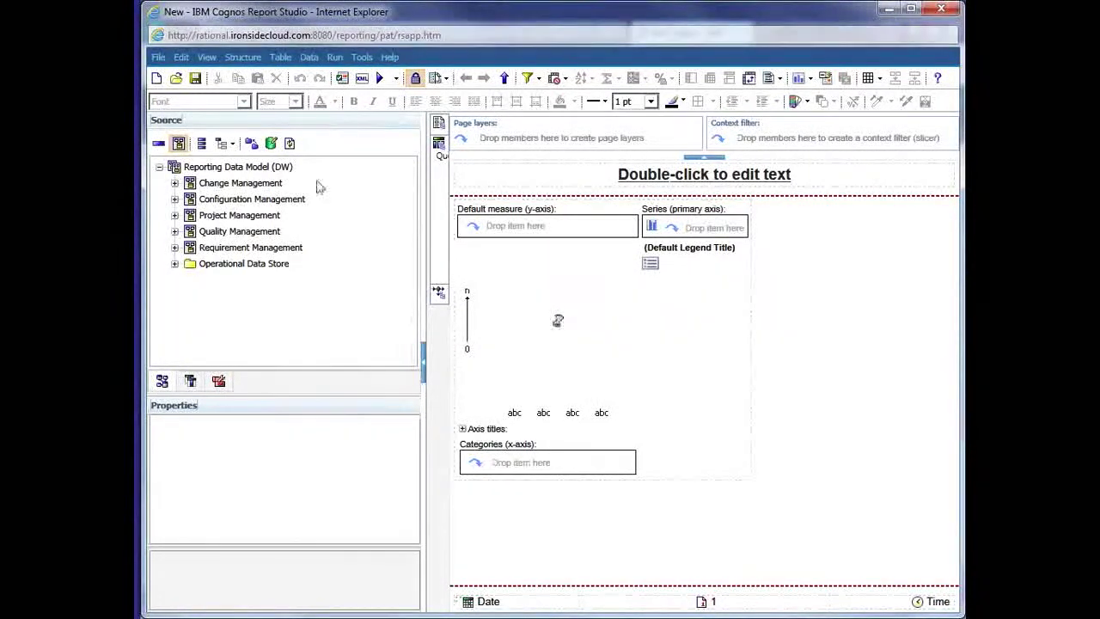
# Step: Set Closure from Change Management > Request Closure Metrics as the chart's default measure on the y-axis
pyautogui.click(174, 183)
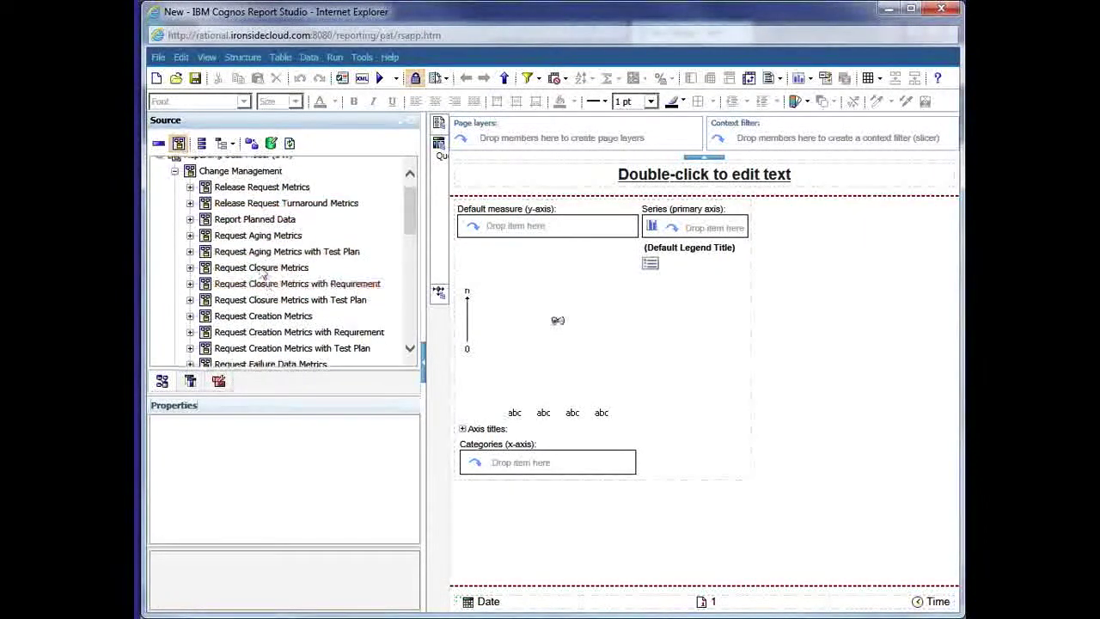
pyautogui.scroll(1, 233, 176)
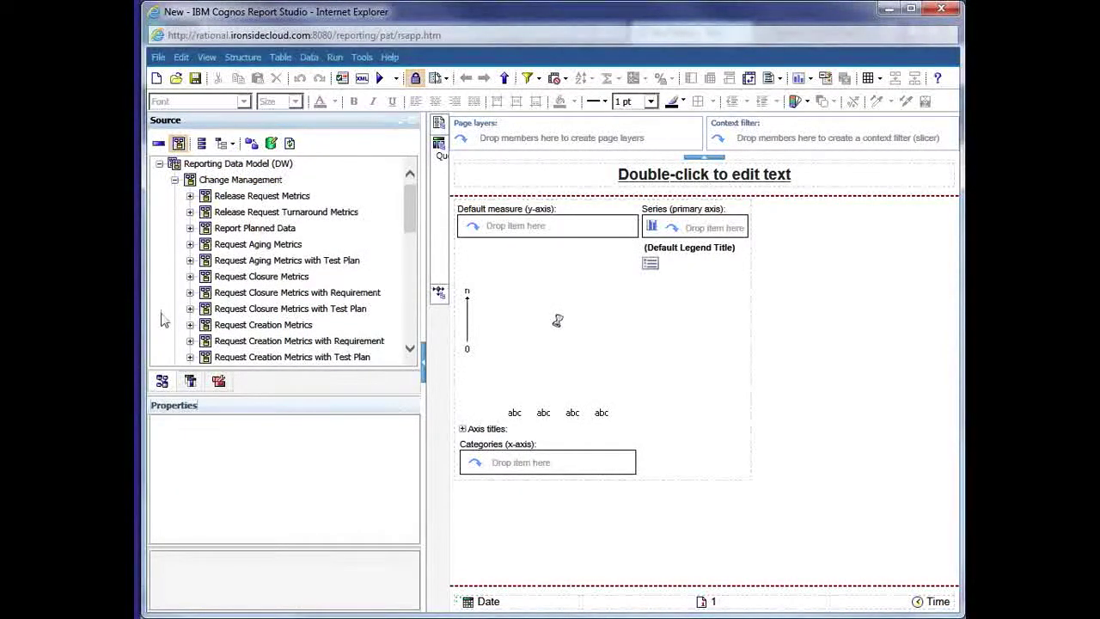
pyautogui.click(190, 276)
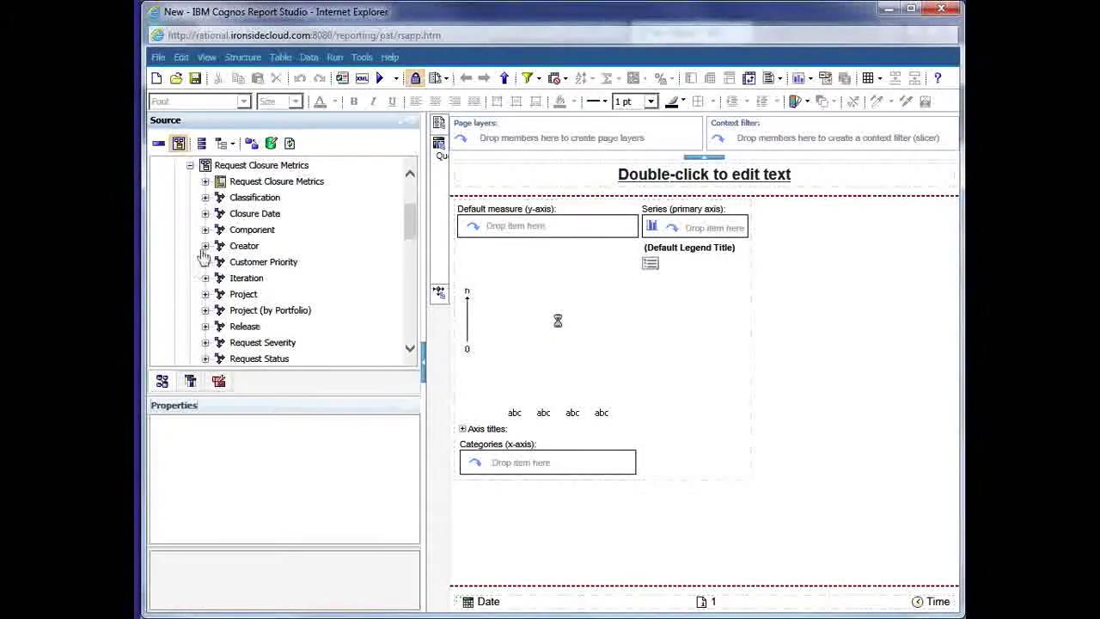
pyautogui.click(206, 183)
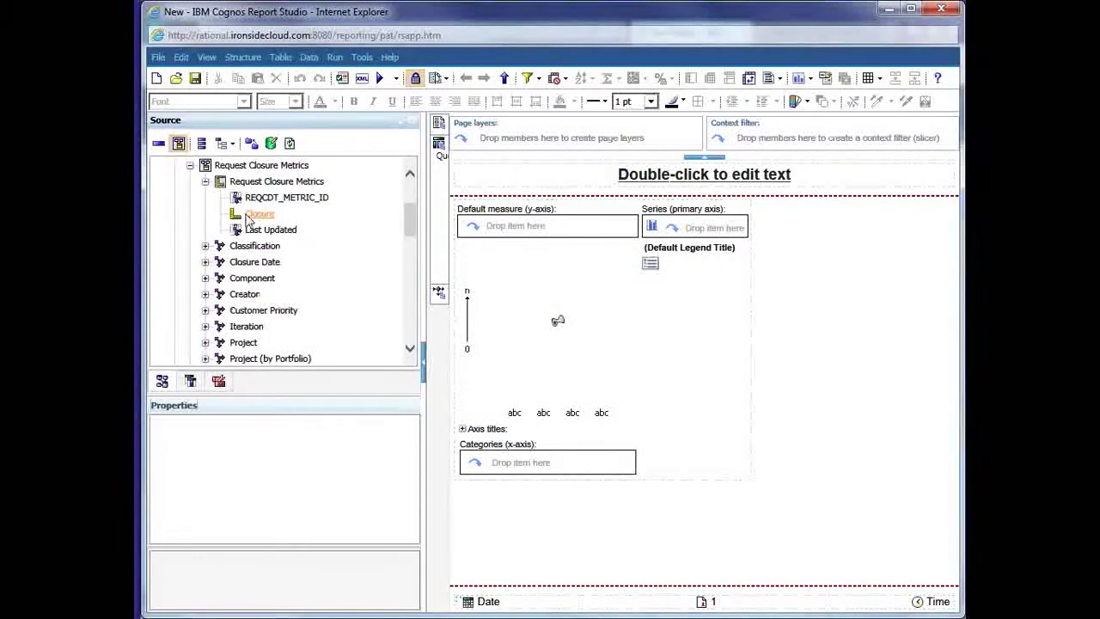
pyautogui.moveTo(248, 221); pyautogui.dragTo(487, 226)
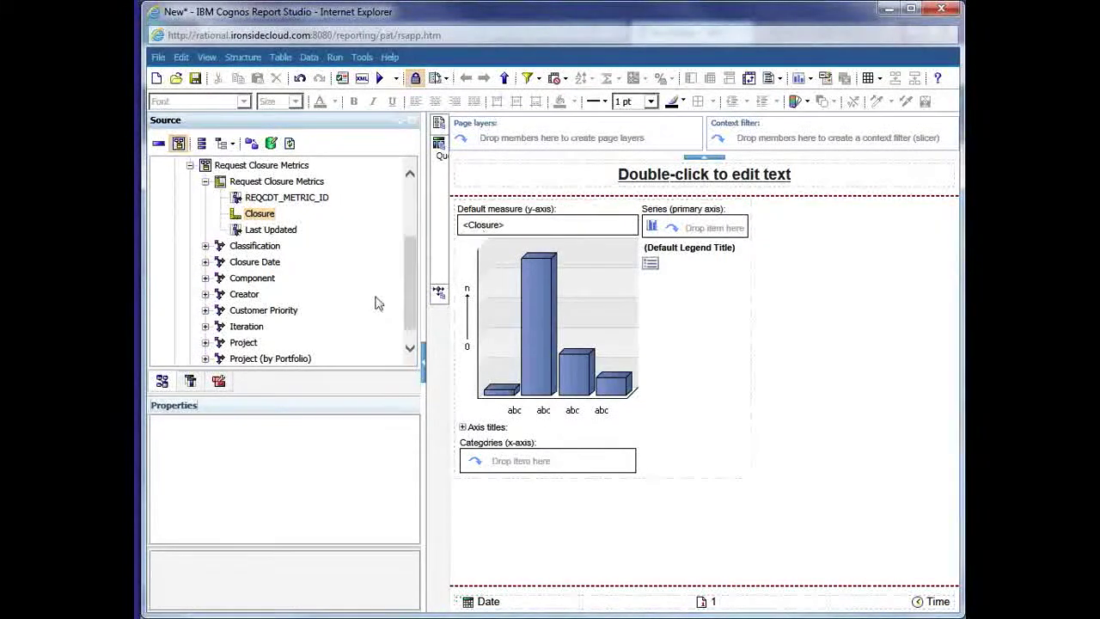
# Step: Set the Month level of the Closure Date dimension as the chart's x-axis category
pyautogui.scroll(-3, 325, 260)
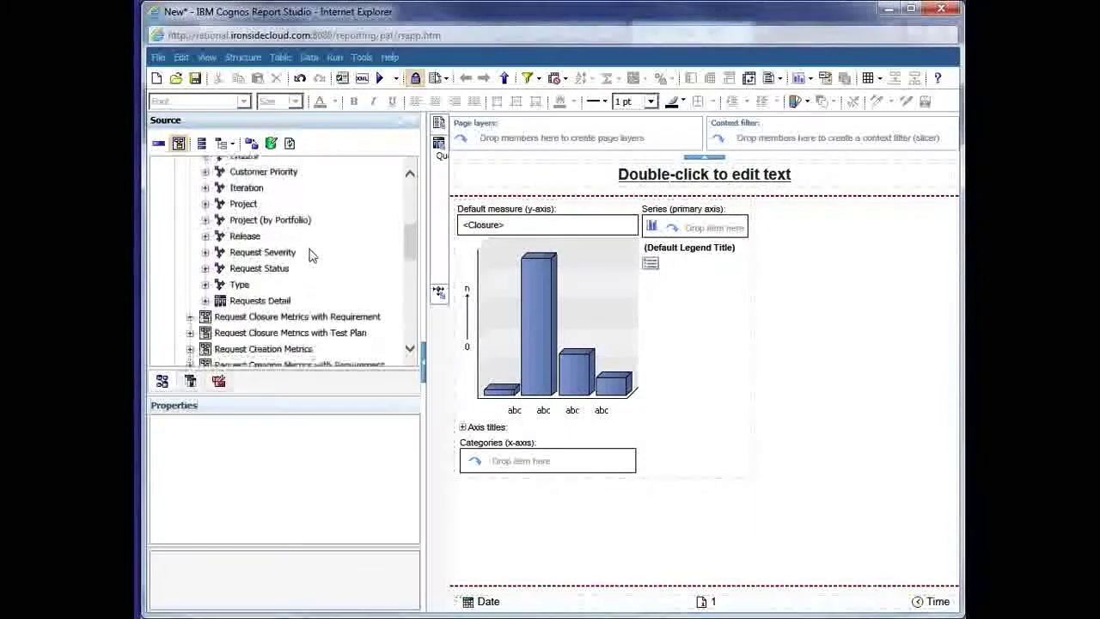
pyautogui.scroll(3, 308, 255)
pyautogui.scroll(-3, 308, 253)
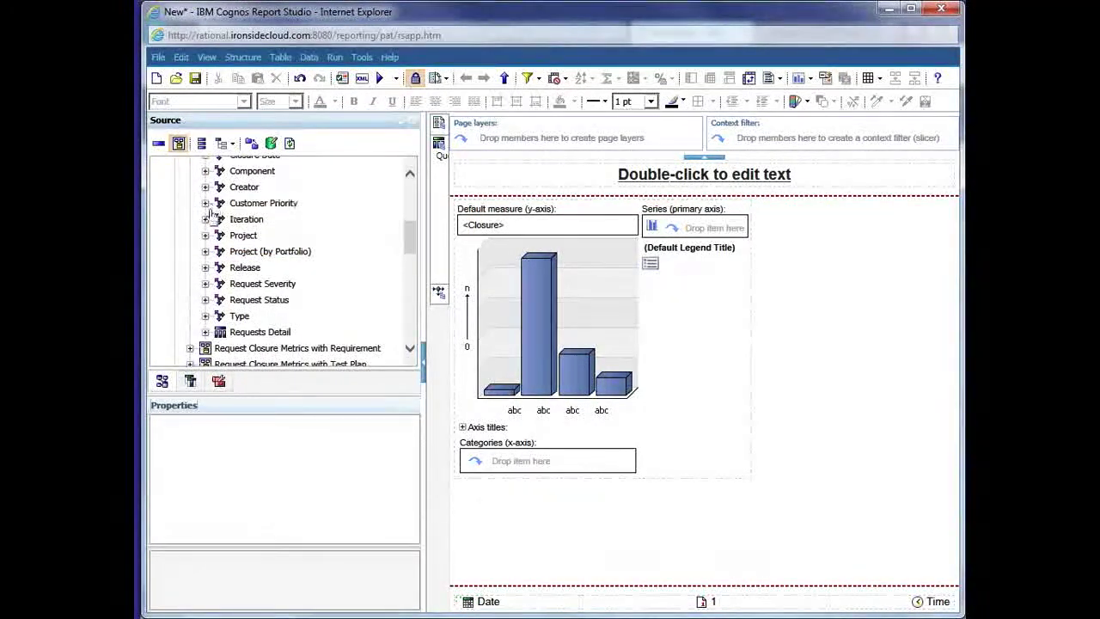
pyautogui.scroll(2, 206, 245)
pyautogui.scroll(4, 206, 245)
pyautogui.scroll(-4, 206, 245)
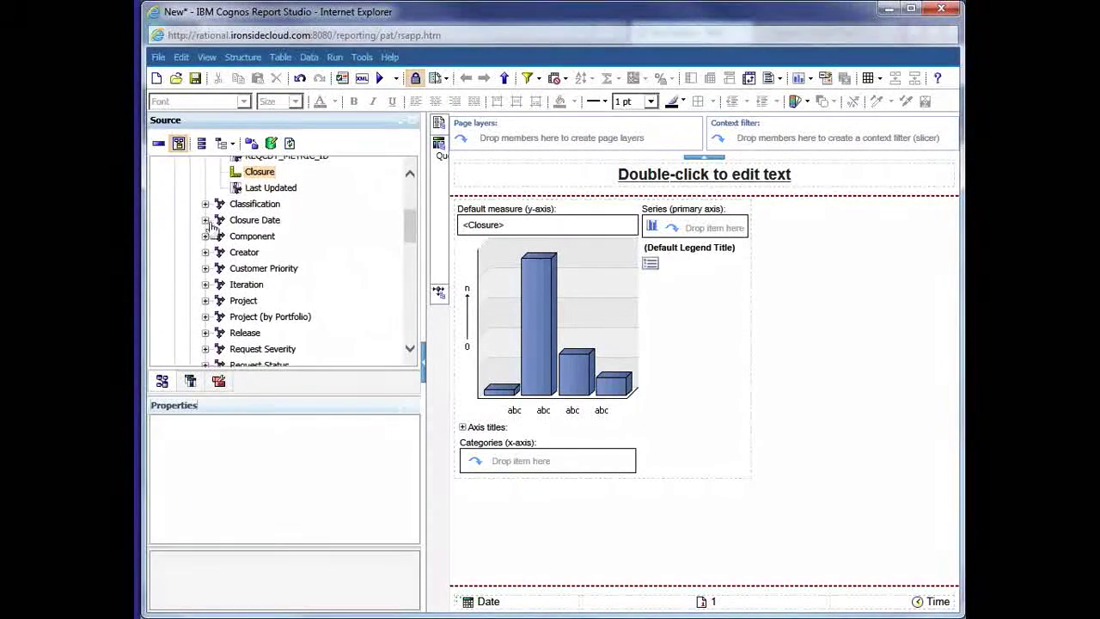
pyautogui.click(206, 221)
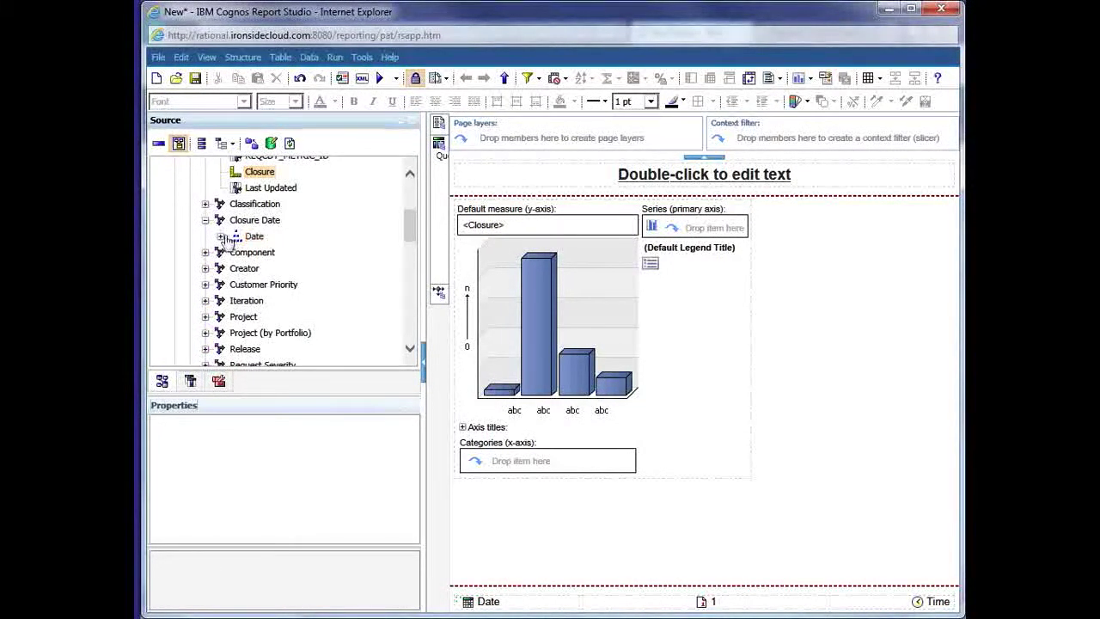
pyautogui.click(223, 238)
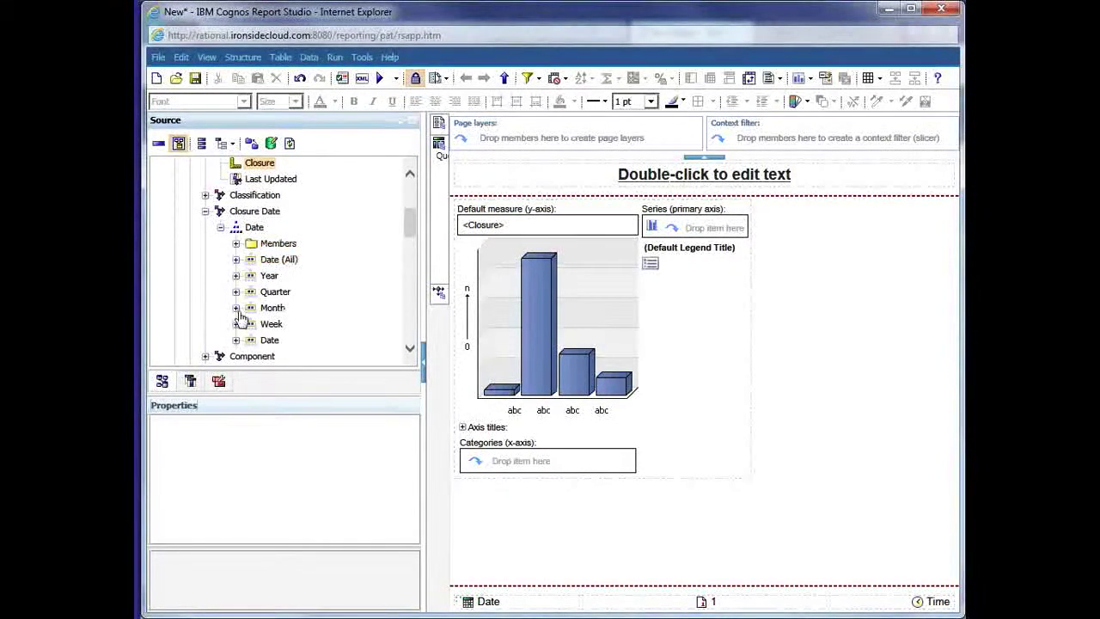
pyautogui.click(236, 308)
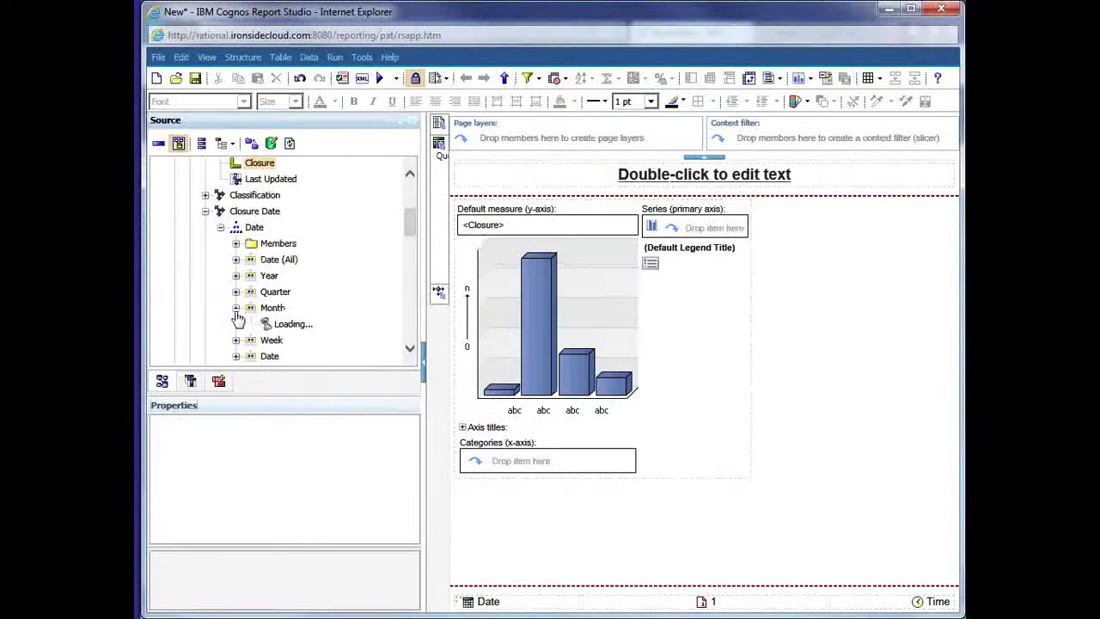
pyautogui.moveTo(273, 291); pyautogui.dragTo(504, 466)
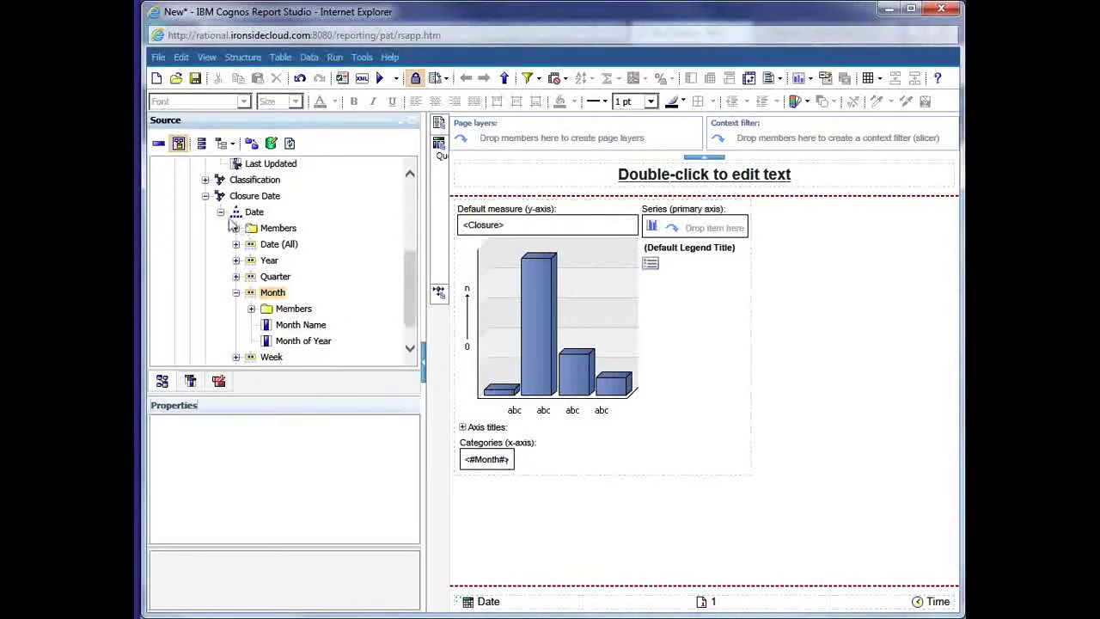
# Step: Set the Project level of the Project dimension as the chart's series on the primary axis
pyautogui.scroll(3, 226, 220)
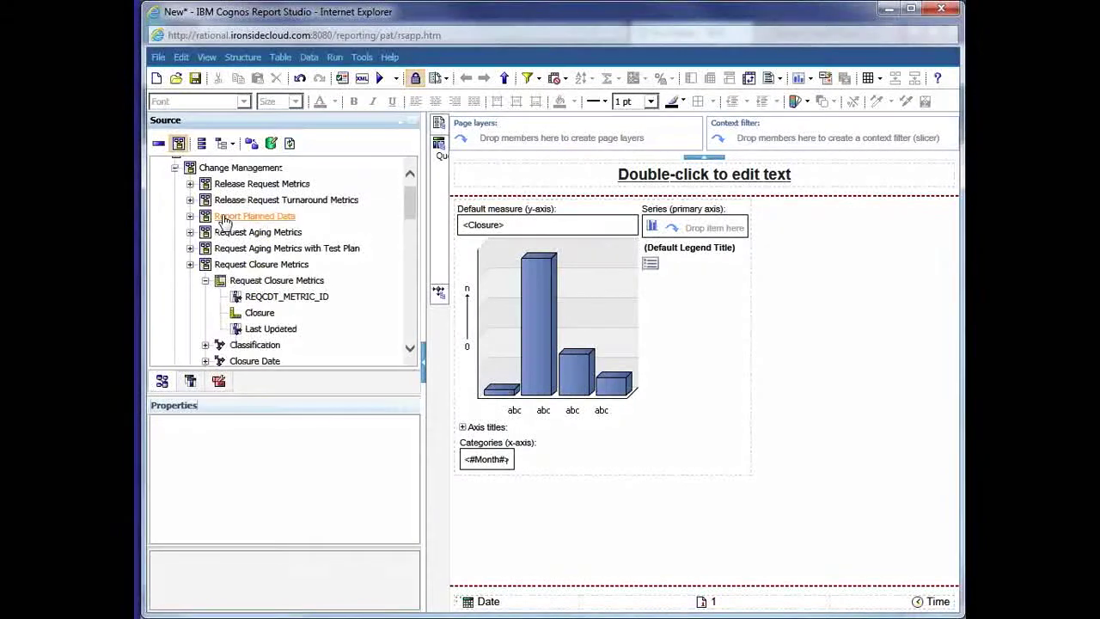
pyautogui.scroll(-4, 222, 220)
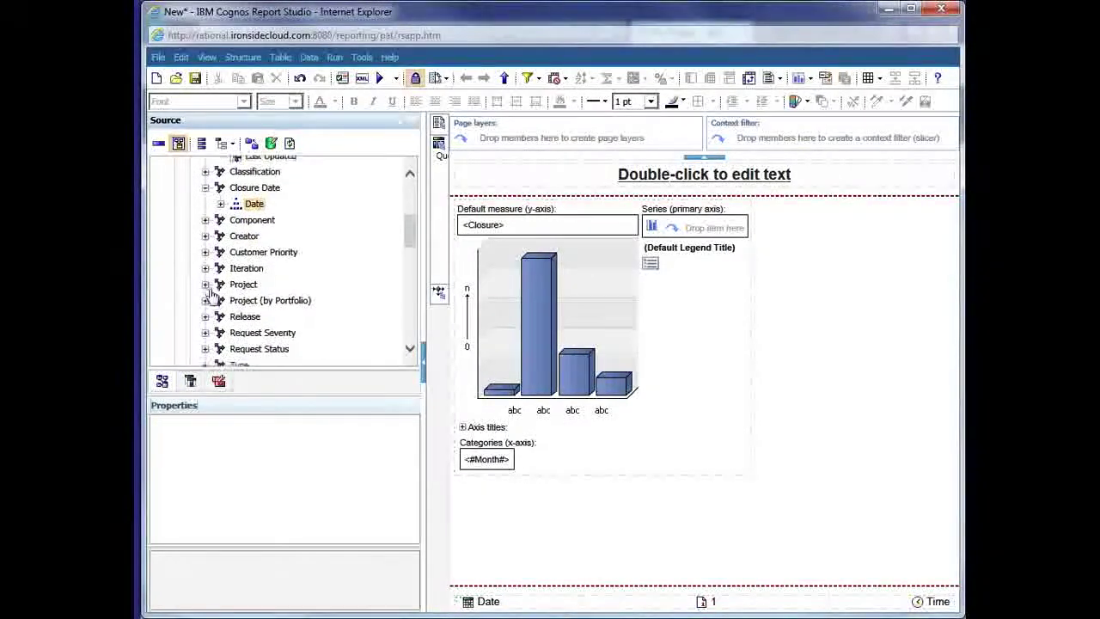
pyautogui.click(206, 276)
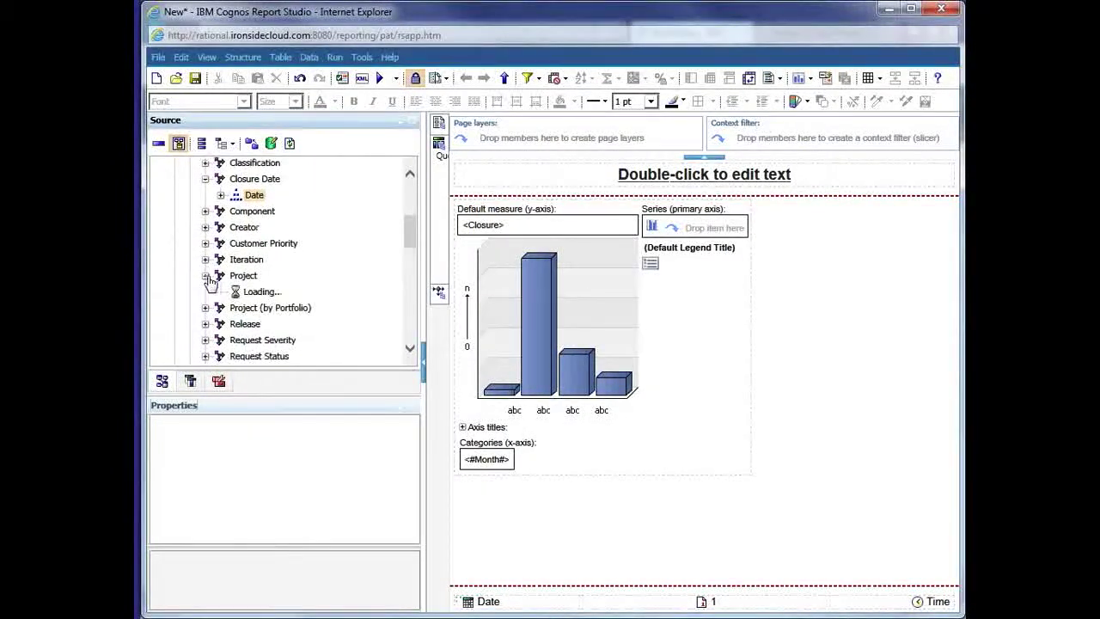
pyautogui.click(221, 292)
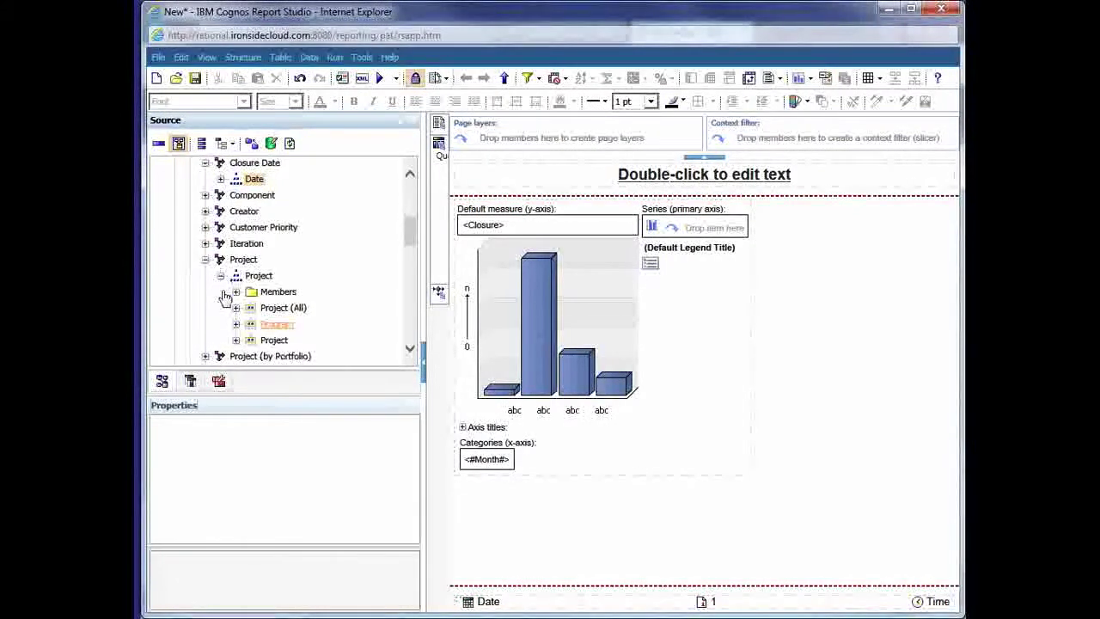
pyautogui.moveTo(273, 339); pyautogui.dragTo(679, 228)
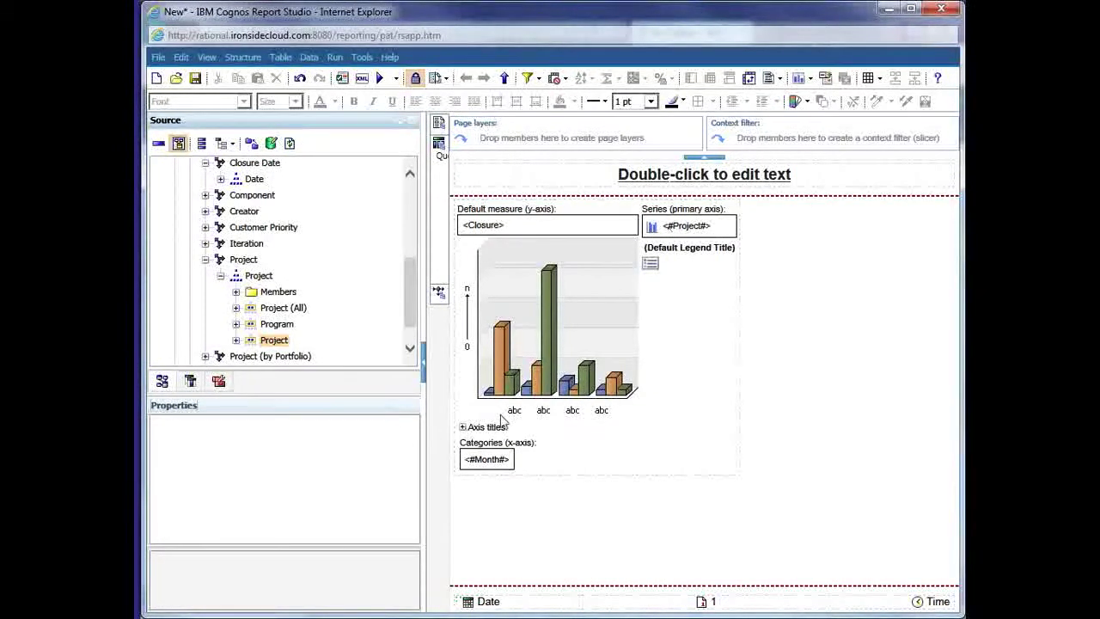
# Step: Run the report to view closures by month and project, and return to Report Studio
pyautogui.click(378, 78)
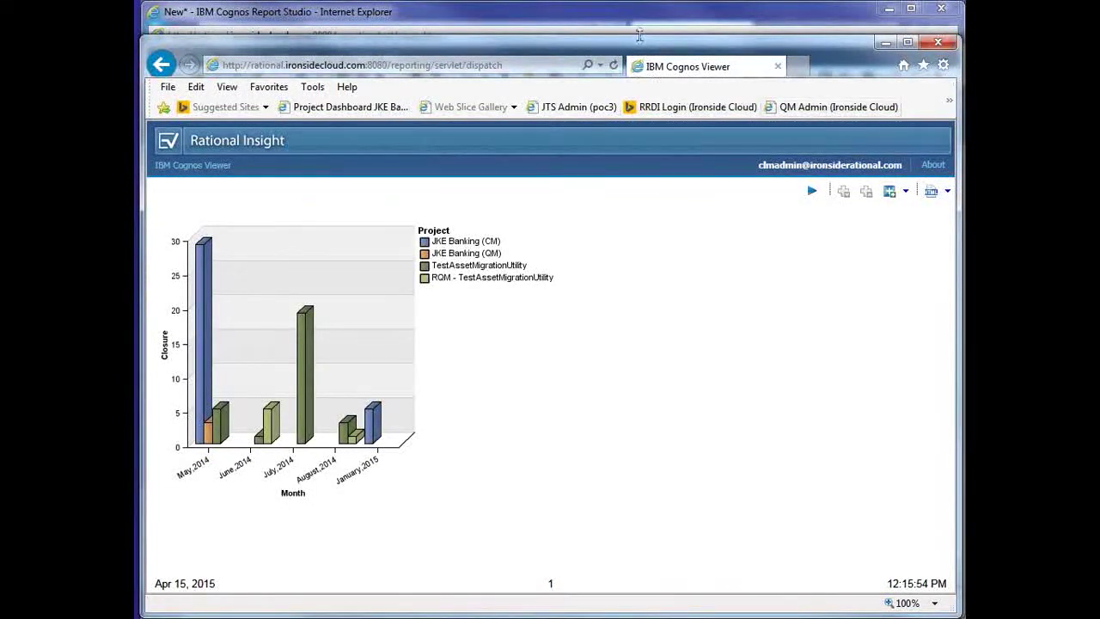
pyautogui.click(571, 15)
# Step: Expand Requests Detail under Request Closure Metrics in the data model to display its items
pyautogui.scroll(-3, 255, 326)
pyautogui.scroll(2, 253, 328)
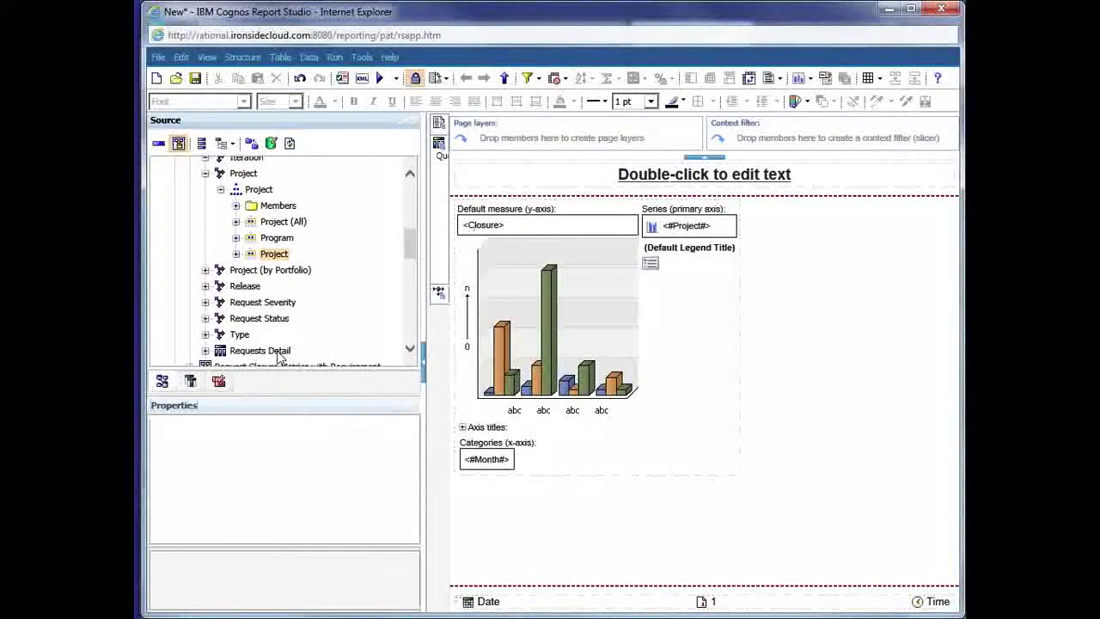
pyautogui.scroll(-1, 222, 342)
pyautogui.click(205, 343)
pyautogui.scroll(-3, 285, 324)
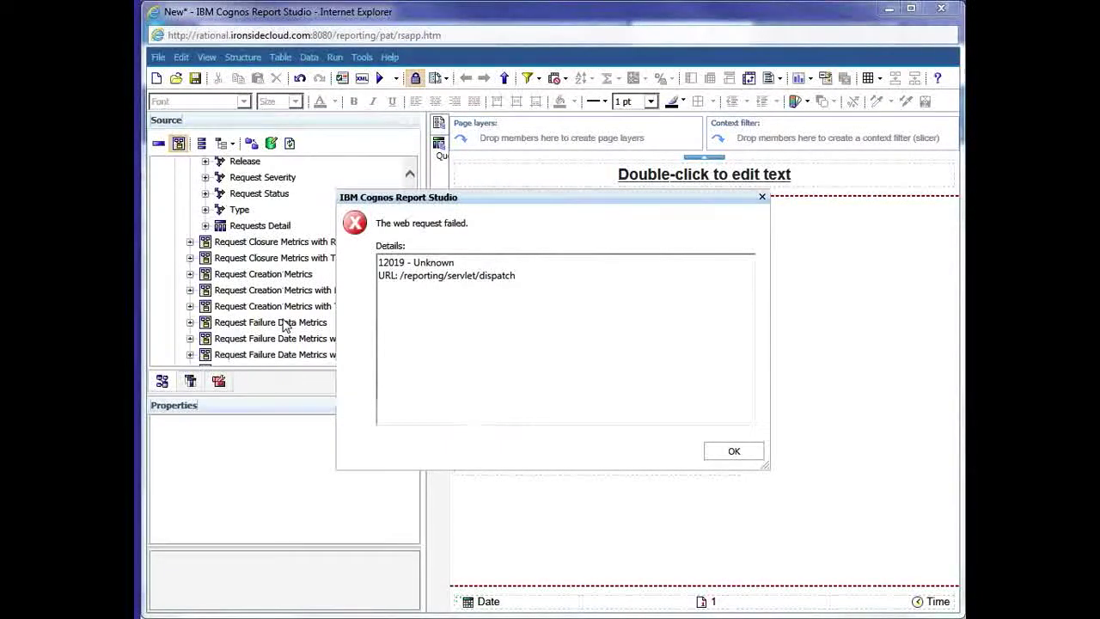
pyautogui.click(731, 451)
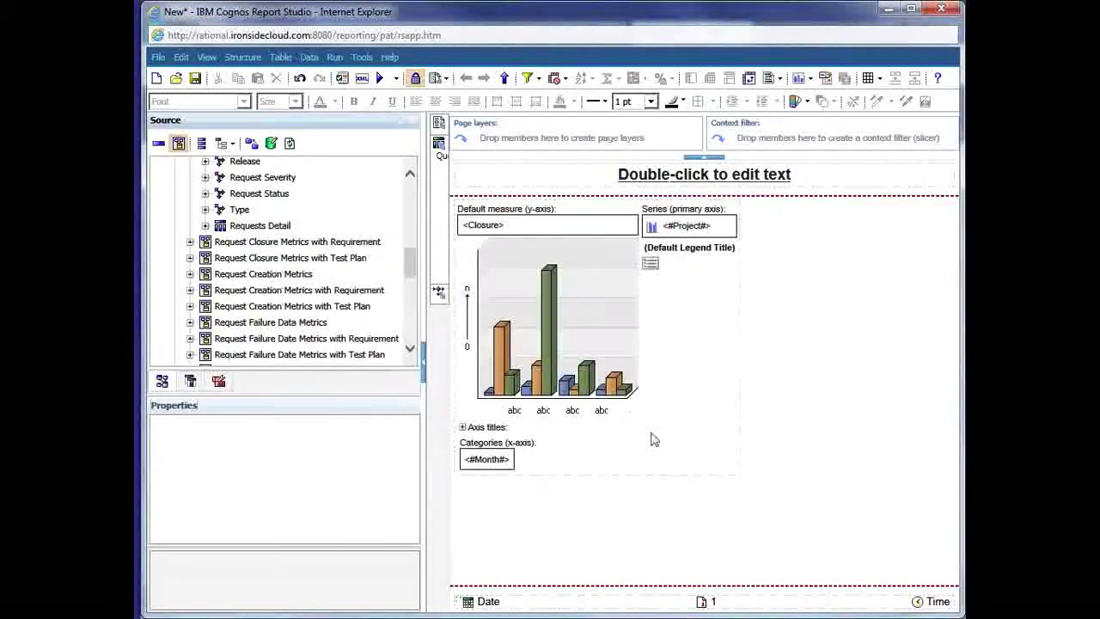
pyautogui.click(207, 230)
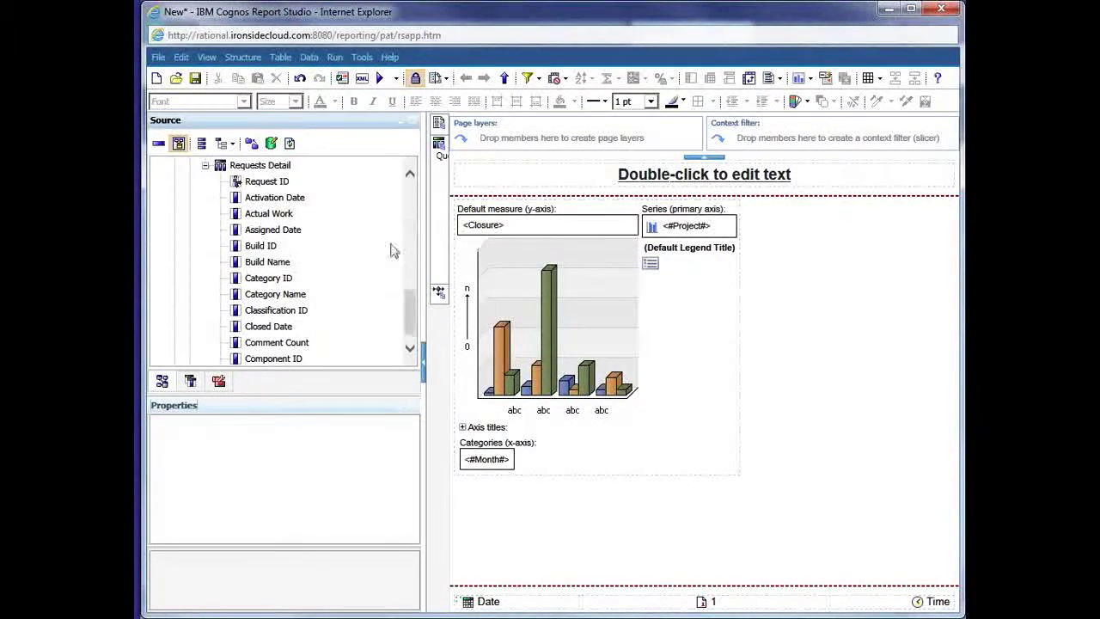
# Step: Go to the chart's query and add a new data item to its data items
pyautogui.rightClick(568, 291)
pyautogui.click(620, 383)
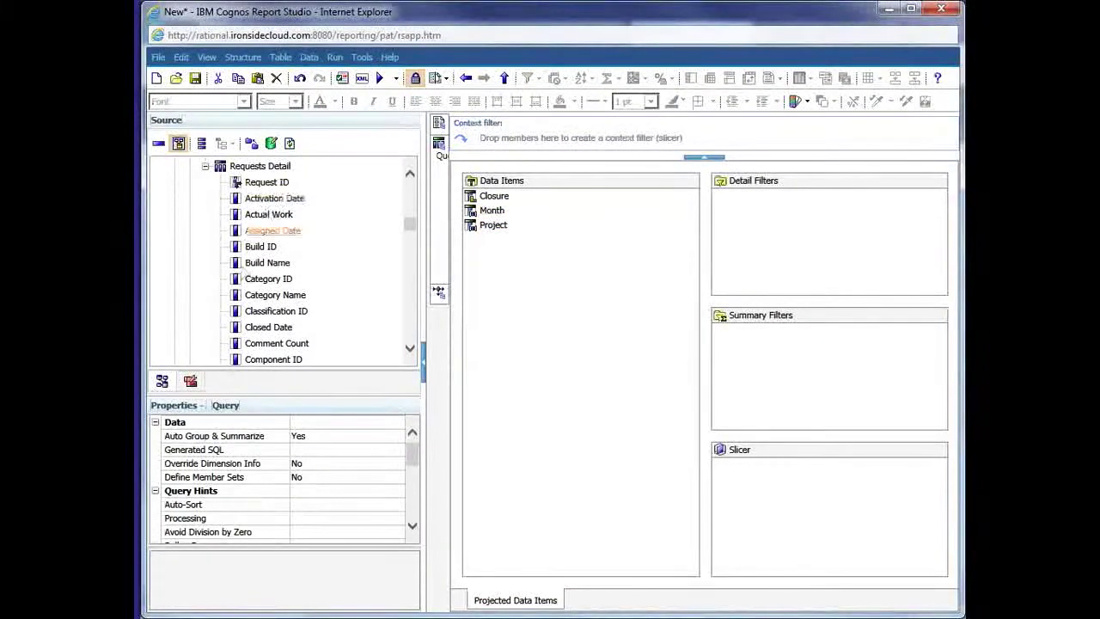
pyautogui.click(190, 381)
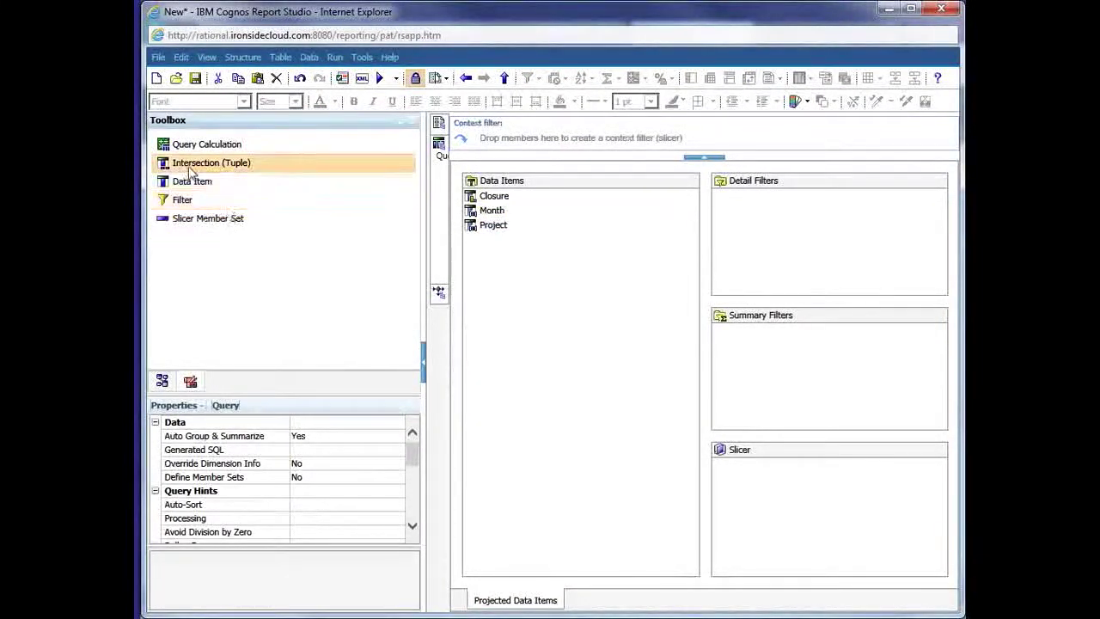
pyautogui.moveTo(191, 181); pyautogui.dragTo(495, 250)
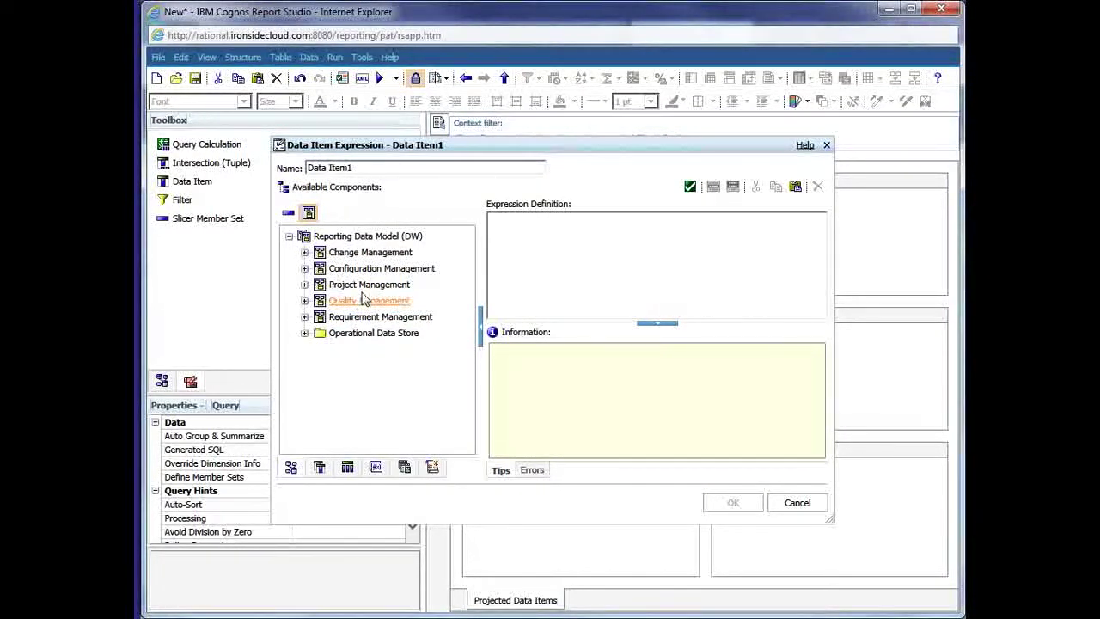
# Step: Define the new data item's expression as if ([Request Closure Metrics].[Requests Detail].[Request Status] = "Closed") then (1) else (0)
pyautogui.click(305, 255)
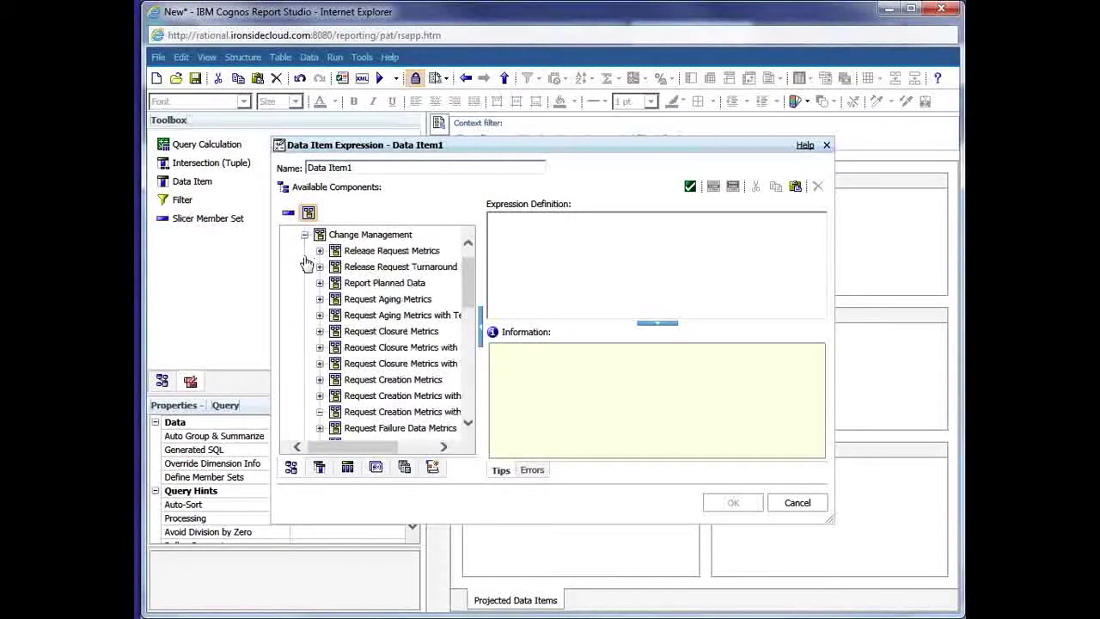
pyautogui.click(320, 330)
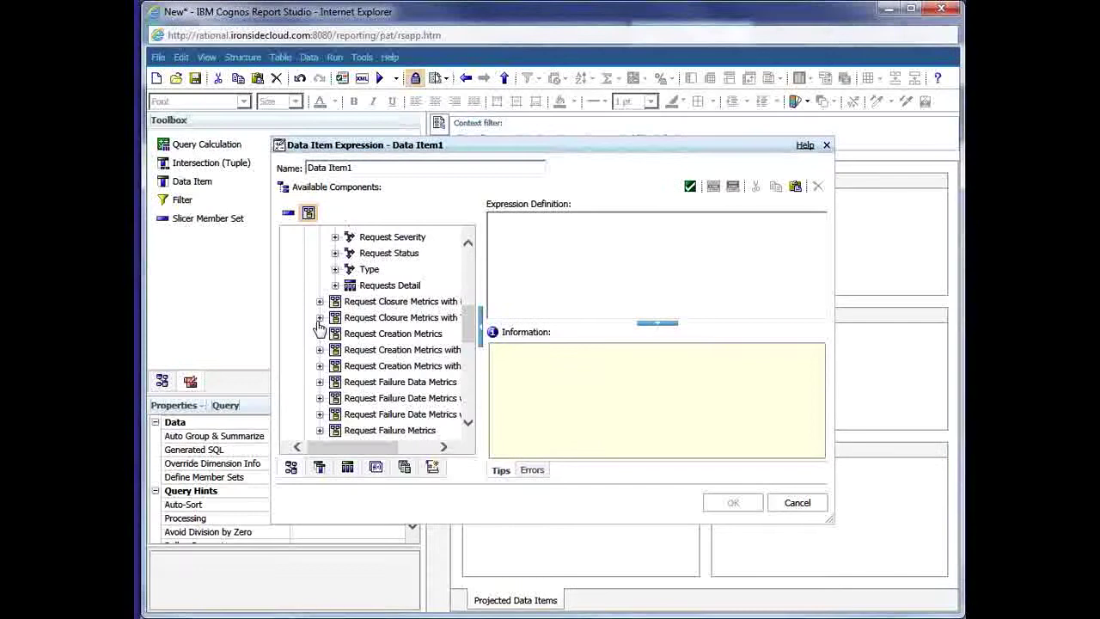
pyautogui.scroll(3, 322, 329)
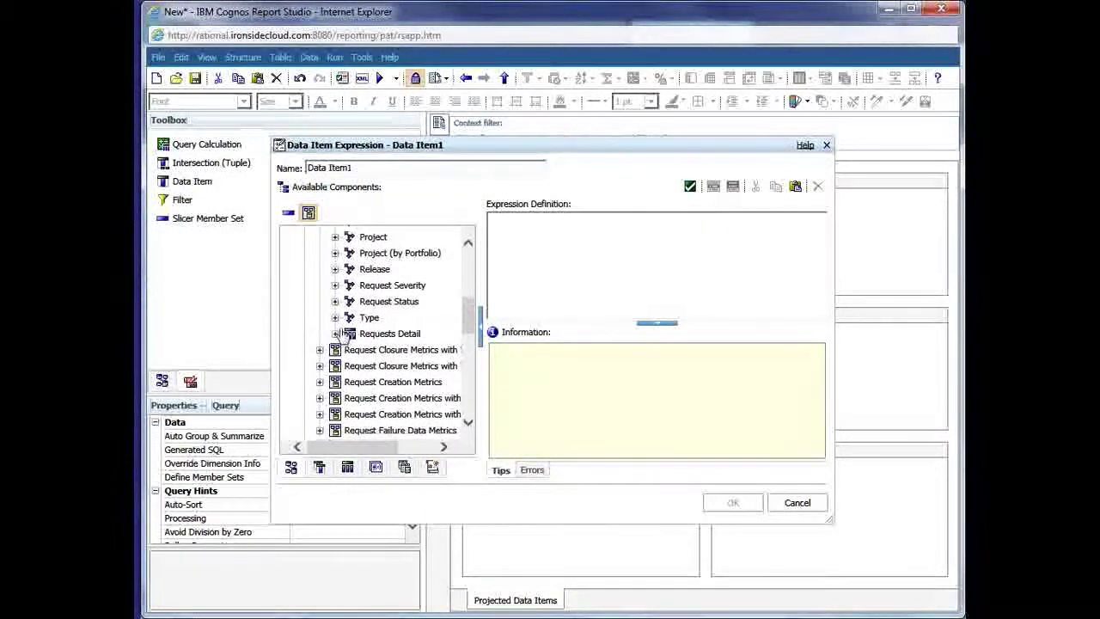
pyautogui.click(335, 333)
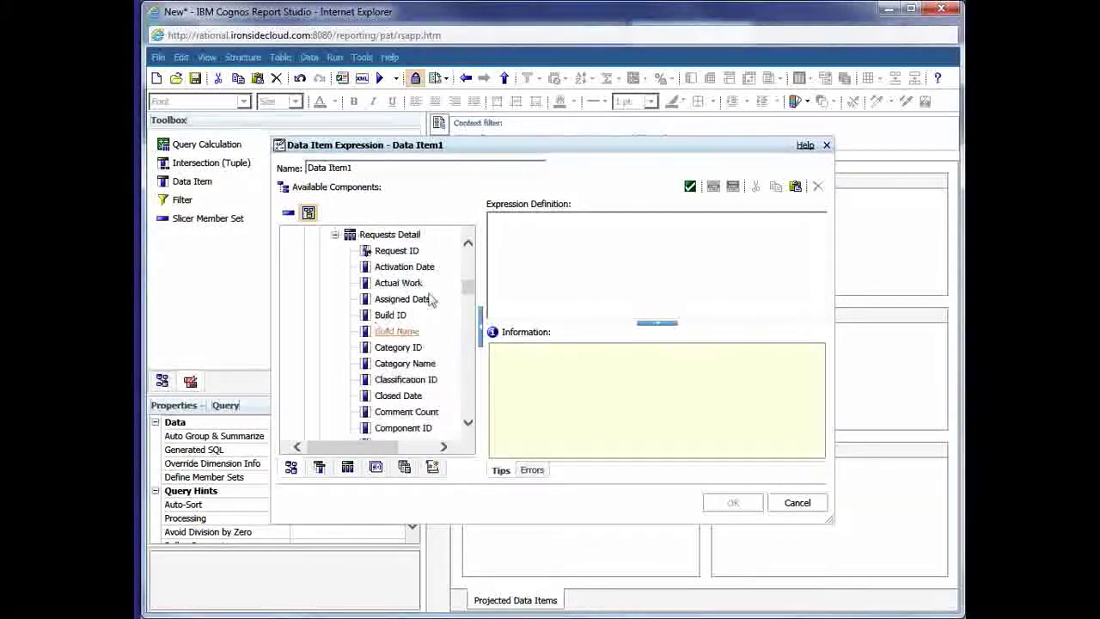
pyautogui.click(600, 255)
pyautogui.write('if (')
pyautogui.scroll(-4, 397, 368)
pyautogui.scroll(-7, 397, 368)
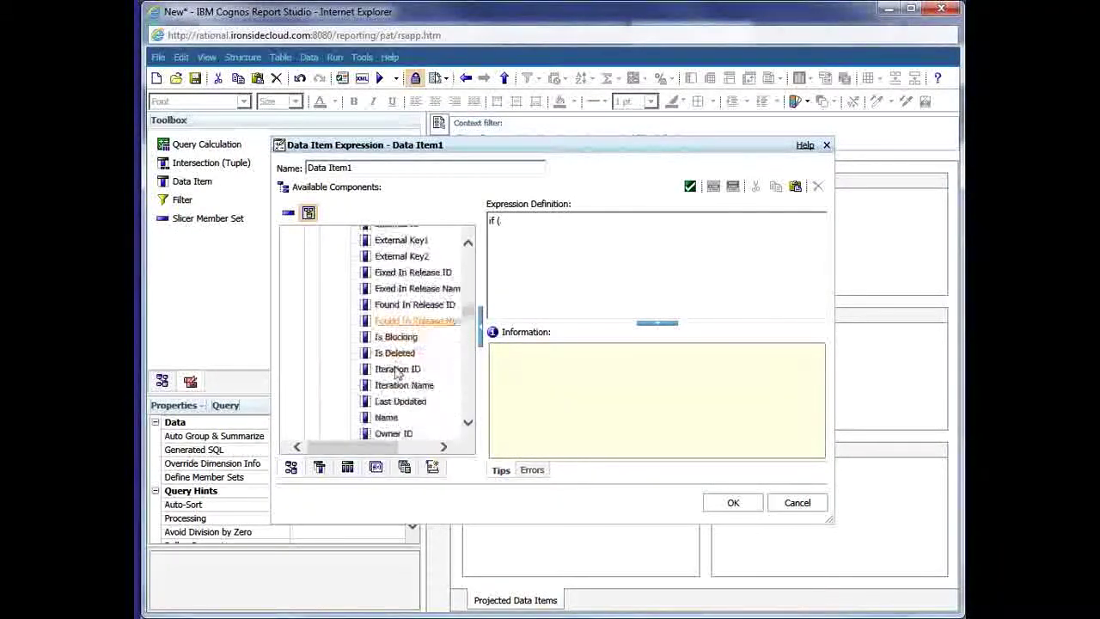
pyautogui.scroll(-5, 397, 369)
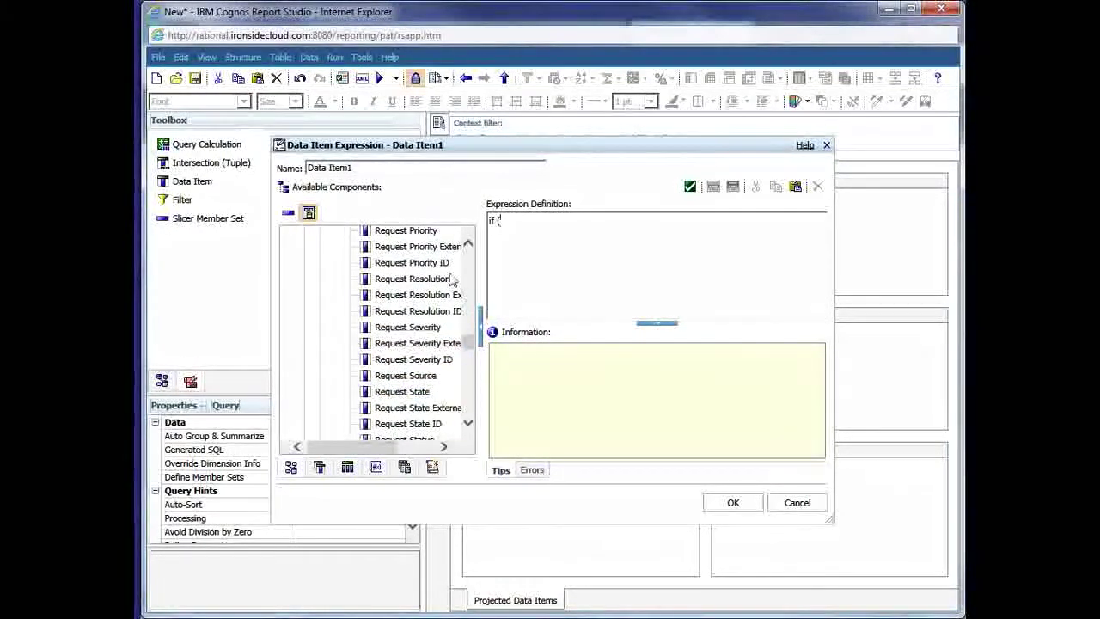
pyautogui.scroll(-1, 426, 359)
pyautogui.moveTo(432, 401); pyautogui.dragTo(576, 309)
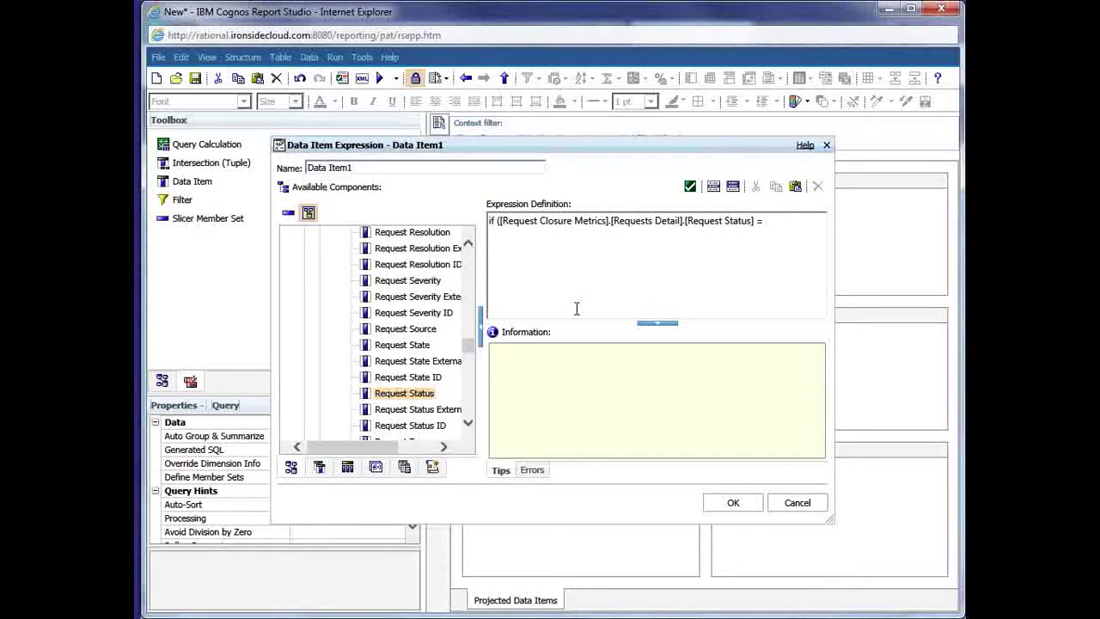
pyautogui.write('= "Closed") tnen (1) else (0')
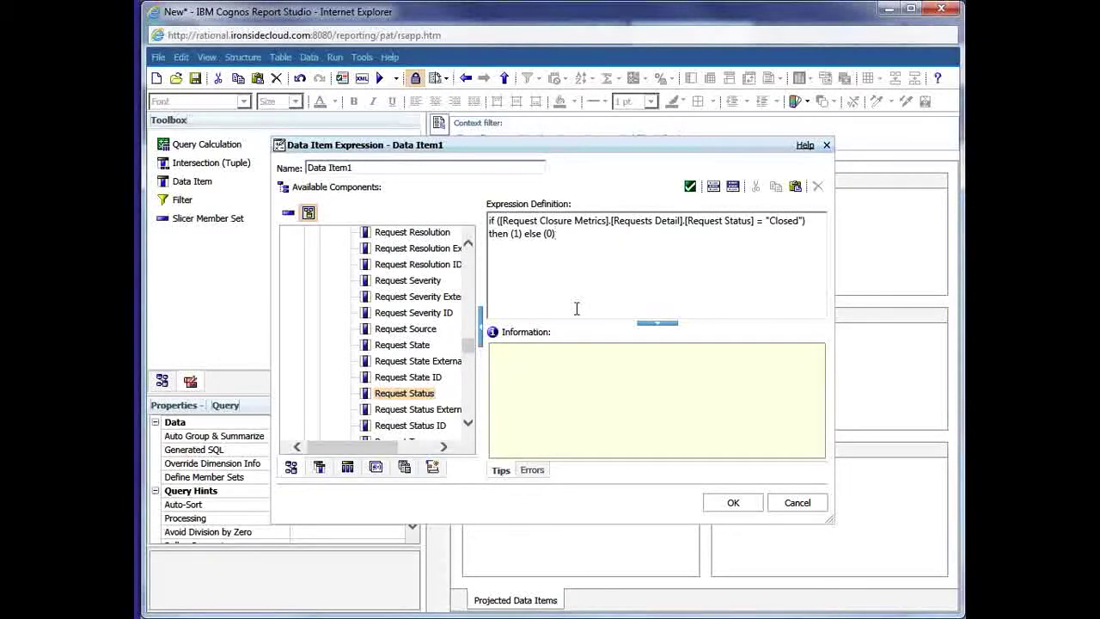
pyautogui.click(739, 502)
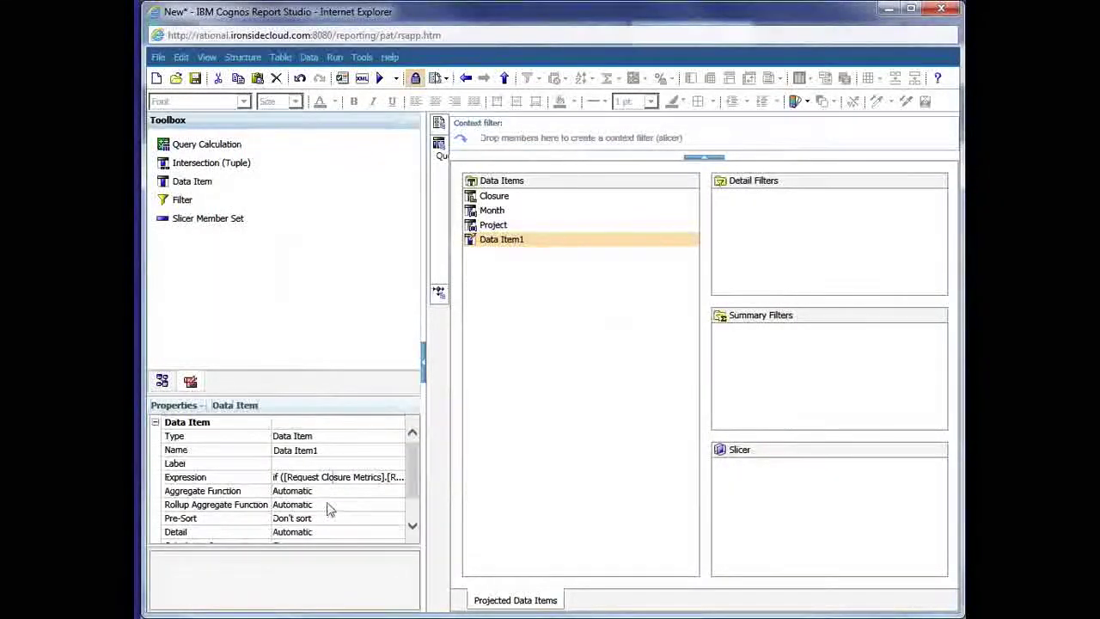
# Step: Set the new data item's aggregate function to Total
pyautogui.click(350, 491)
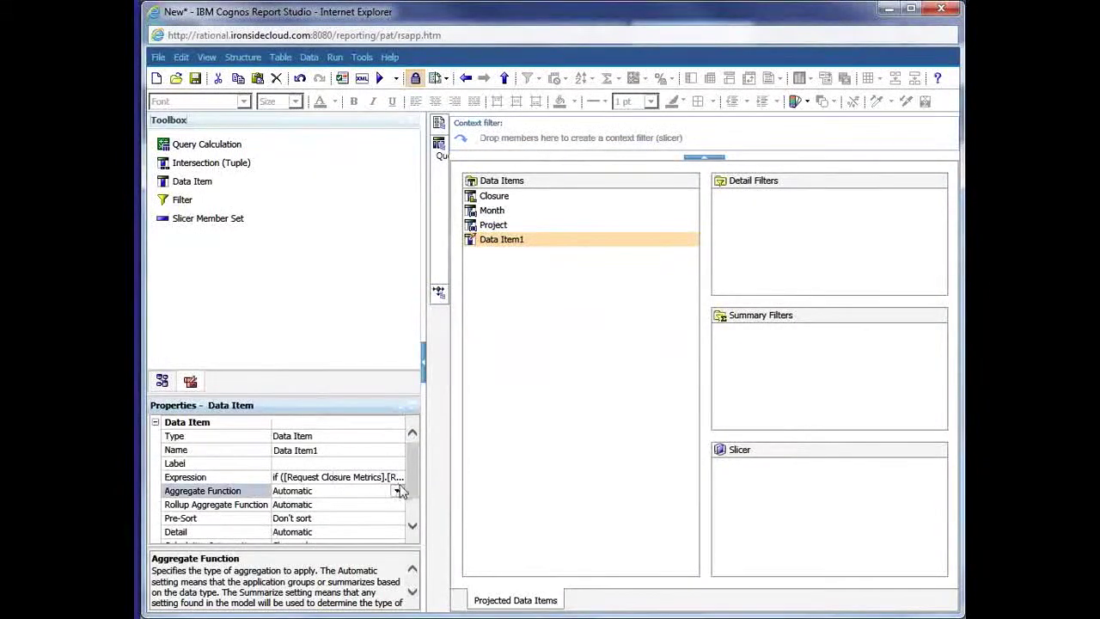
pyautogui.click(398, 491)
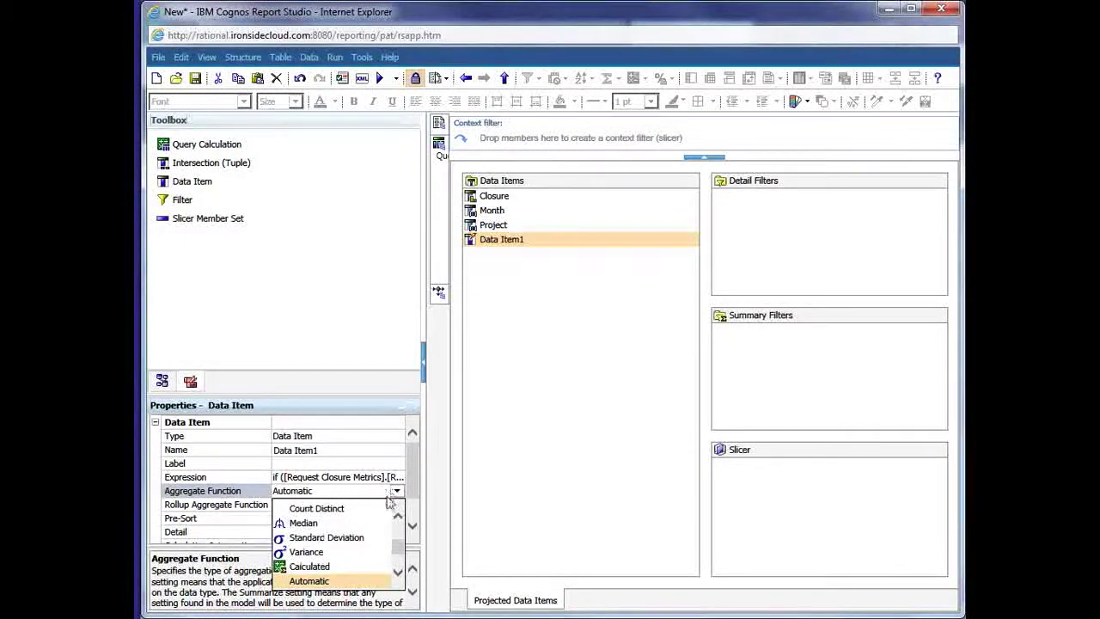
pyautogui.scroll(3, 391, 515)
pyautogui.click(355, 519)
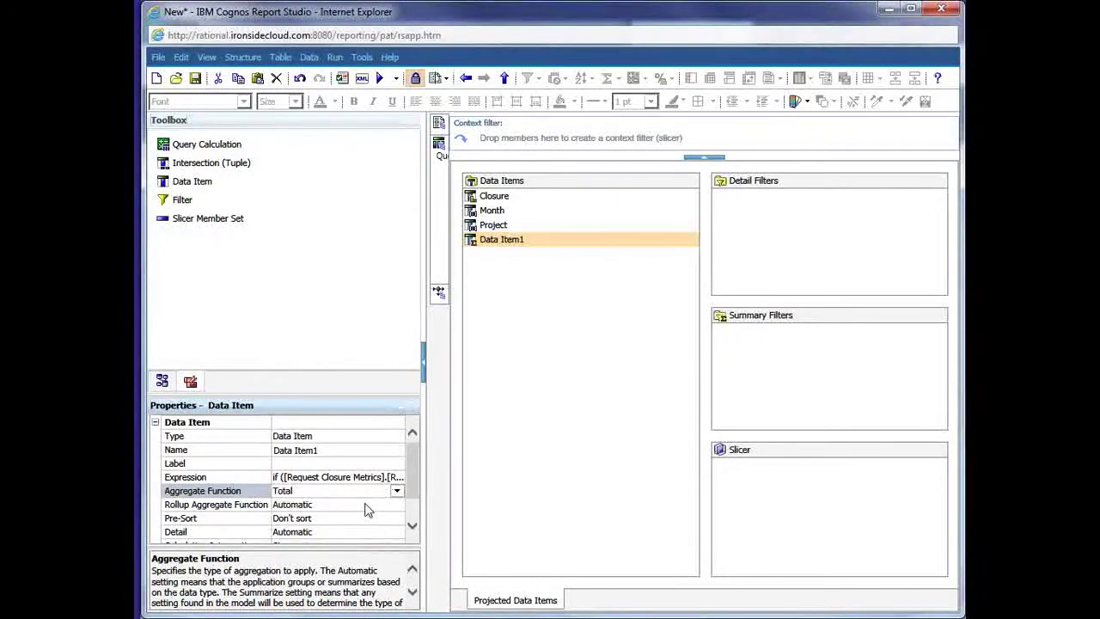
# Step: Rename the new data item as Closed Requests
pyautogui.click(355, 450)
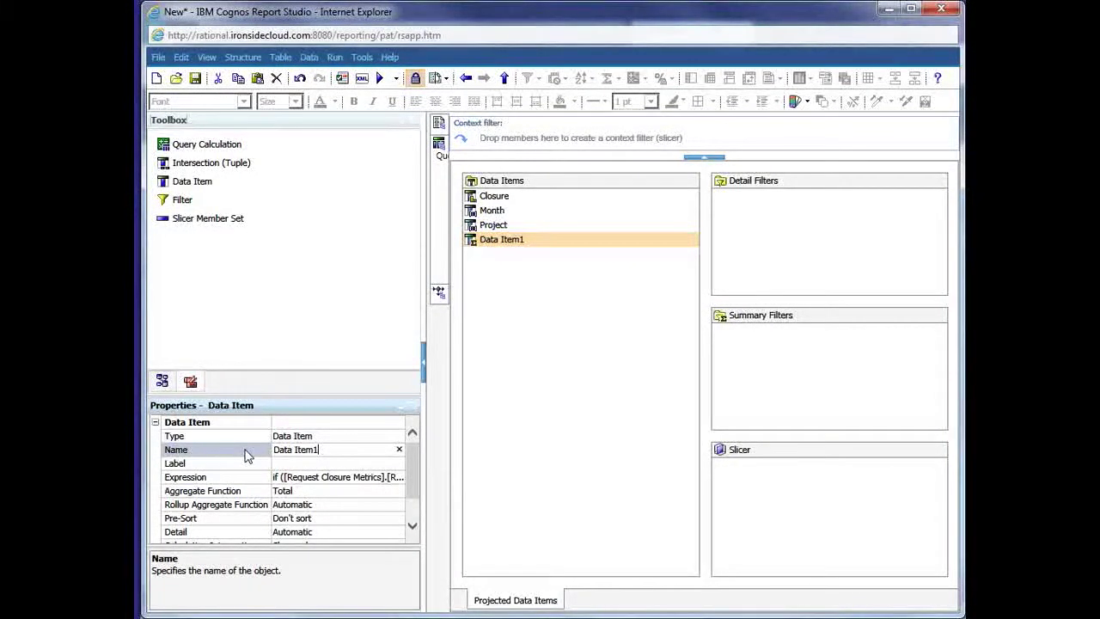
pyautogui.click(281, 447)
pyautogui.tripleClick(281, 448)
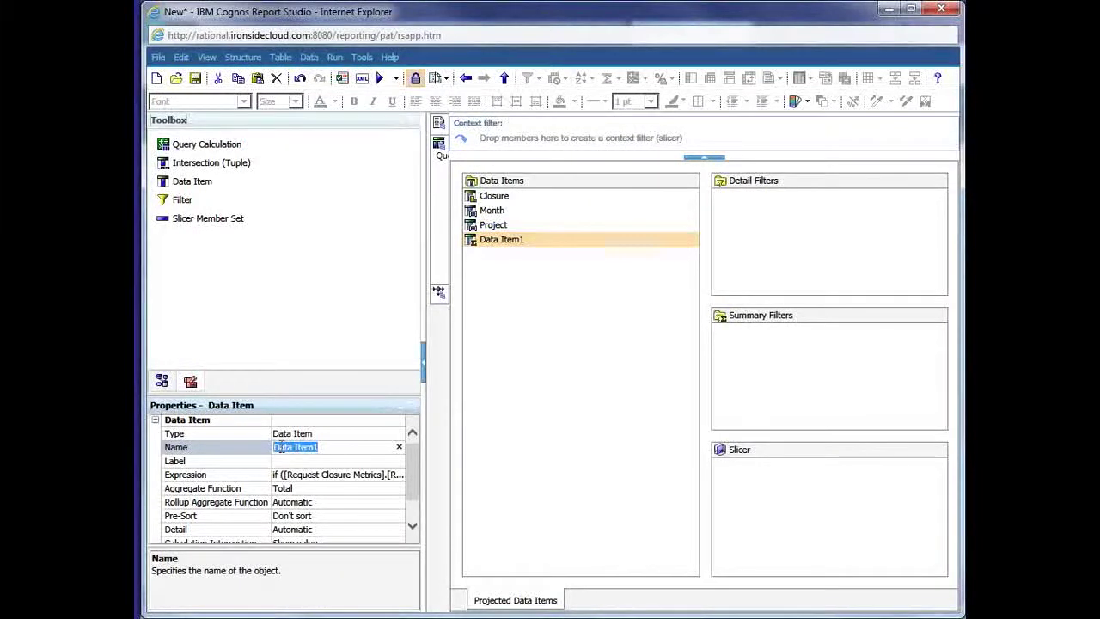
pyautogui.write('Closed De')
pyautogui.write('Worek')
pyautogui.press('BackSpace')
pyautogui.press('BackSpace')
pyautogui.press('BackSpace')
pyautogui.press('BackSpace')
pyautogui.write('Requests')
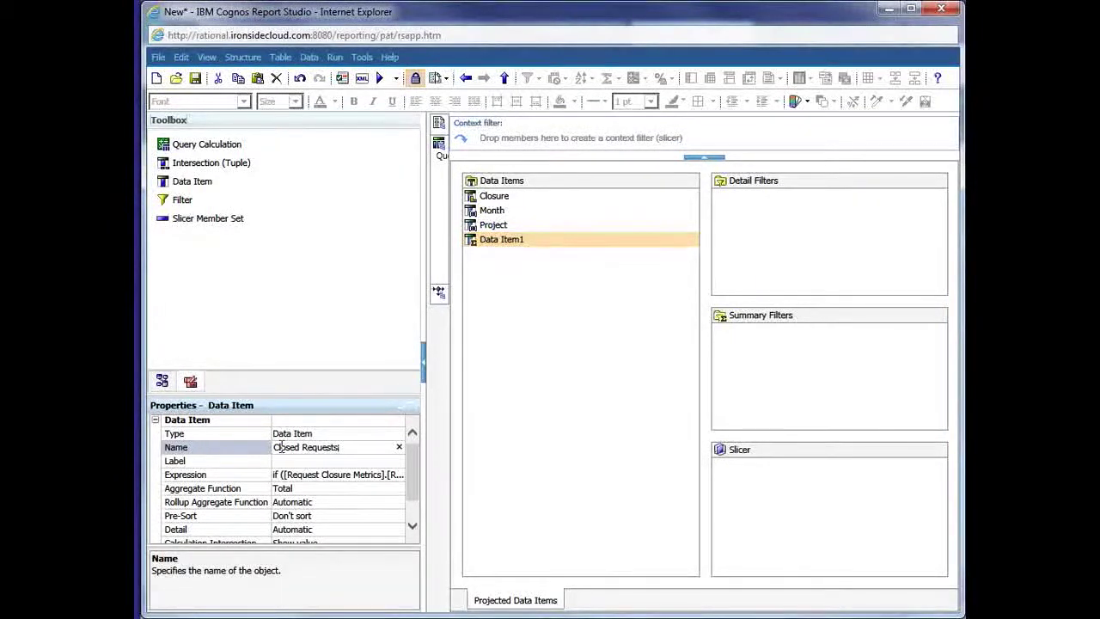
pyautogui.press('Return')
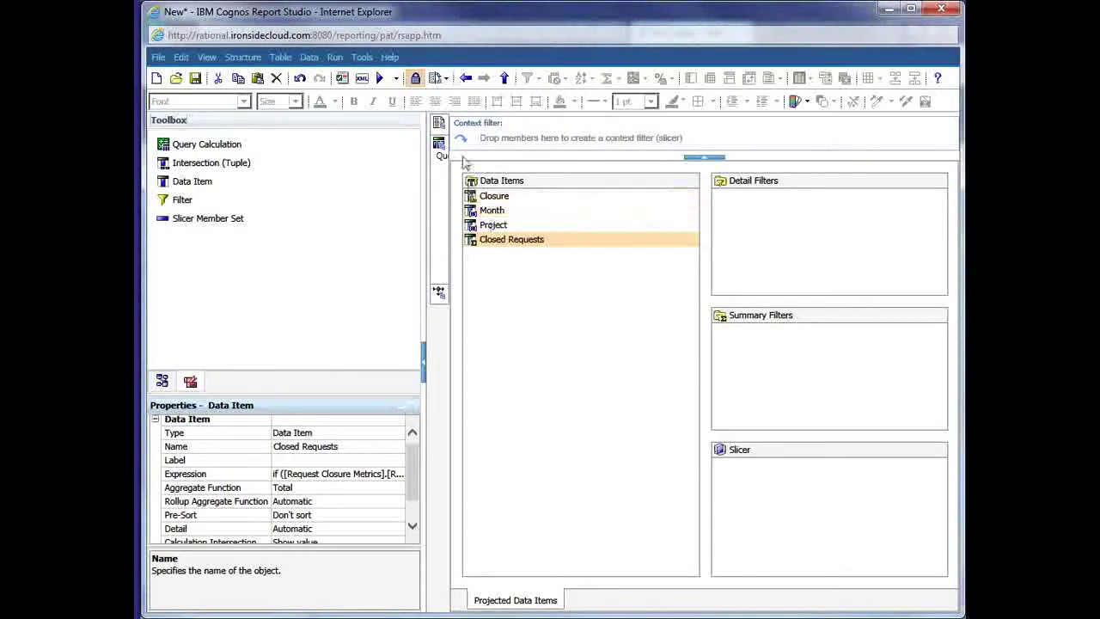
# Step: Return to the report page and replace Closure with the Closed Requests query item as the chart's default measure
pyautogui.moveTo(440, 125)
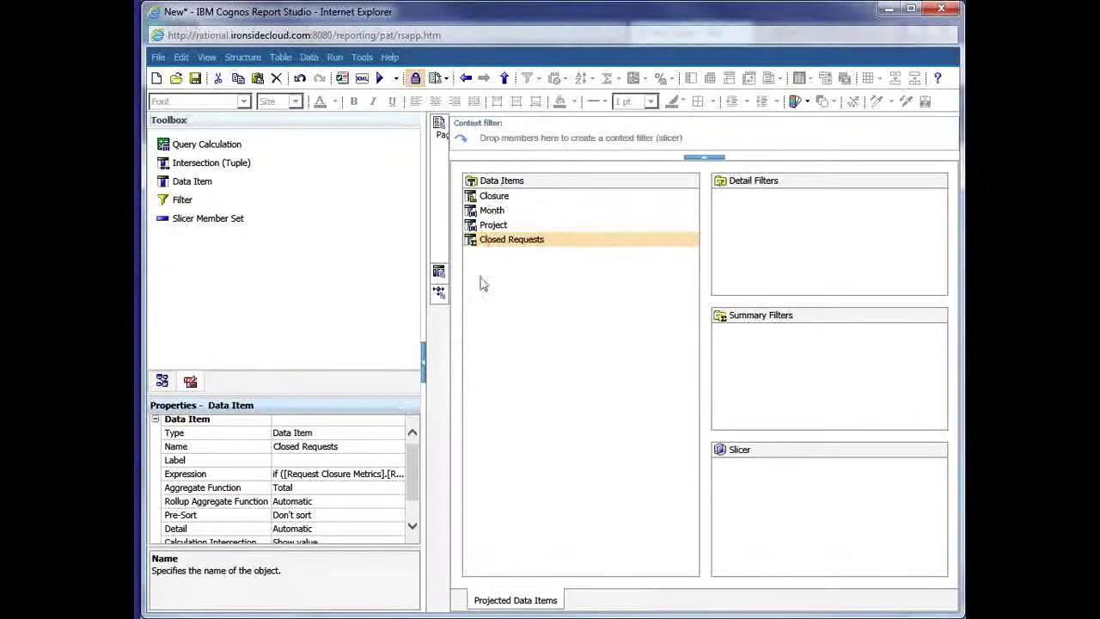
pyautogui.rightClick(496, 227)
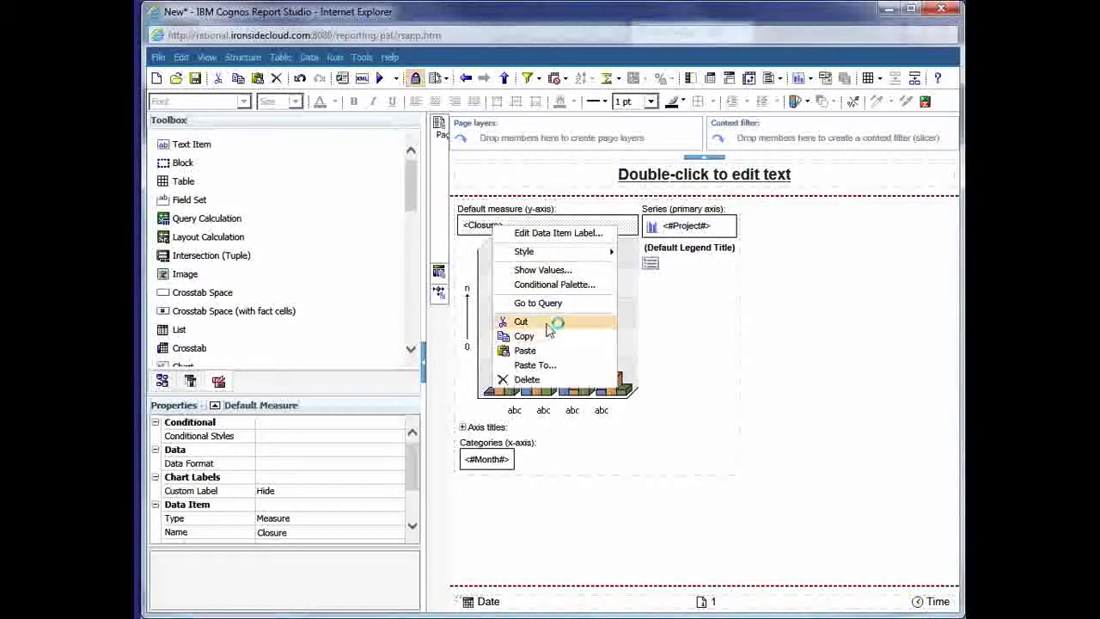
pyautogui.click(520, 321)
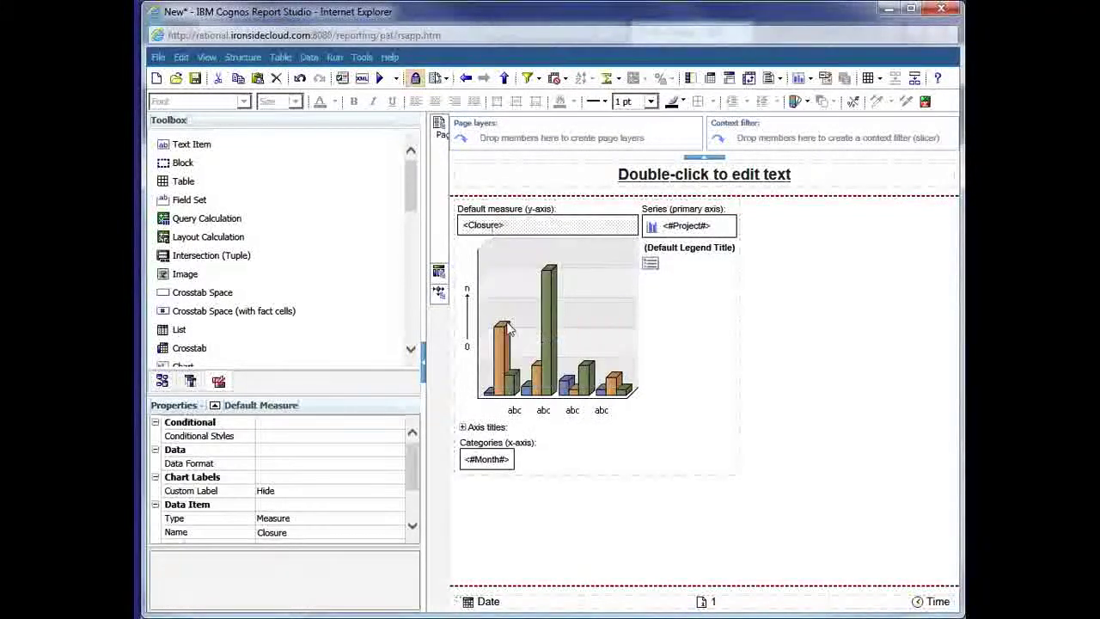
pyautogui.click(190, 383)
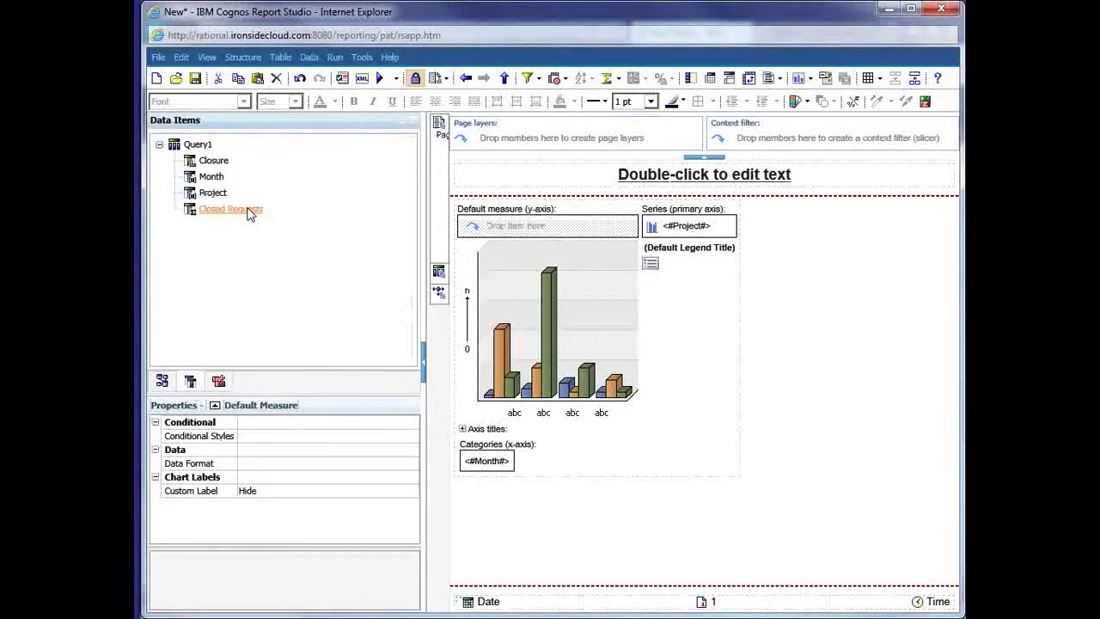
pyautogui.moveTo(247, 213); pyautogui.dragTo(516, 233)
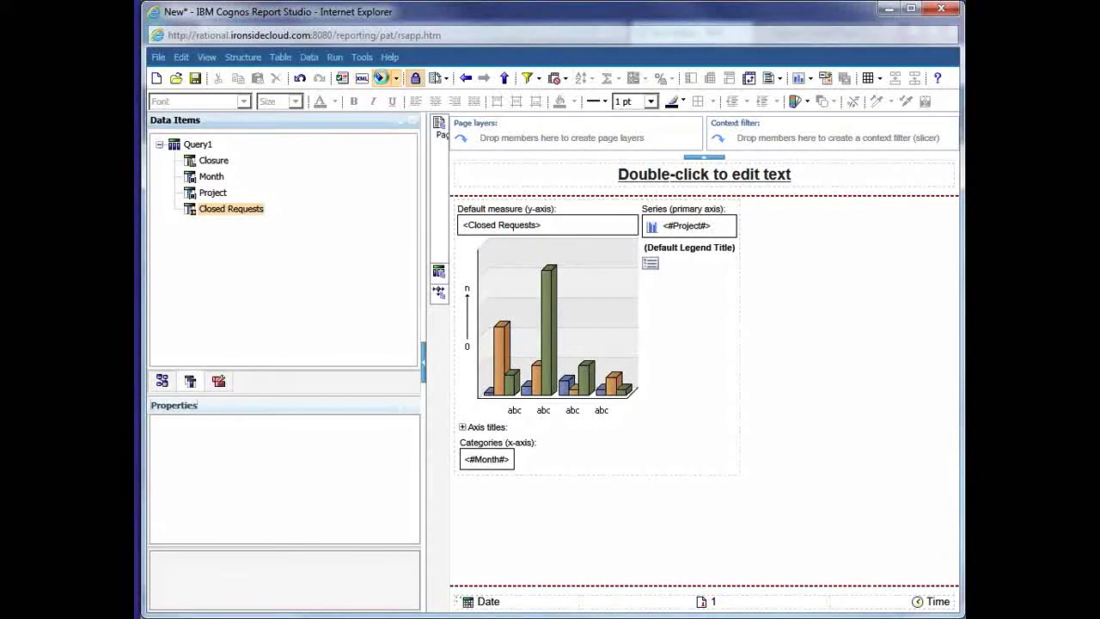
# Step: Run the report with the Closed Requests measure and return to the report page design
pyautogui.click(381, 77)
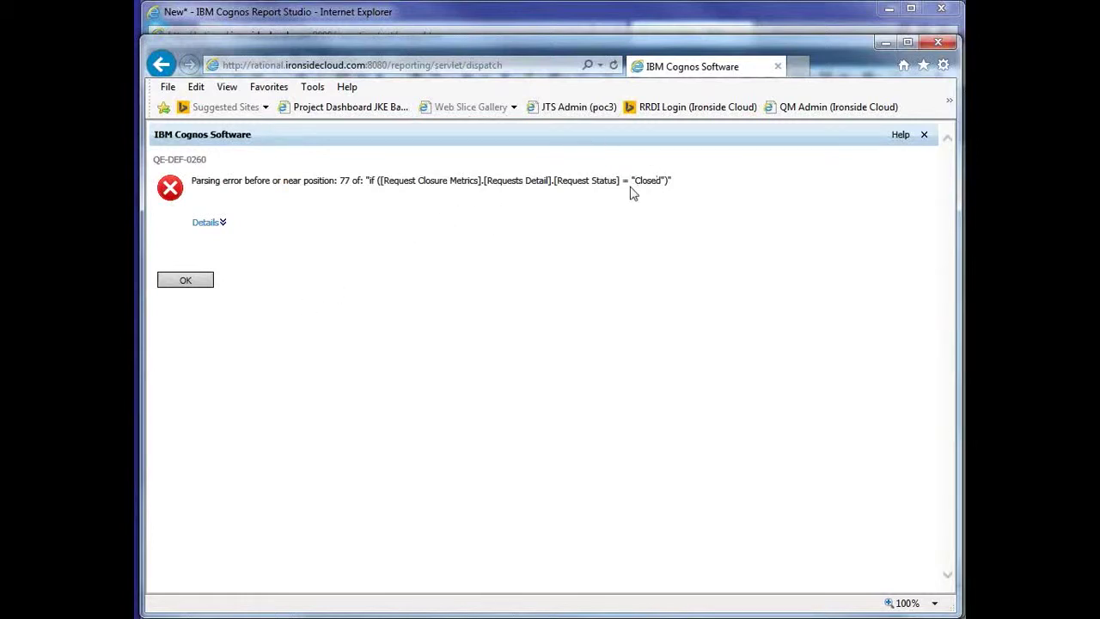
pyautogui.click(191, 284)
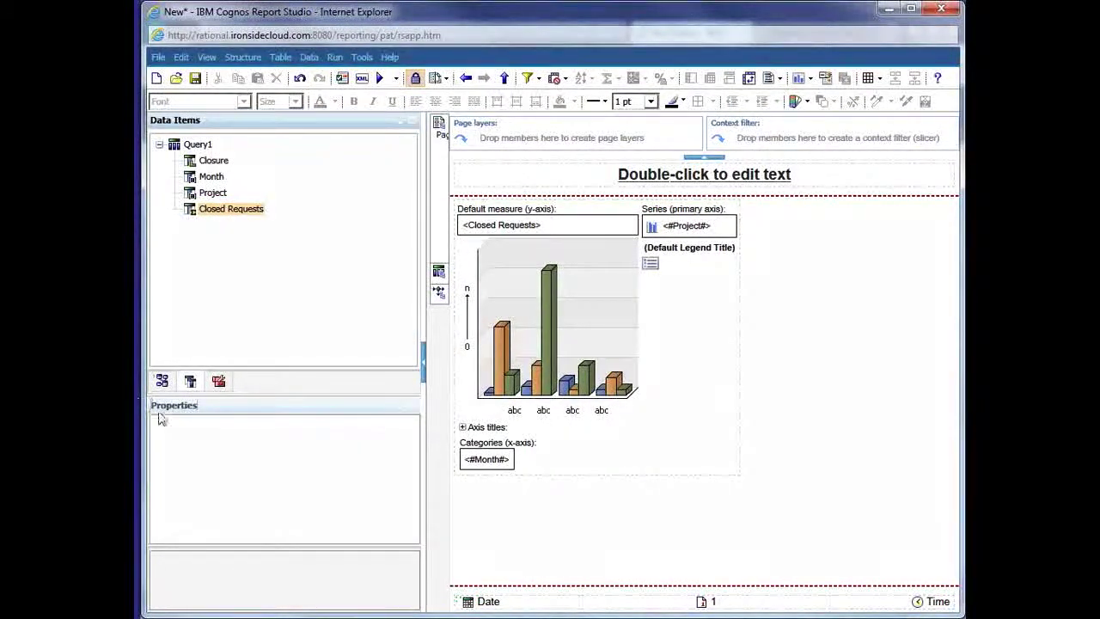
pyautogui.click(161, 384)
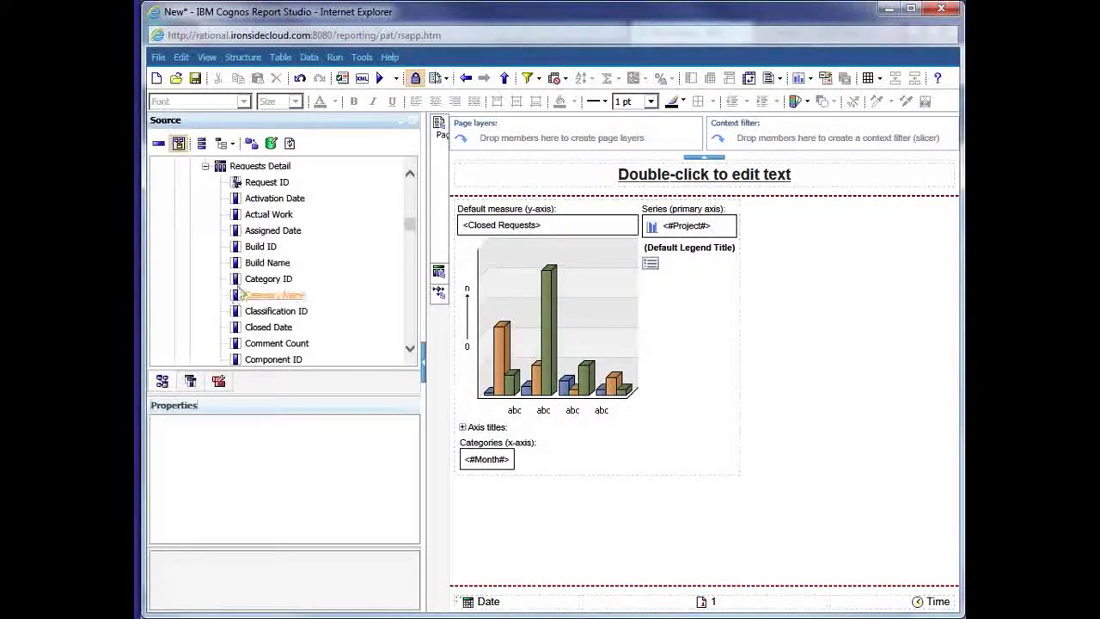
pyautogui.scroll(4, 242, 192)
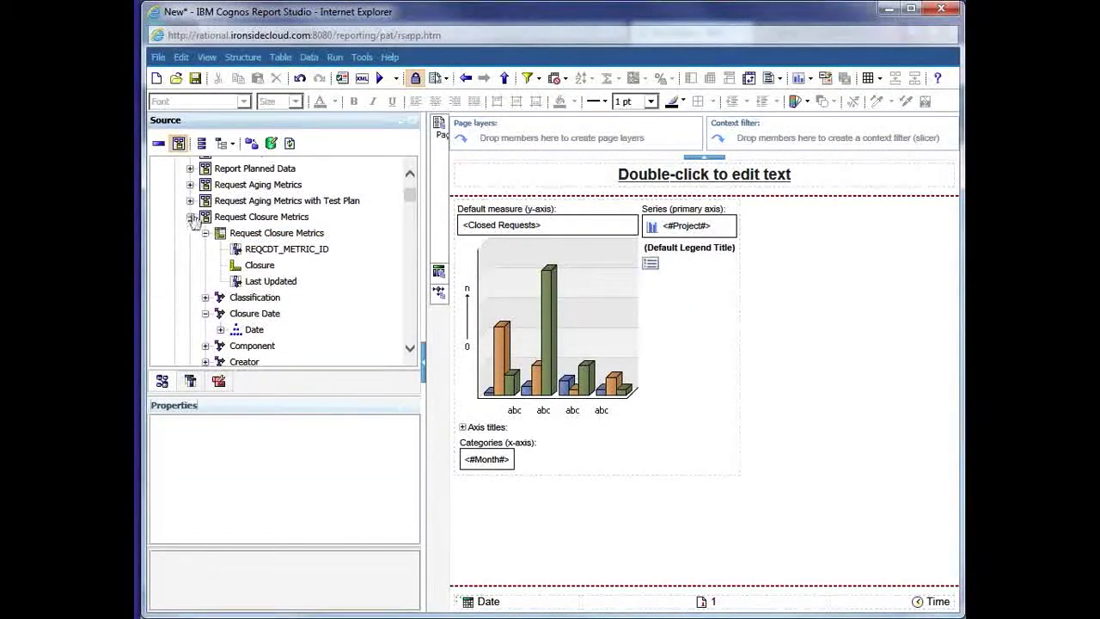
pyautogui.moveTo(226, 232); pyautogui.dragTo(919, 359)
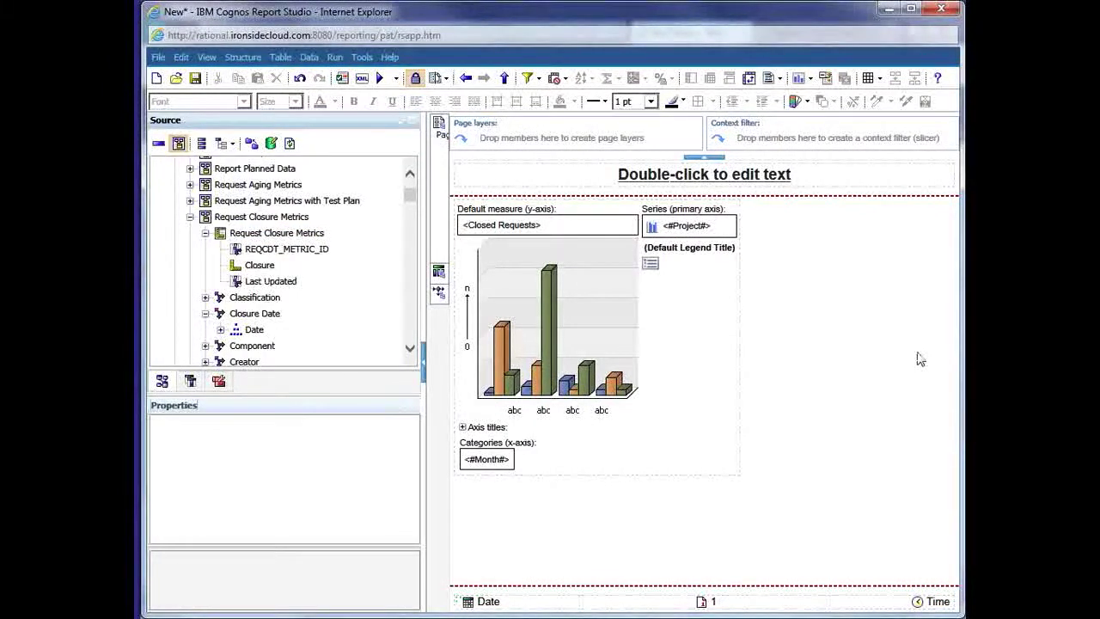